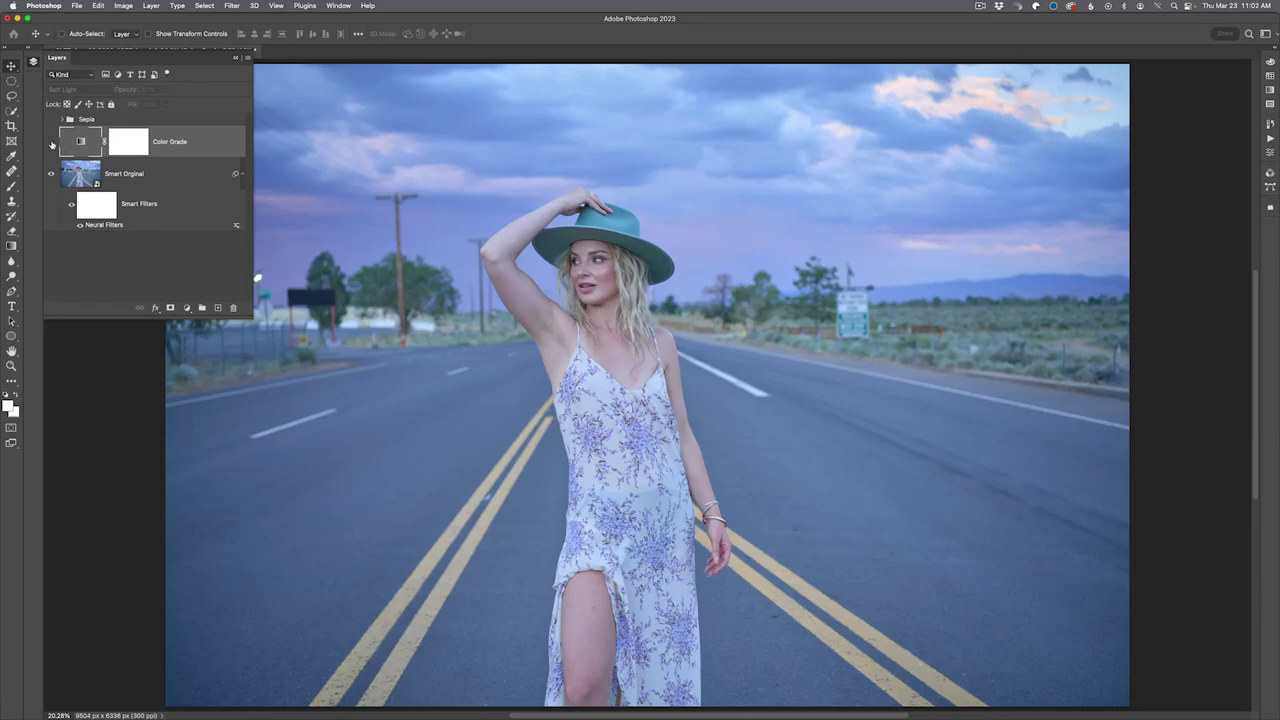
Show the Color Grade layer, inspect its gradient map, and toggle the layer's visibility to compare the photo with and without the grade.
{"action": "left_click", "coordinate": [52, 144]}
{"action": "double_click", "coordinate": [80, 141]}
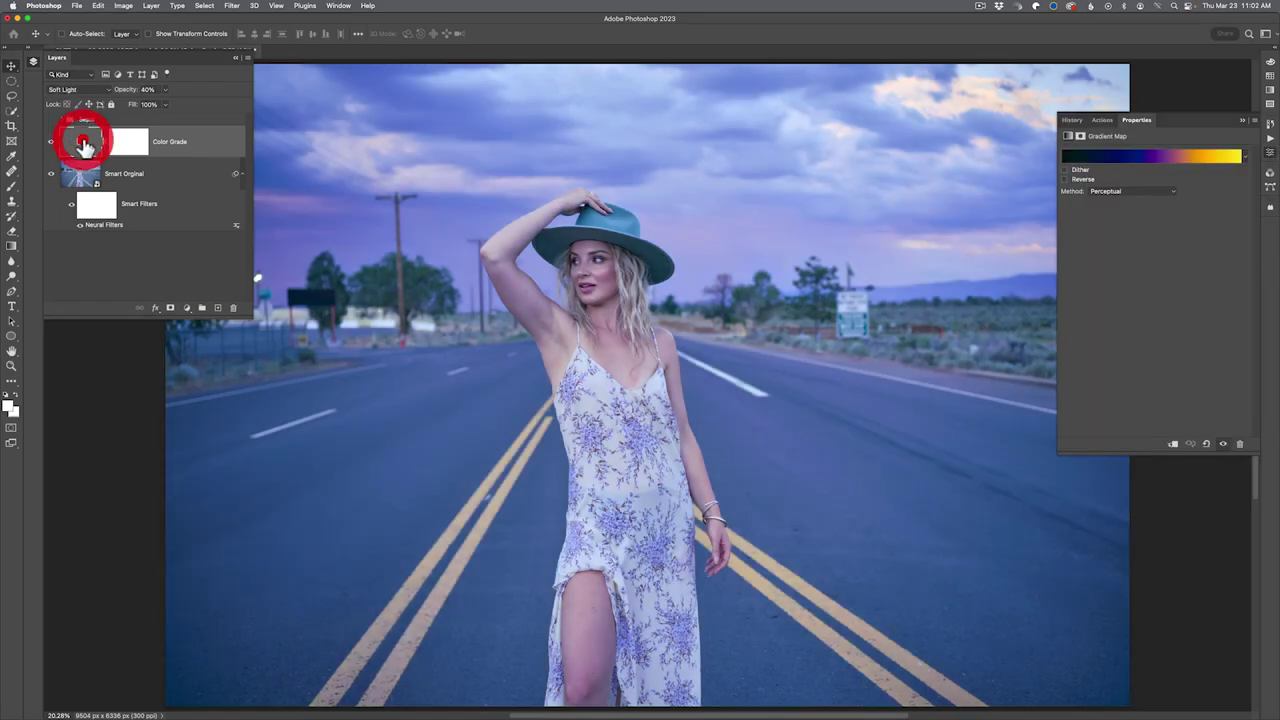
{"action": "left_click", "coordinate": [1112, 157]}
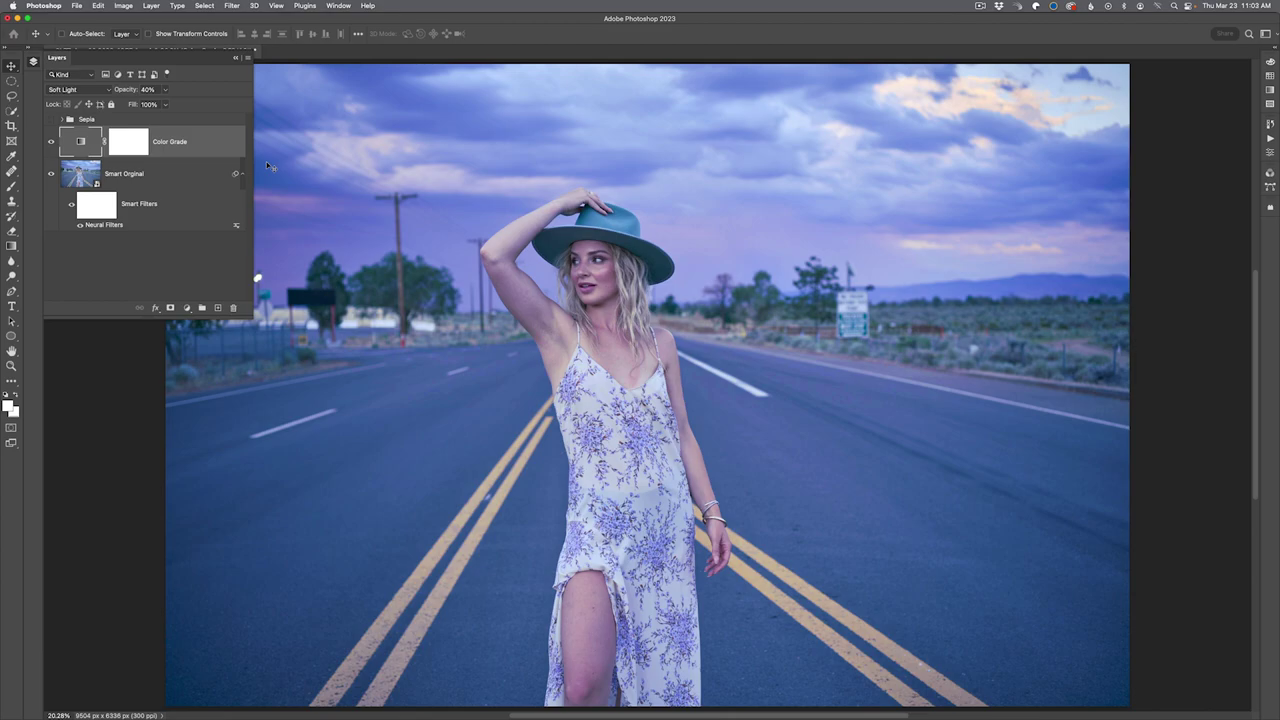
{"action": "left_click", "coordinate": [51, 142]}
{"action": "left_click", "coordinate": [51, 143]}
Switch to Lightroom Classic to open its Color Grading settings, and to Capture One to view the midtone and shadow color balance.
{"action": "key", "text": "super+Tab"}
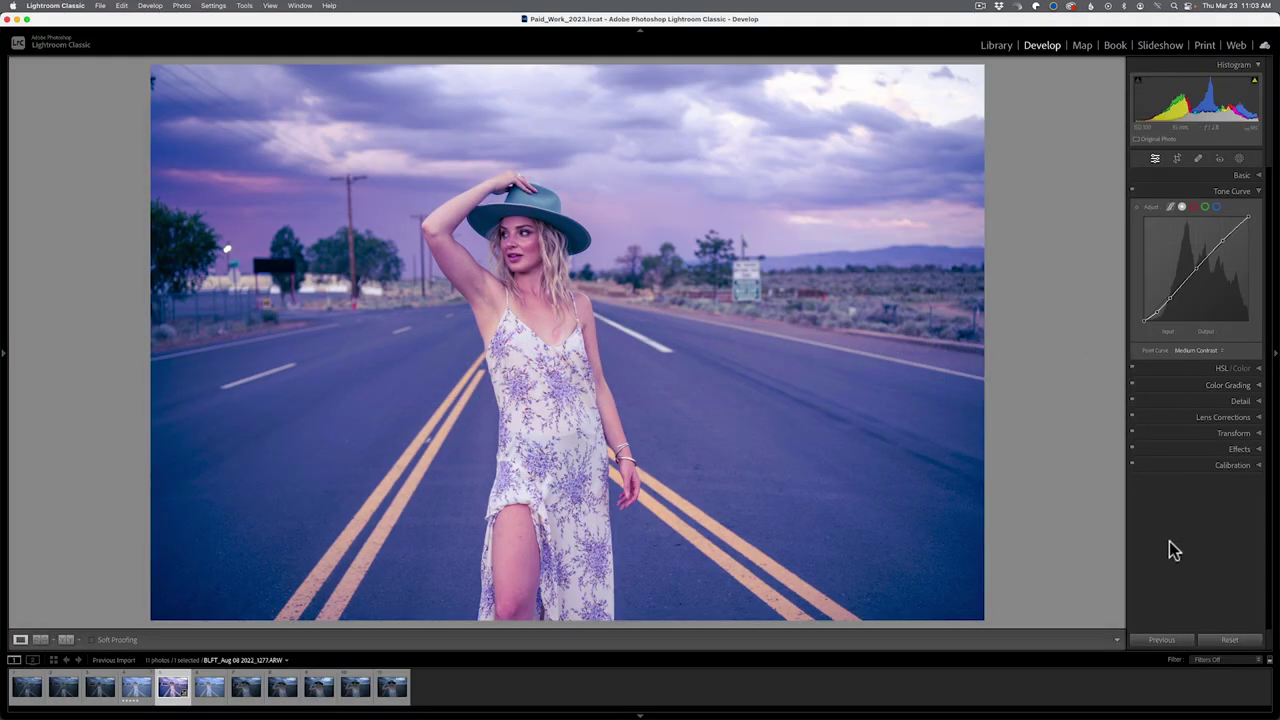
{"action": "left_click", "coordinate": [1170, 385]}
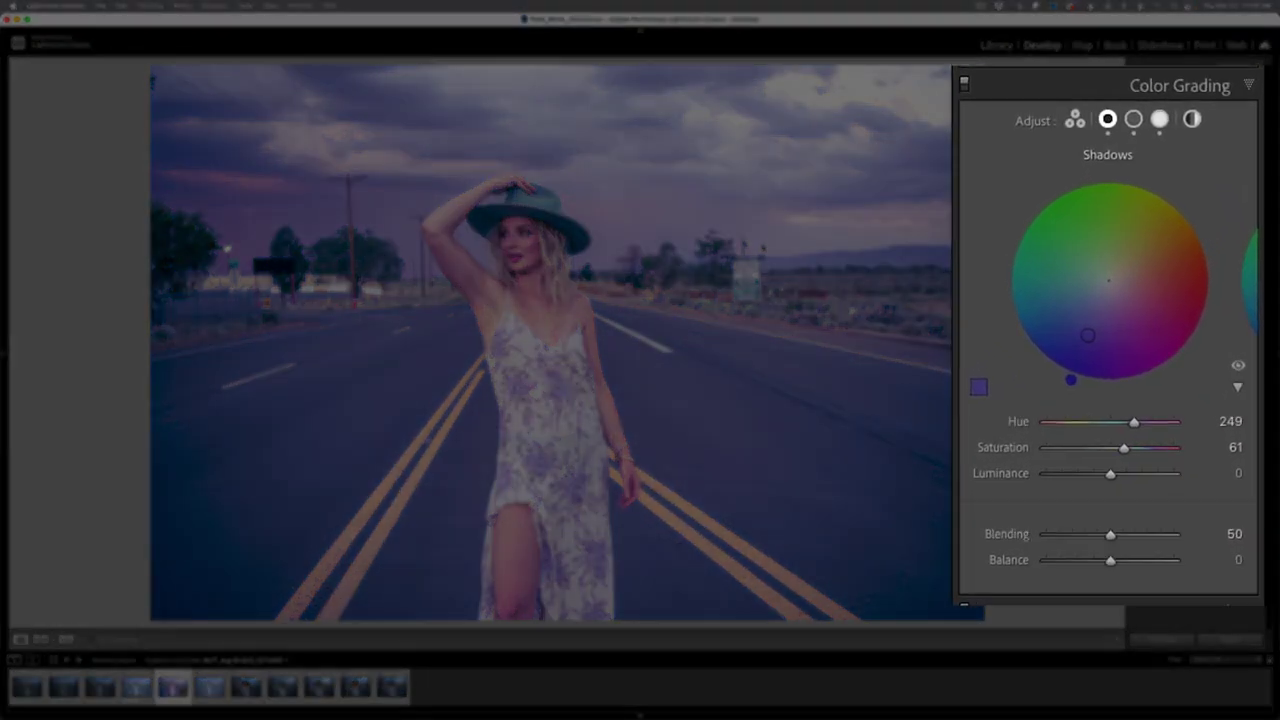
{"action": "key", "text": "super+Tab"}
{"action": "key", "text": "super+Tab"}
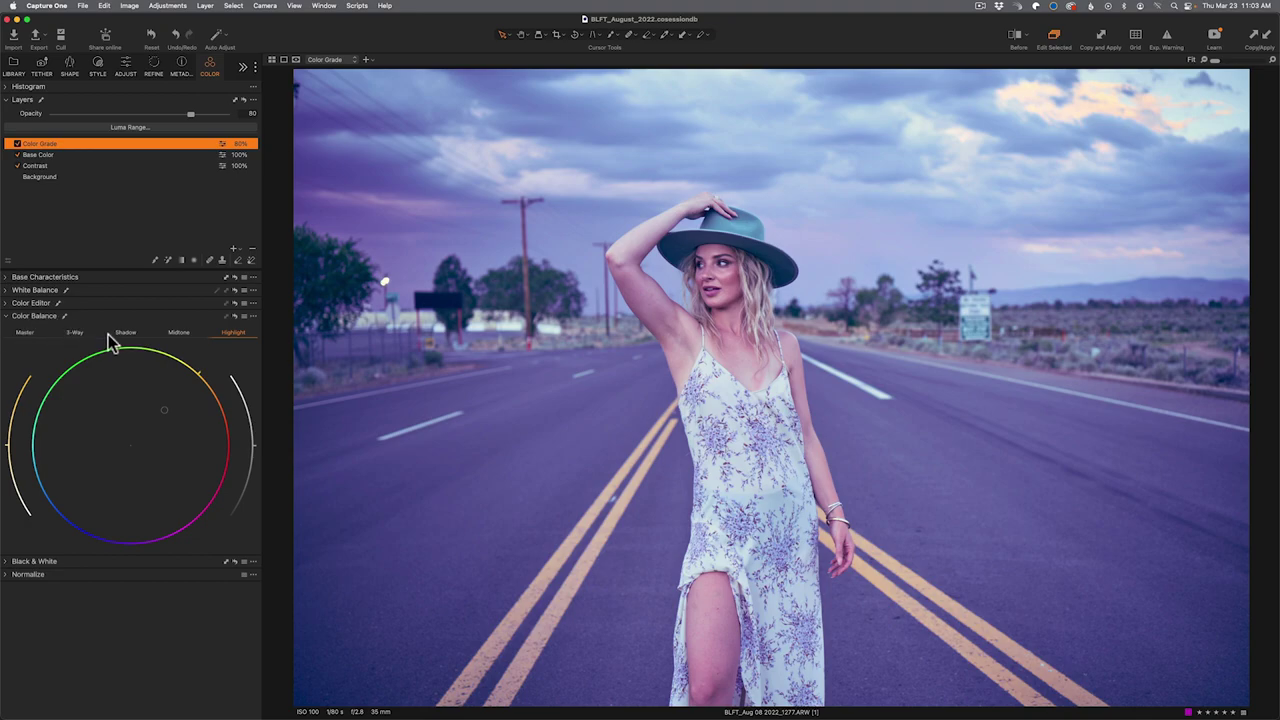
{"action": "left_click", "coordinate": [180, 334]}
{"action": "left_click", "coordinate": [124, 333]}
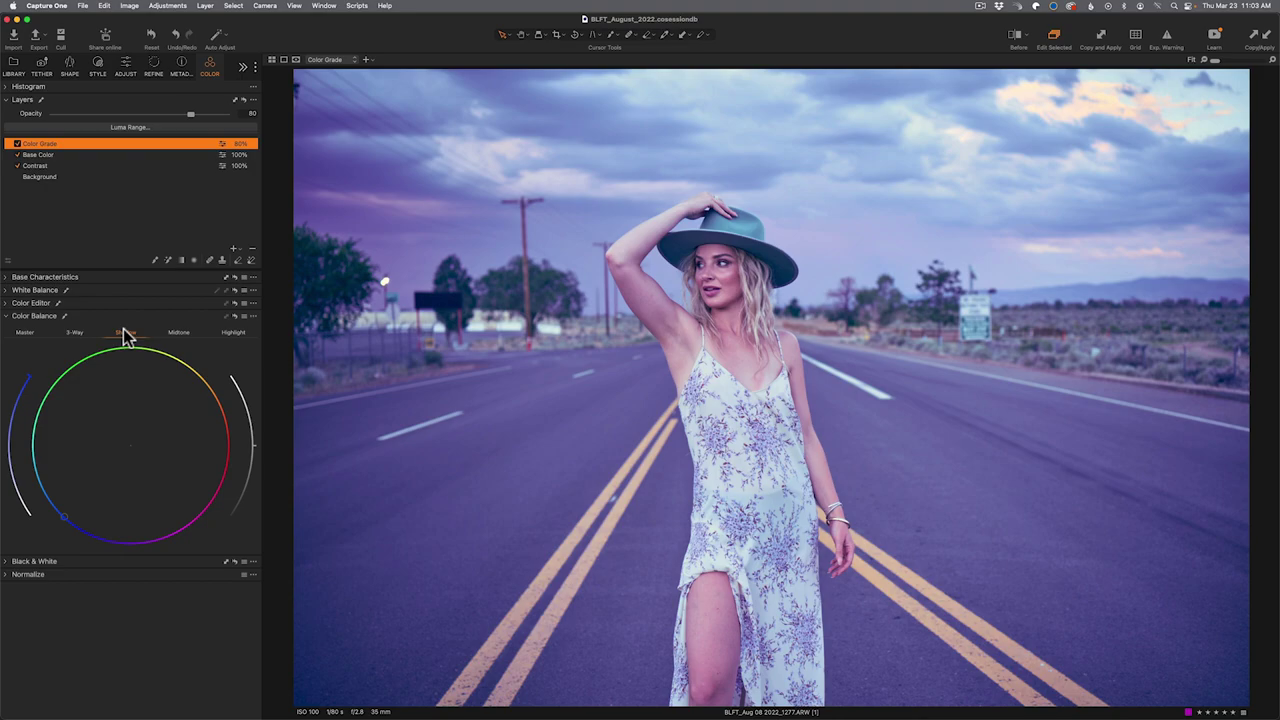
Compare the graded photo across Lightroom Classic, Photoshop and Capture One by switching between the three apps, finishing in Capture One.
{"action": "key", "text": "super+Tab"}
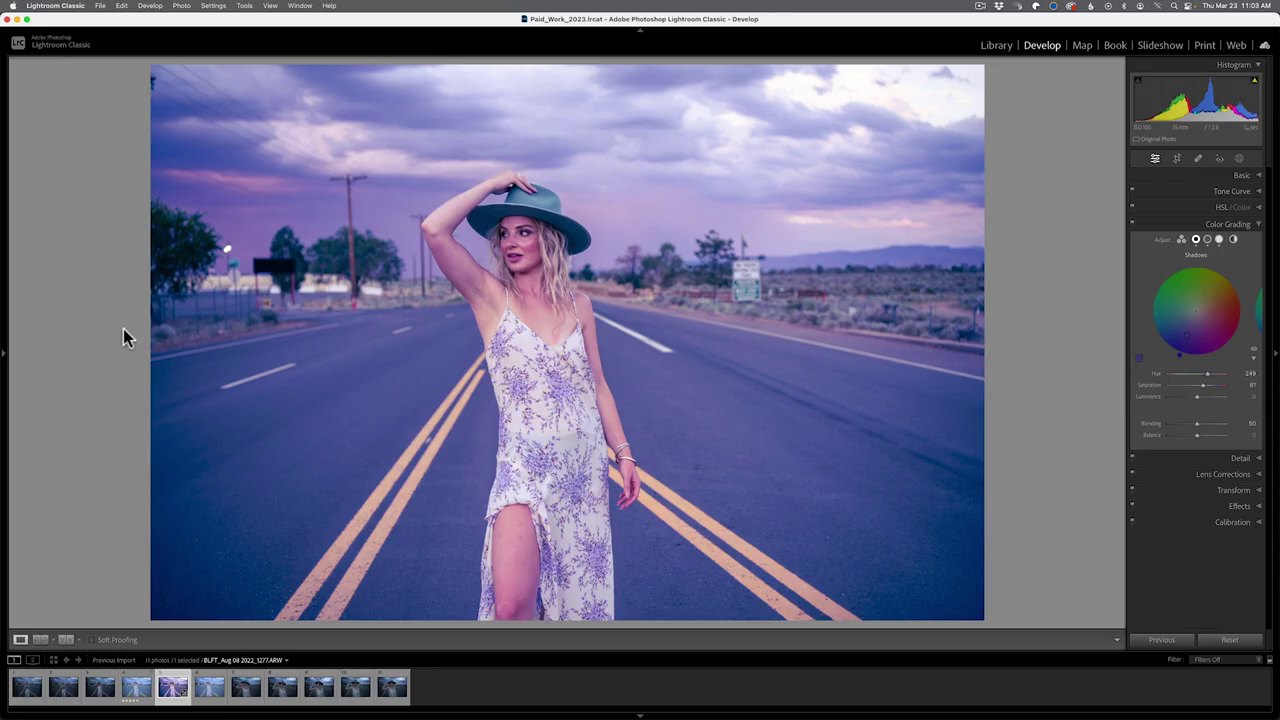
{"action": "key", "text": "super+Tab"}
{"action": "key", "text": "Tab"}
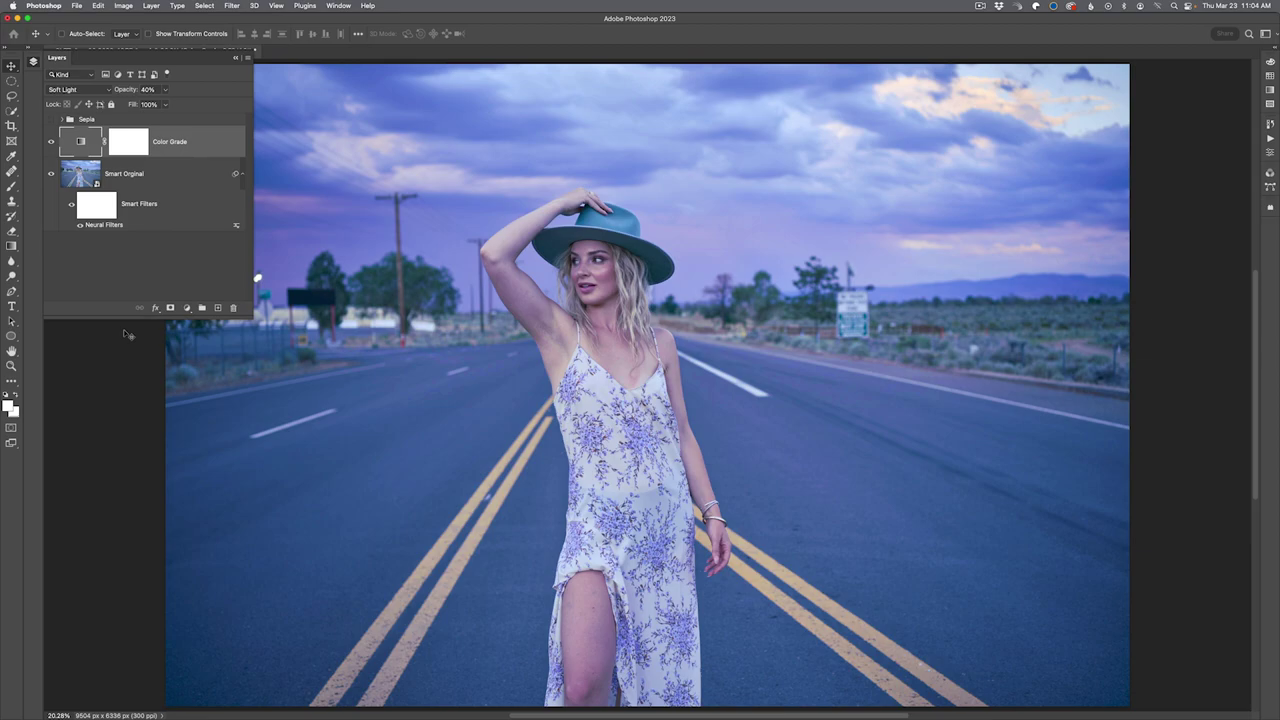
{"action": "key", "text": "super+Tab"}
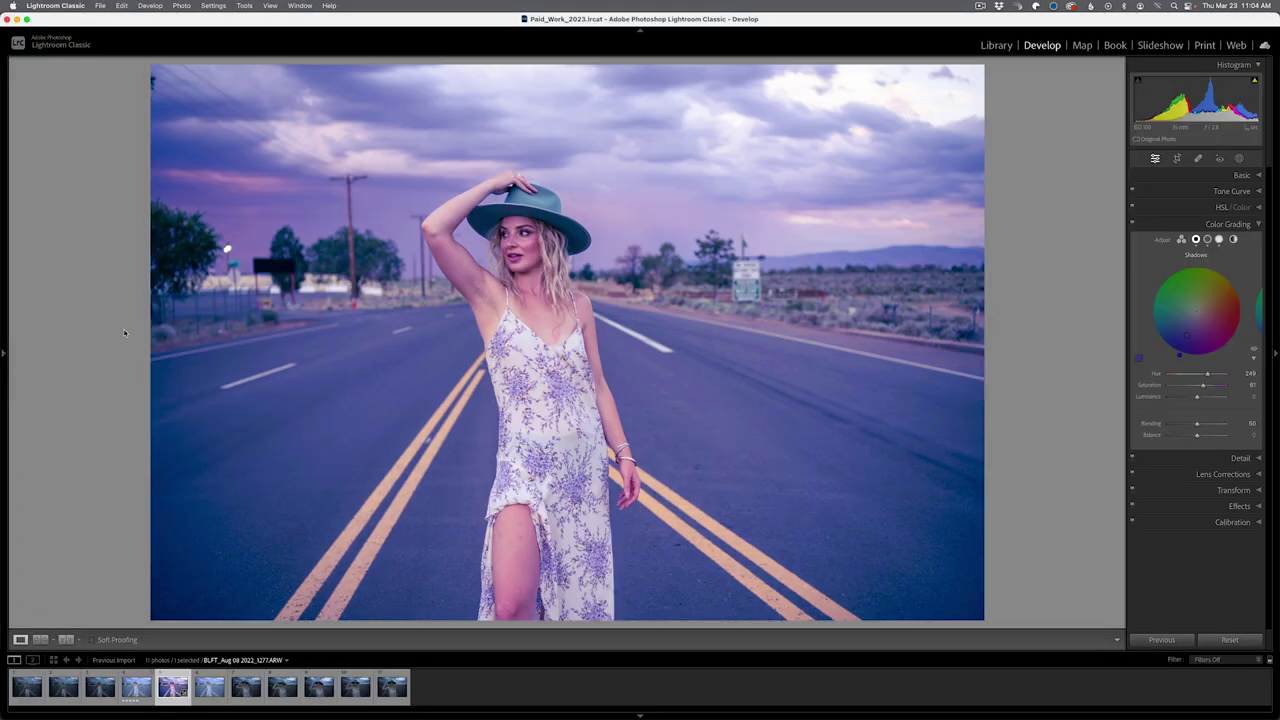
{"action": "key", "text": "super+Tab"}
{"action": "key", "text": "Tab"}
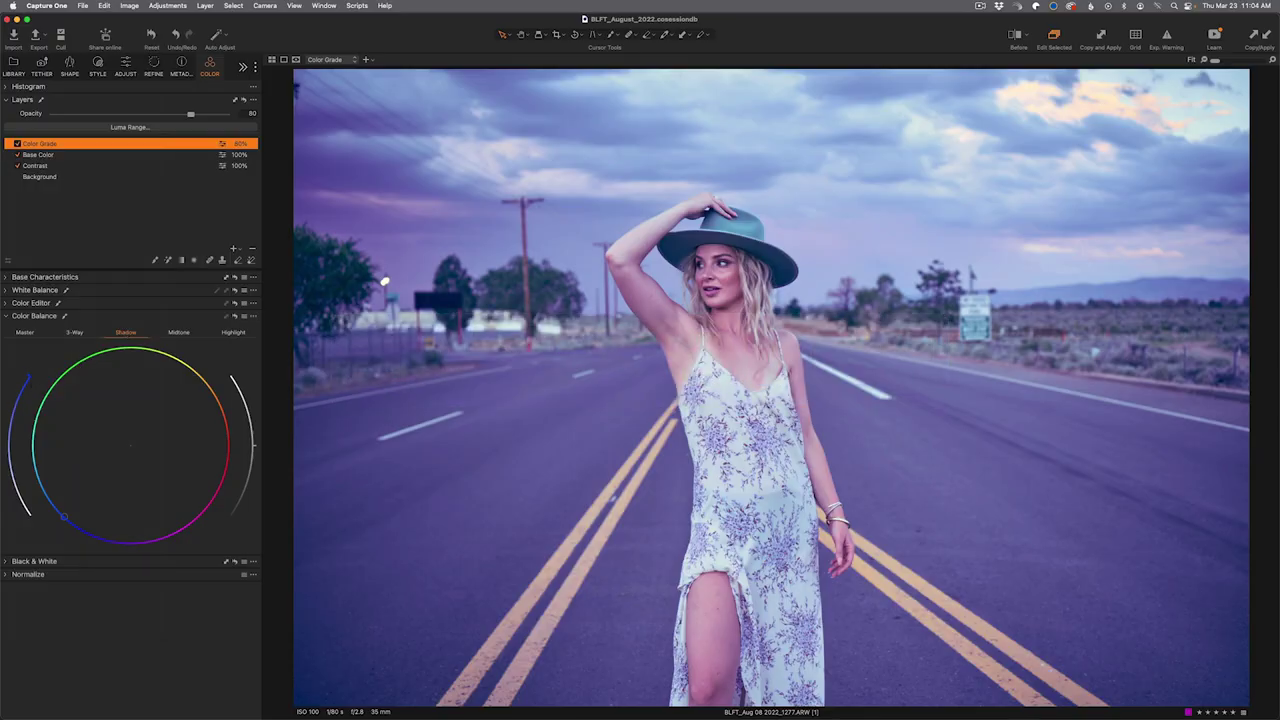
{"action": "key", "text": "super+Tab"}
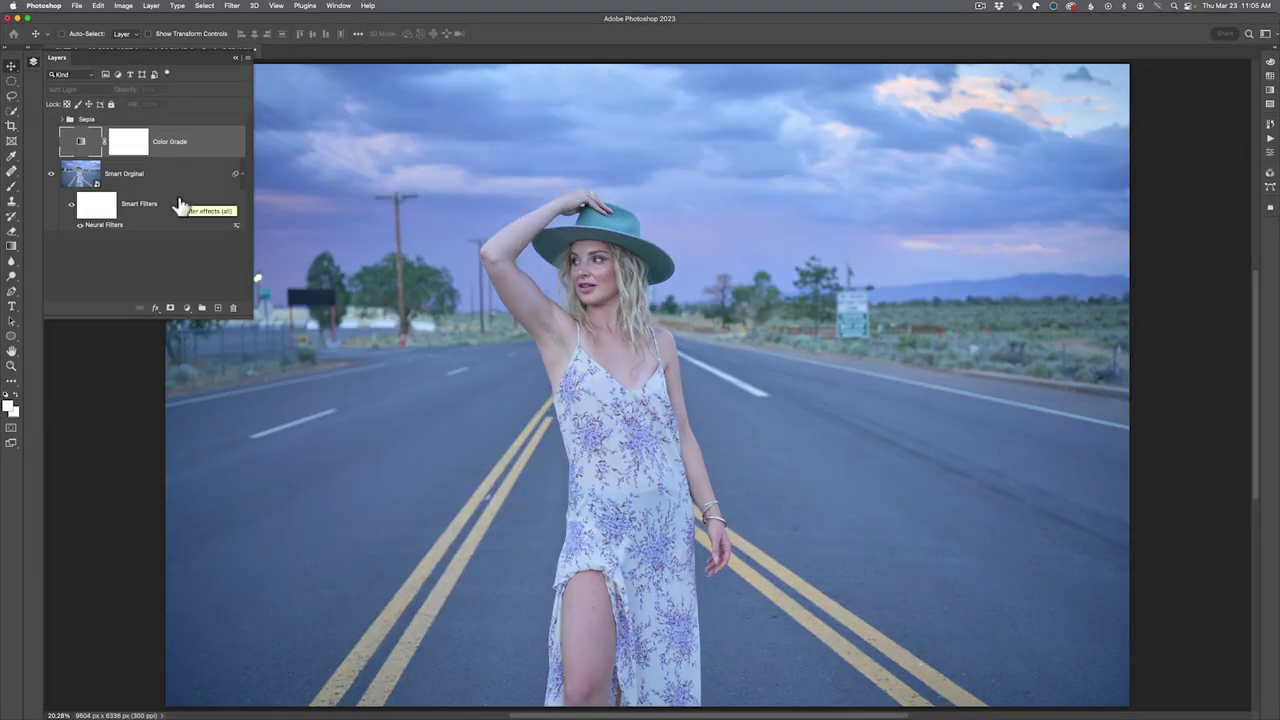
{"action": "key", "text": "super+Tab"}
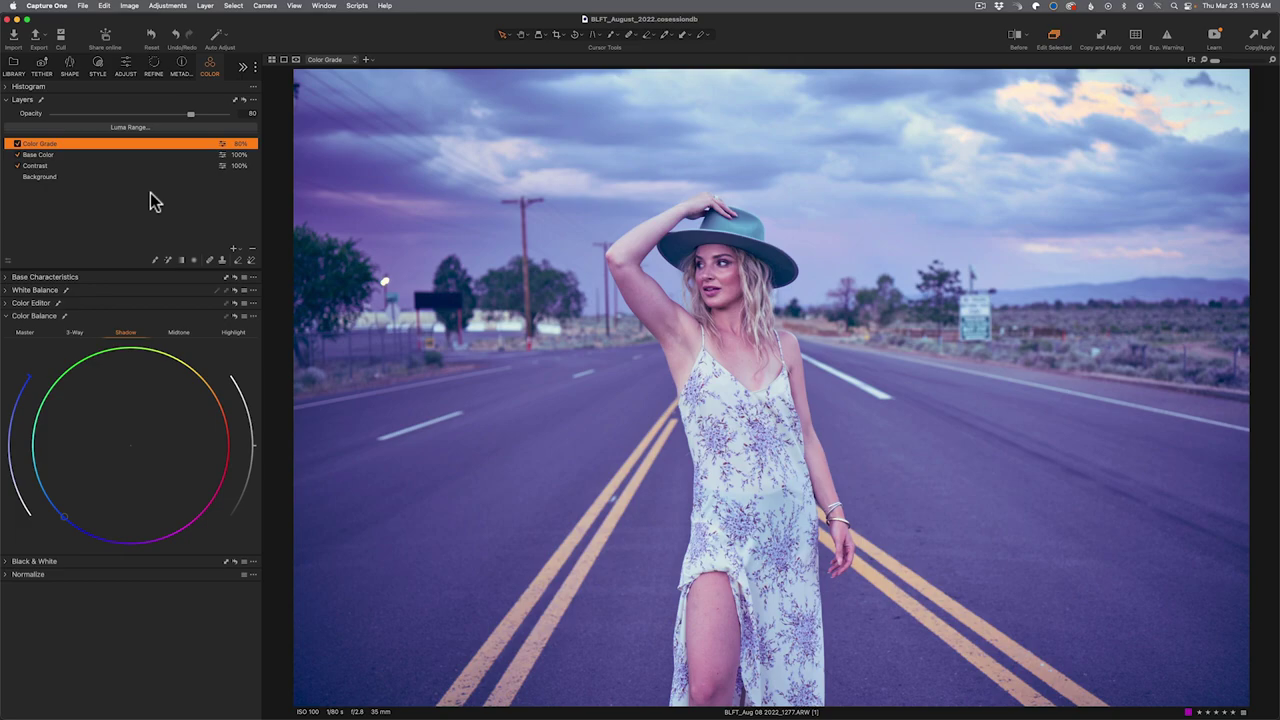
{"action": "key", "text": "super+Tab"}
{"action": "key", "text": "super+Tab"}
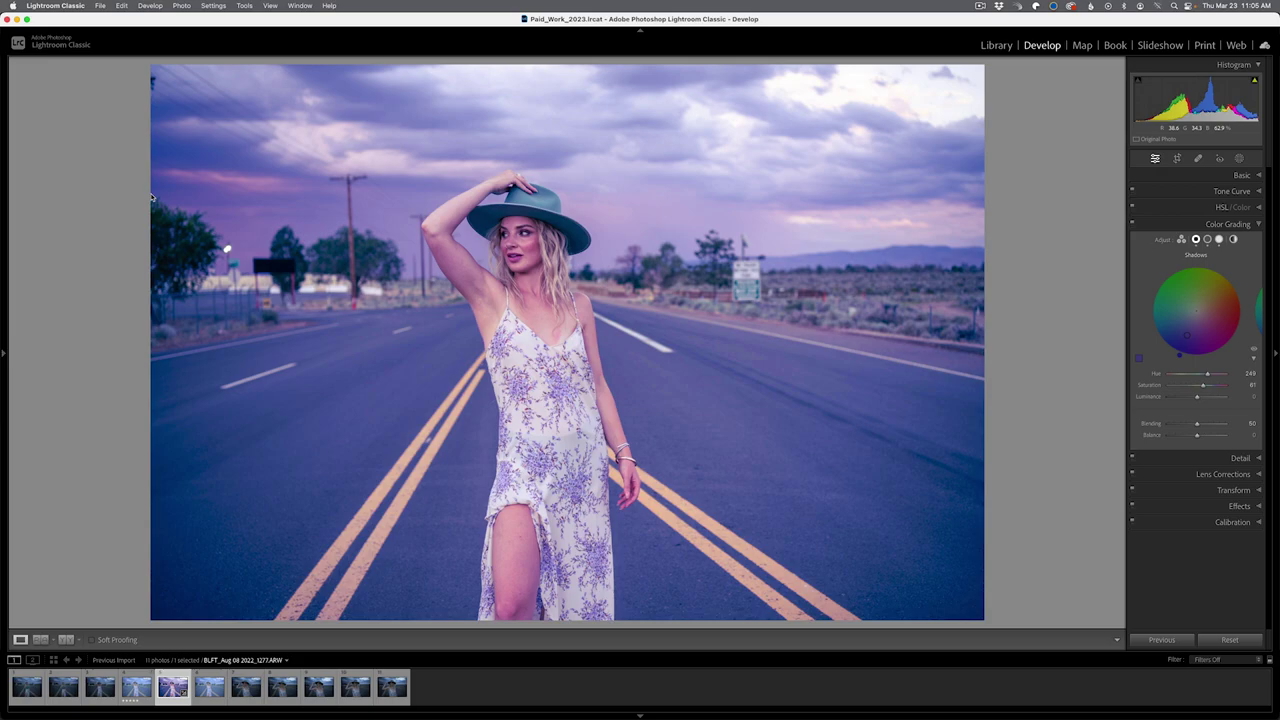
{"action": "key", "text": "super+Tab"}
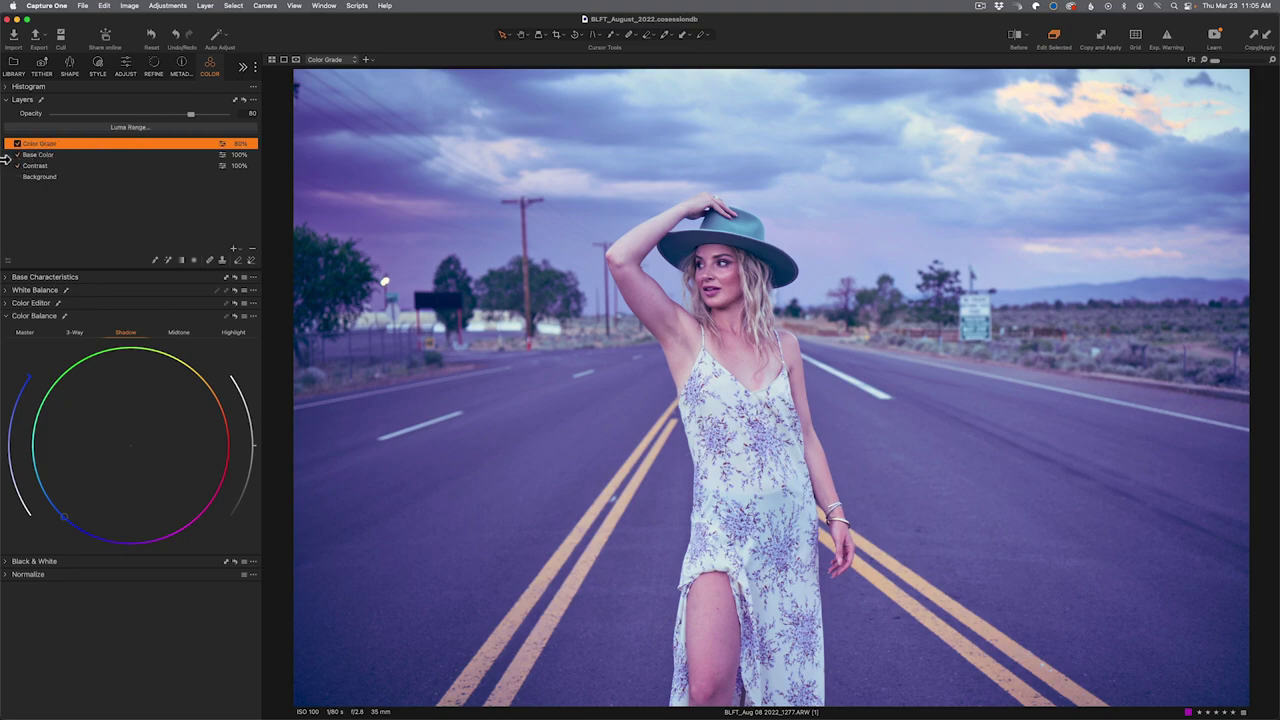
Turn the Color Grade layer off and on repeatedly to compare the photo with and without the grade.
{"action": "left_click", "coordinate": [17, 144]}
{"action": "left_click", "coordinate": [17, 144]}
{"action": "left_click", "coordinate": [17, 144]}
{"action": "left_click", "coordinate": [17, 144]}
{"action": "left_click", "coordinate": [17, 144]}
{"action": "left_click", "coordinate": [17, 144]}
Disable the Color Grade, Base Color and Contrast layers, and briefly compare the result with the unedited Before view.
{"action": "mouse_move", "coordinate": [42, 320]}
{"action": "left_click", "coordinate": [18, 178]}
{"action": "left_click", "coordinate": [16, 143]}
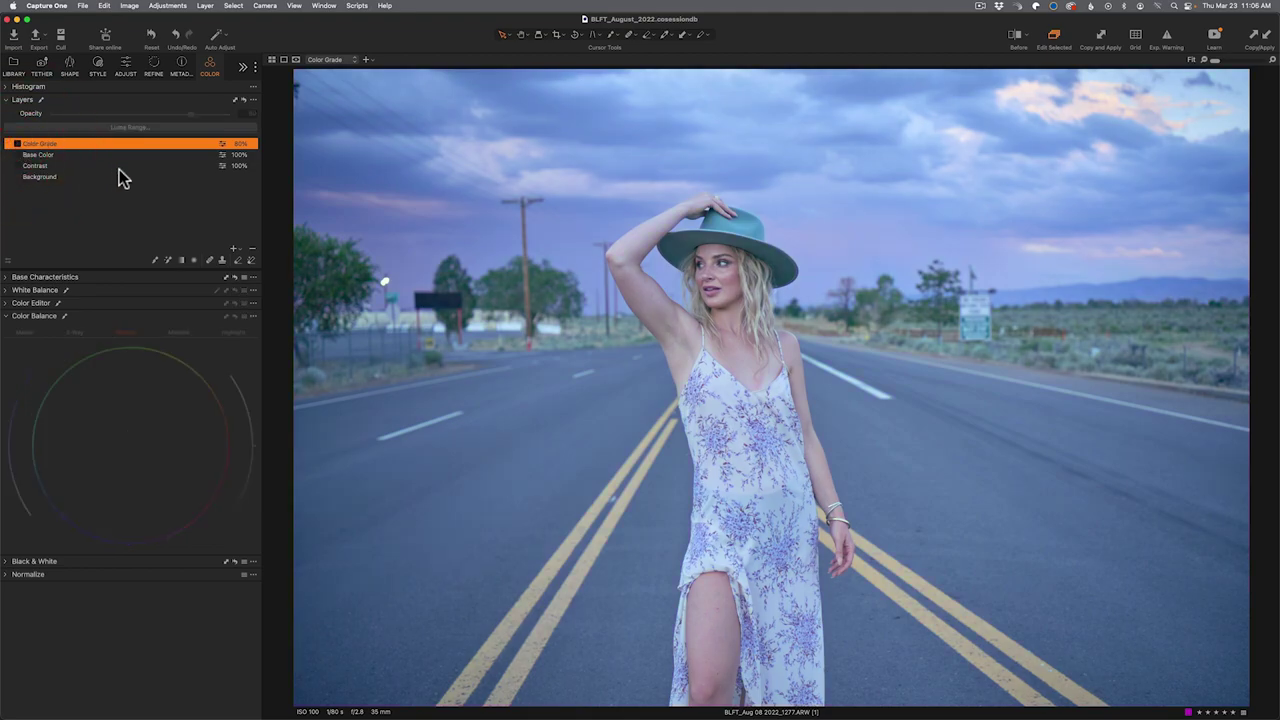
{"action": "left_click", "coordinate": [1015, 38]}
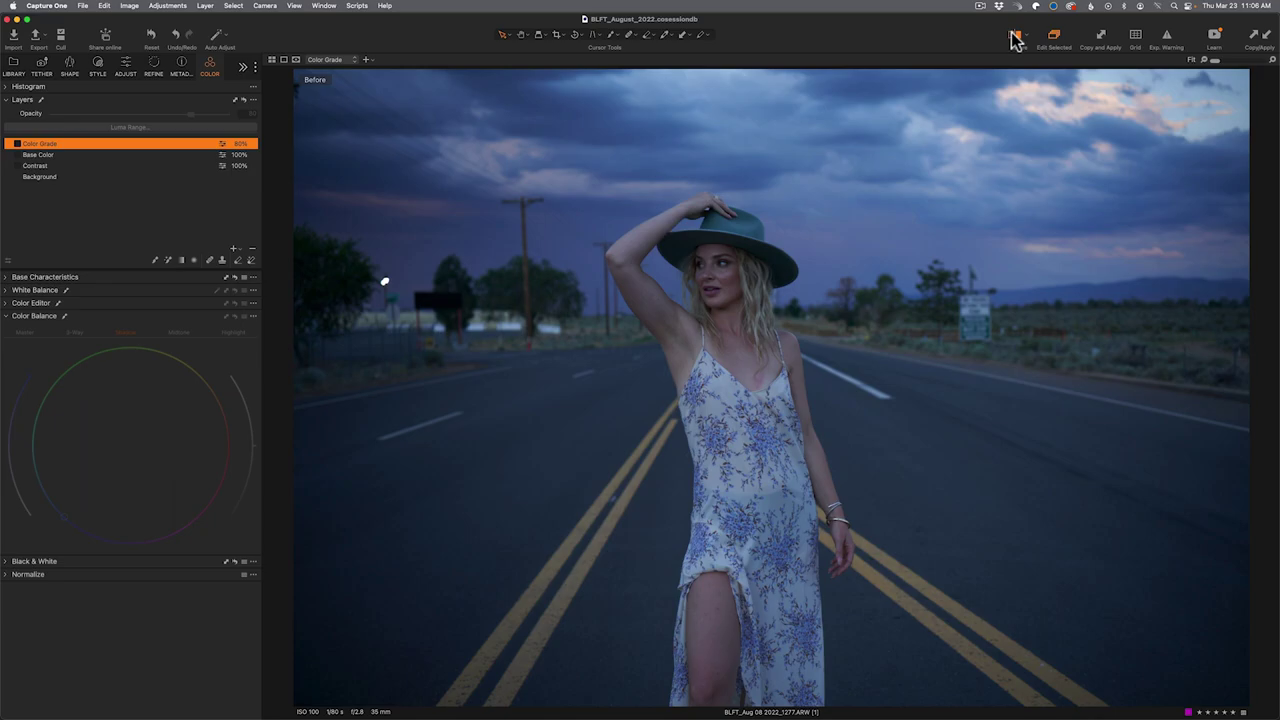
{"action": "left_click", "coordinate": [1015, 38]}
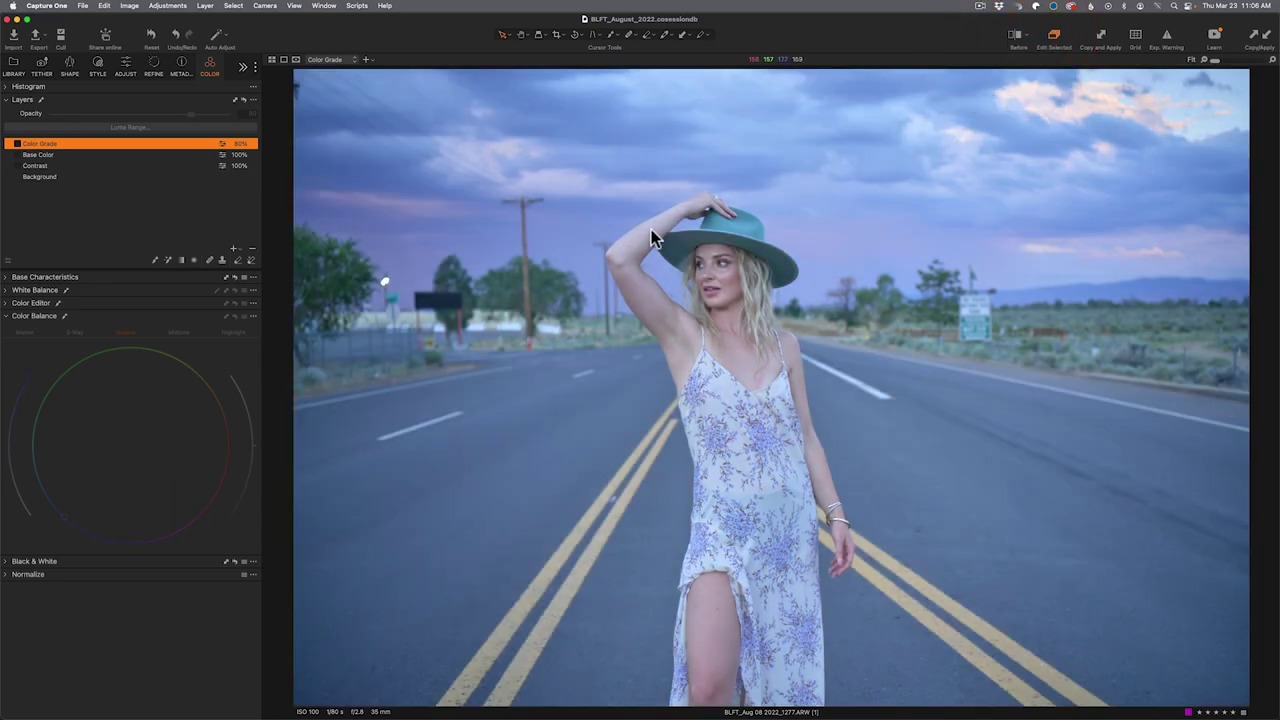
Switch to Photoshop and delete the Color Grade layer and the Sepia group, keeping only the Smart Orginal layer.
{"action": "key", "text": "super+Tab"}
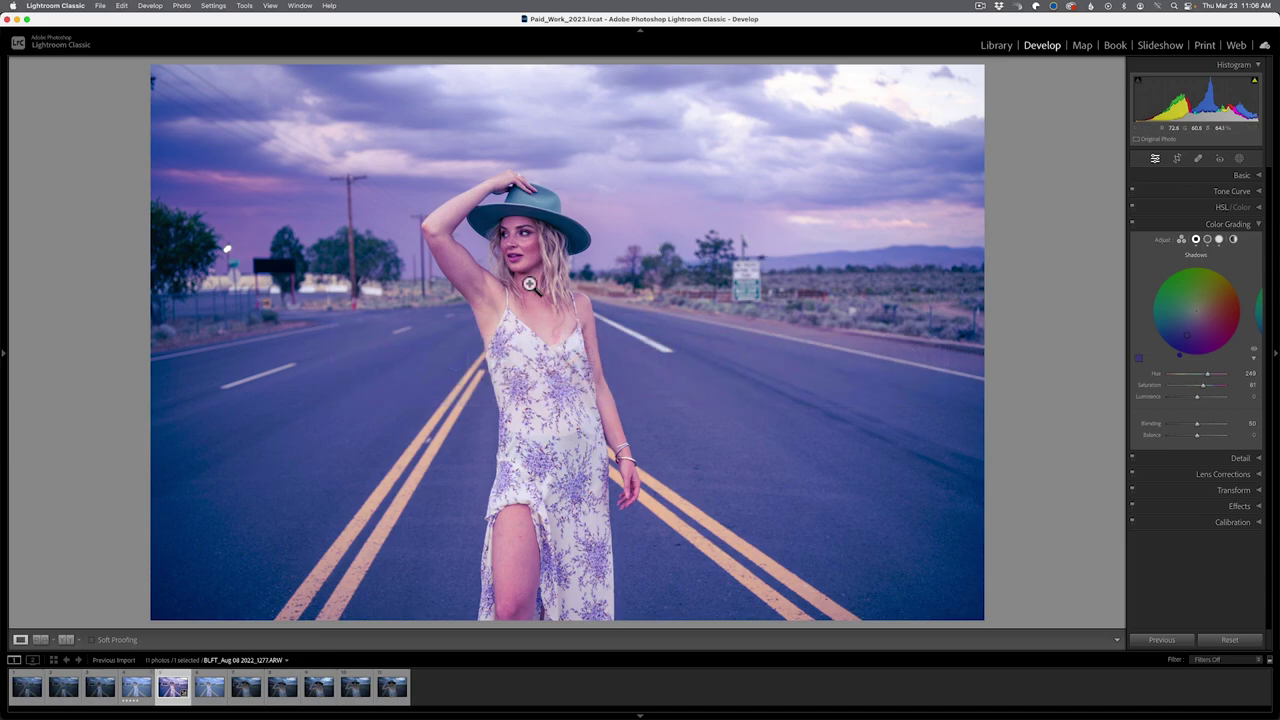
{"action": "key", "text": "super+Tab"}
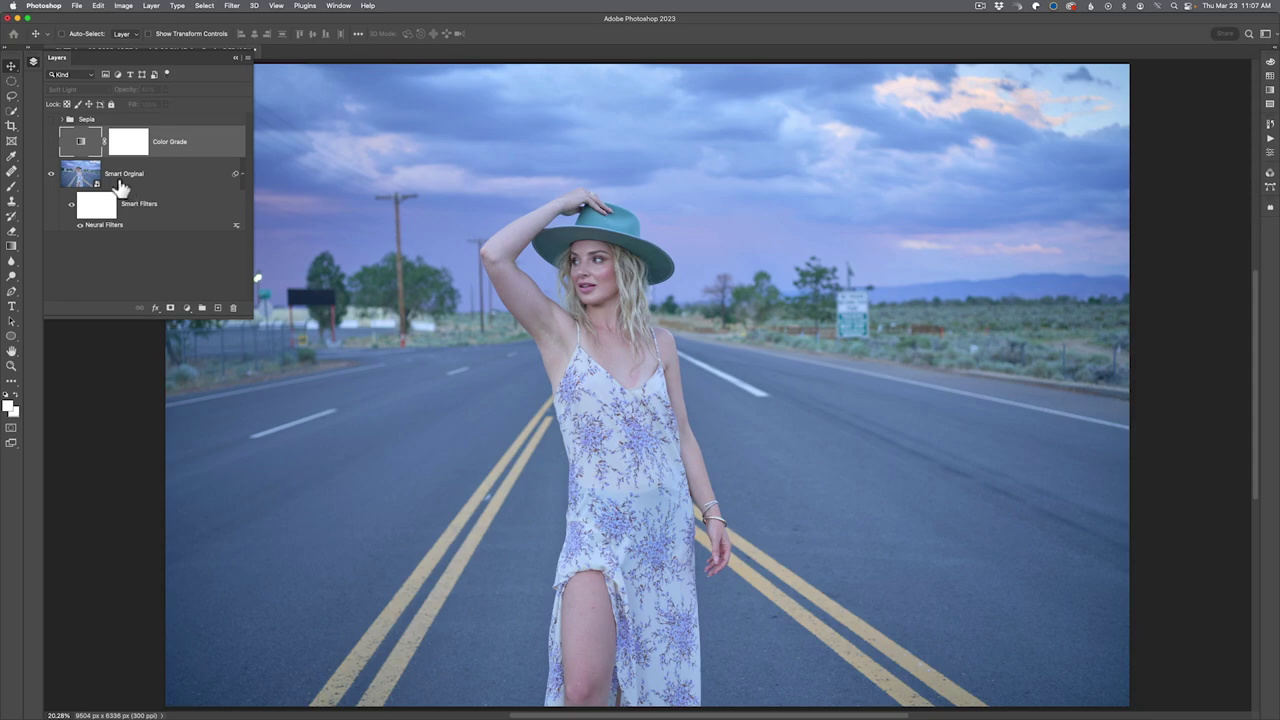
{"action": "left_click", "coordinate": [180, 123]}
{"action": "left_click_drag", "start_coordinate": [190, 148], "coordinate": [234, 306]}
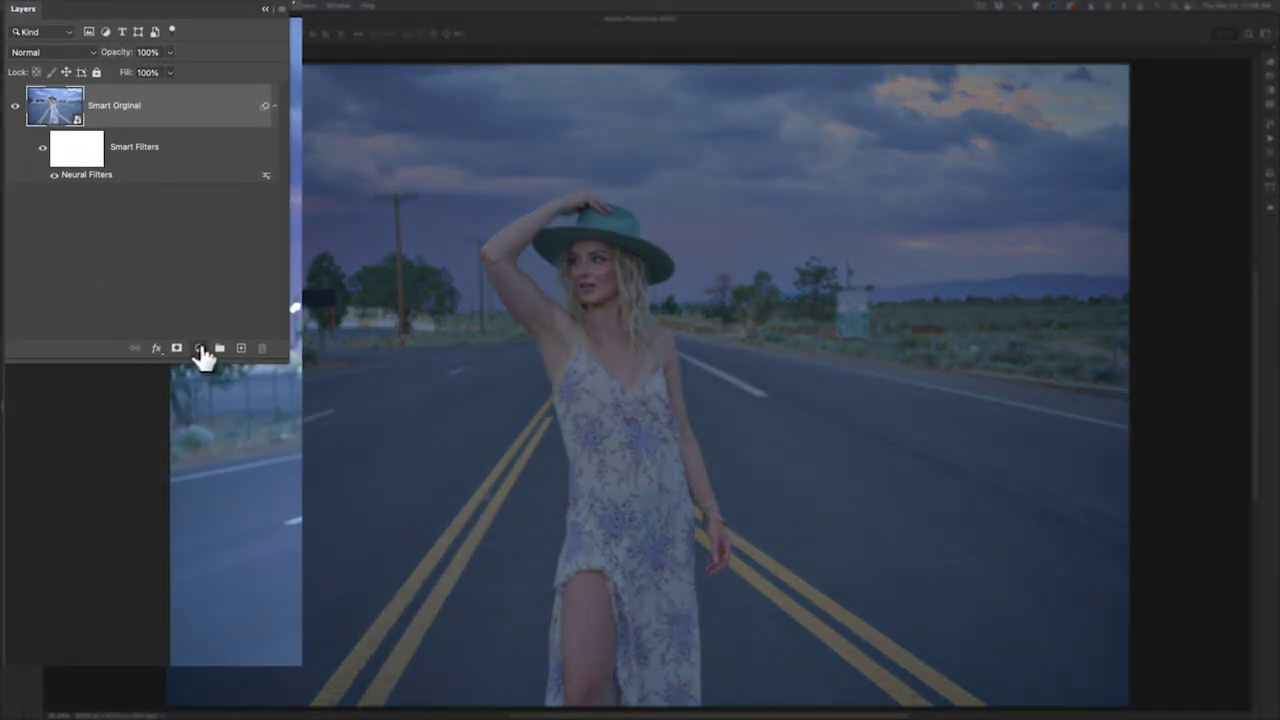
Add a Gradient Map adjustment layer above the Smart Orginal layer and apply the Black, White preset from the Basics gradients.
{"action": "left_click", "coordinate": [205, 359]}
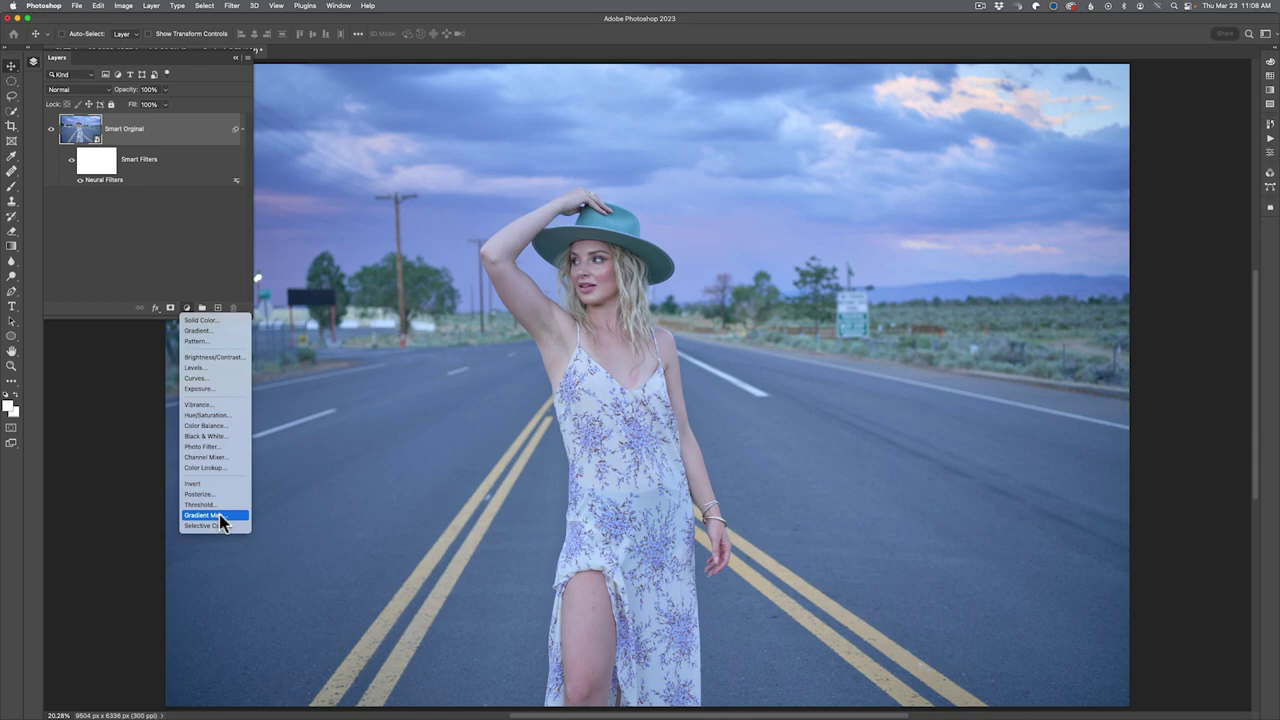
{"action": "left_click", "coordinate": [219, 514]}
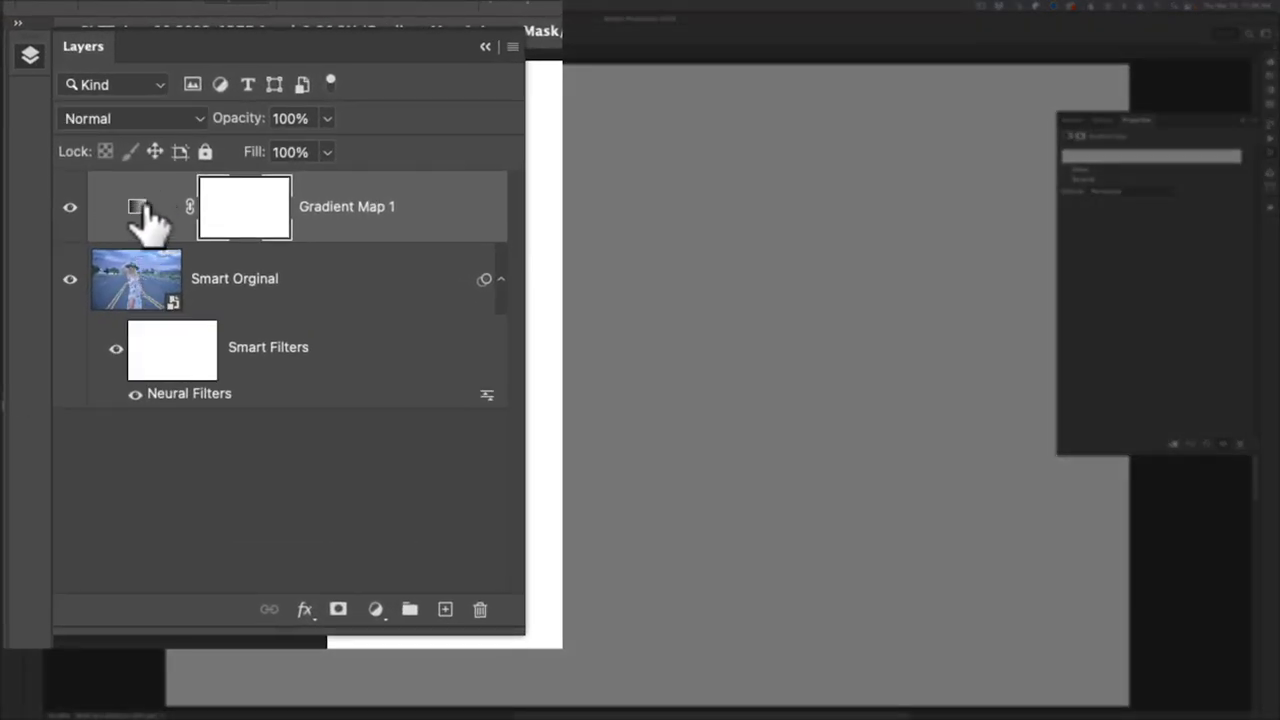
{"action": "left_click", "coordinate": [137, 207]}
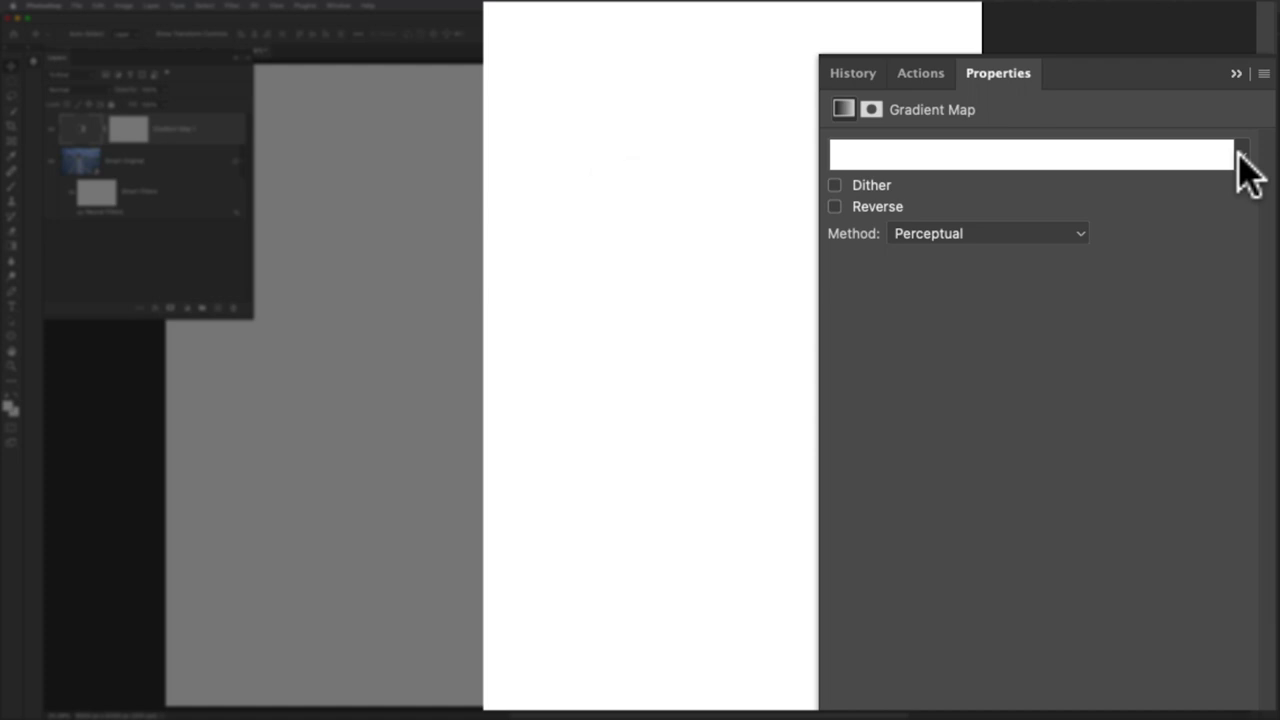
{"action": "left_click", "coordinate": [1240, 156]}
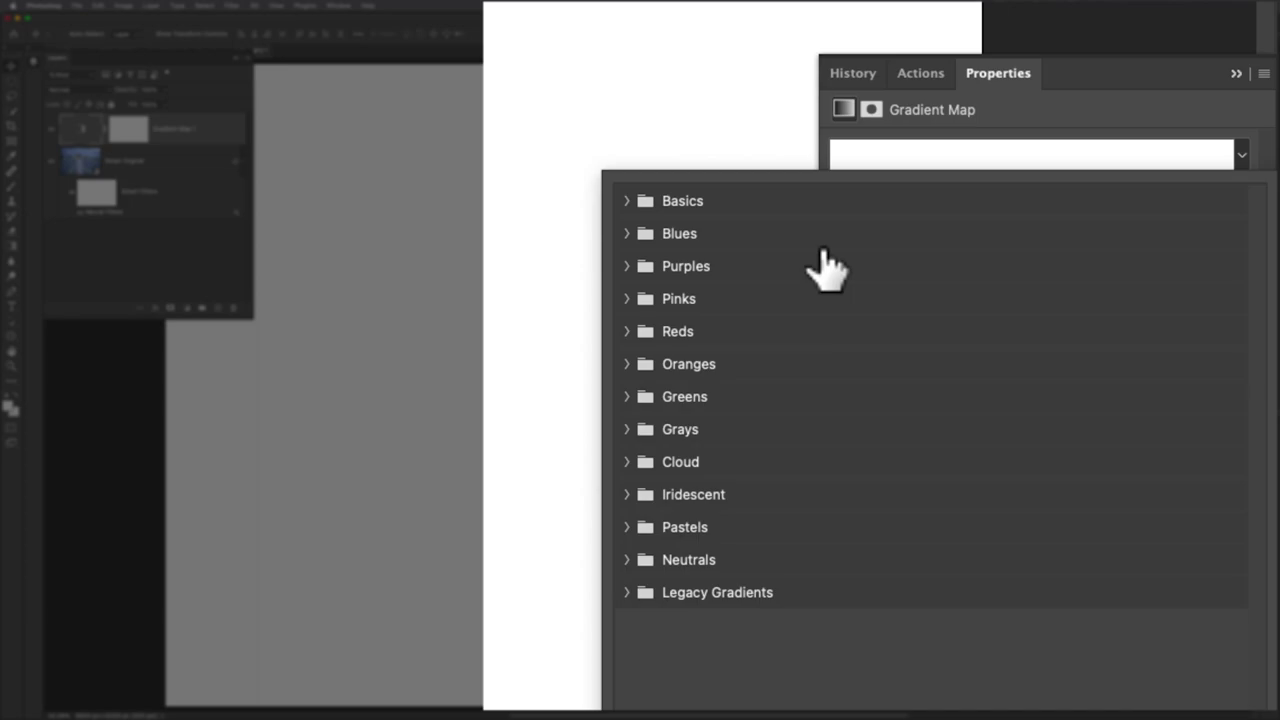
{"action": "left_click", "coordinate": [623, 199]}
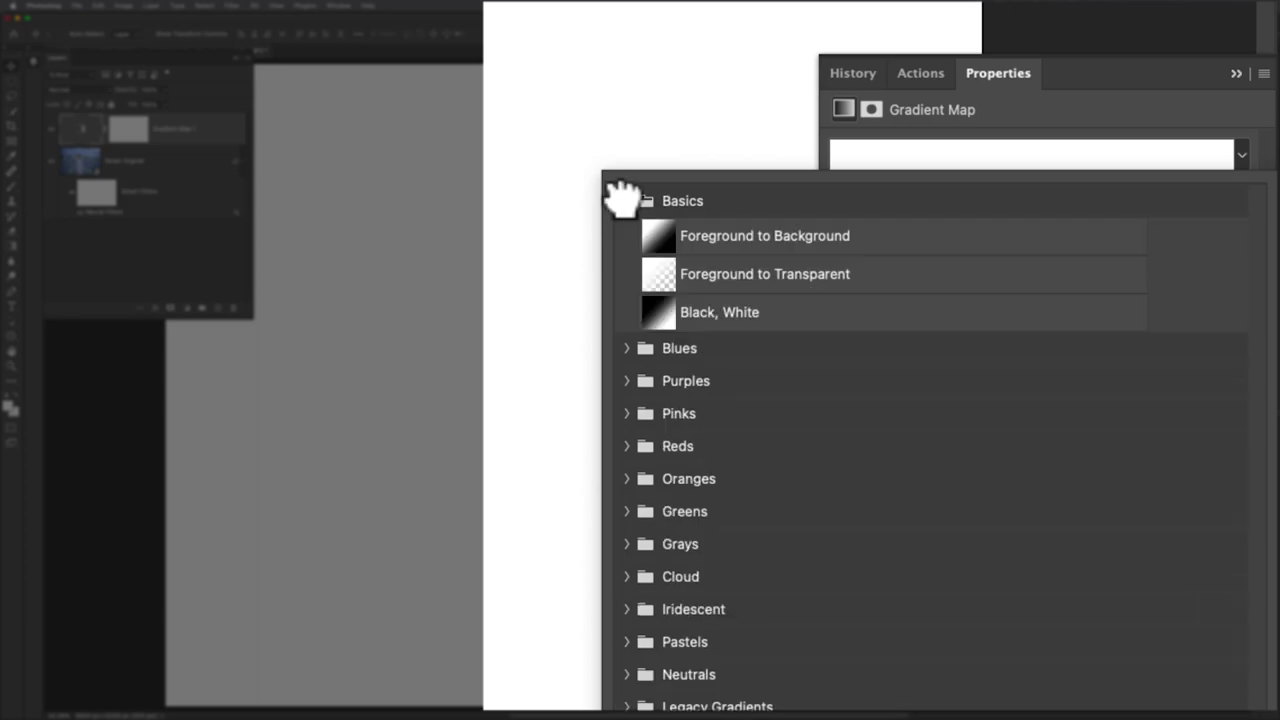
{"action": "left_click", "coordinate": [655, 311]}
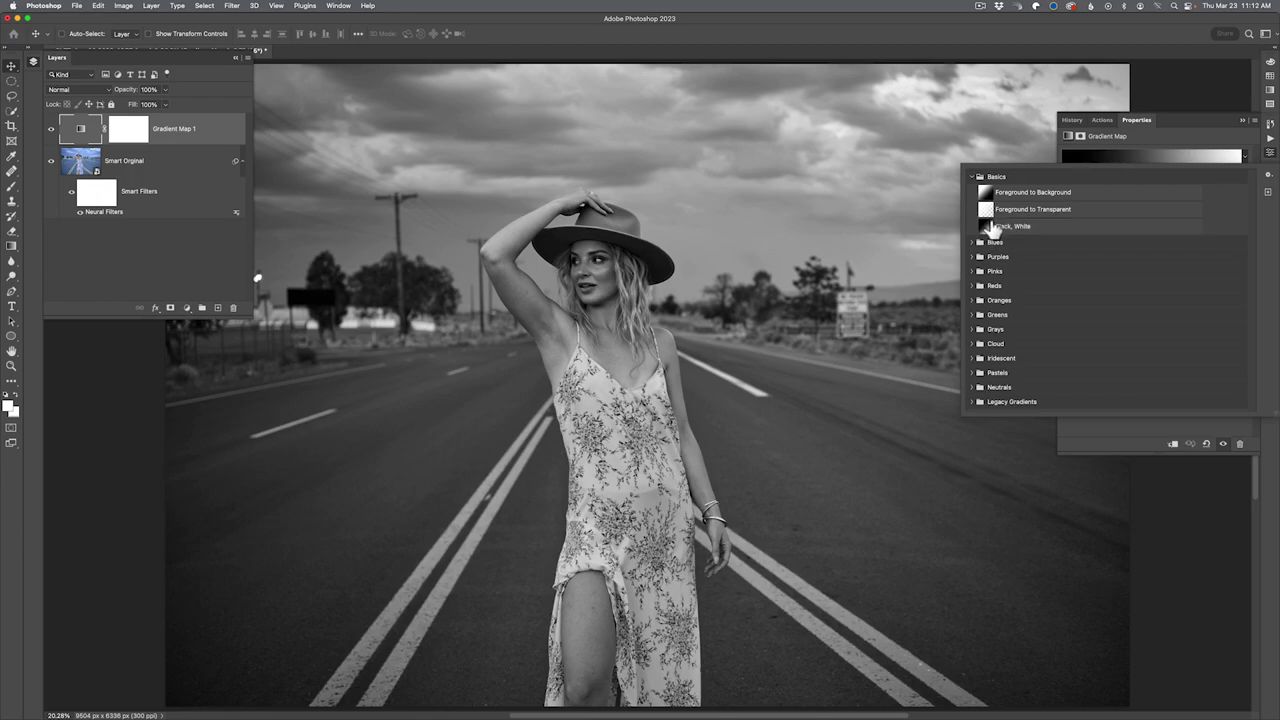
{"action": "left_click", "coordinate": [1183, 143]}
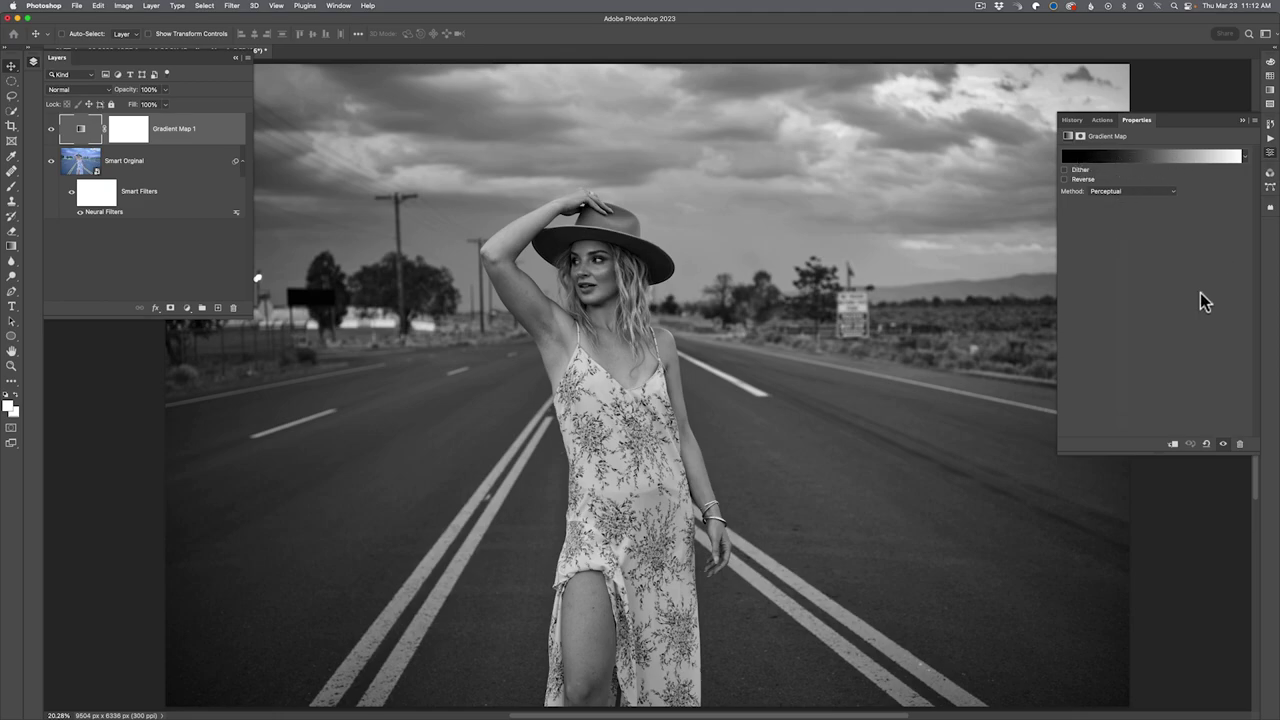
Edit the gradient map's gradient and change its black shadow stop at location 0 to crimson 893e3e.
{"action": "left_click", "coordinate": [1146, 156]}
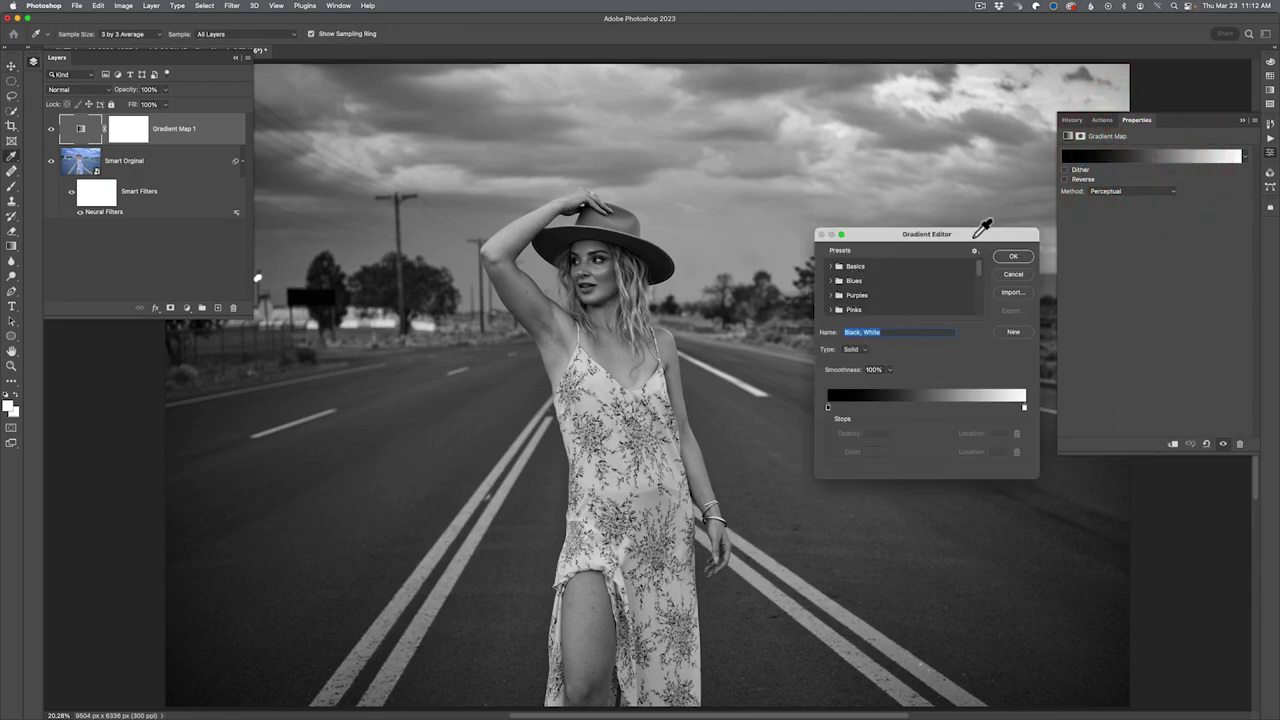
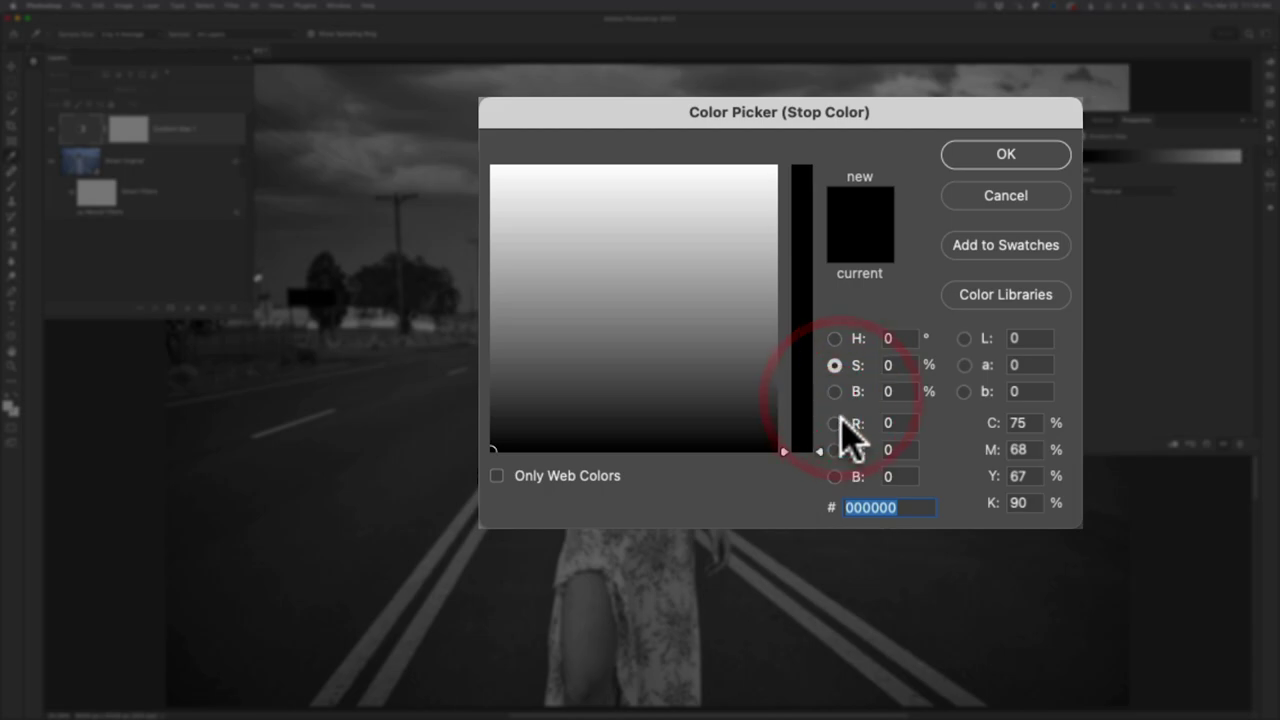
{"action": "left_click", "coordinate": [835, 338]}
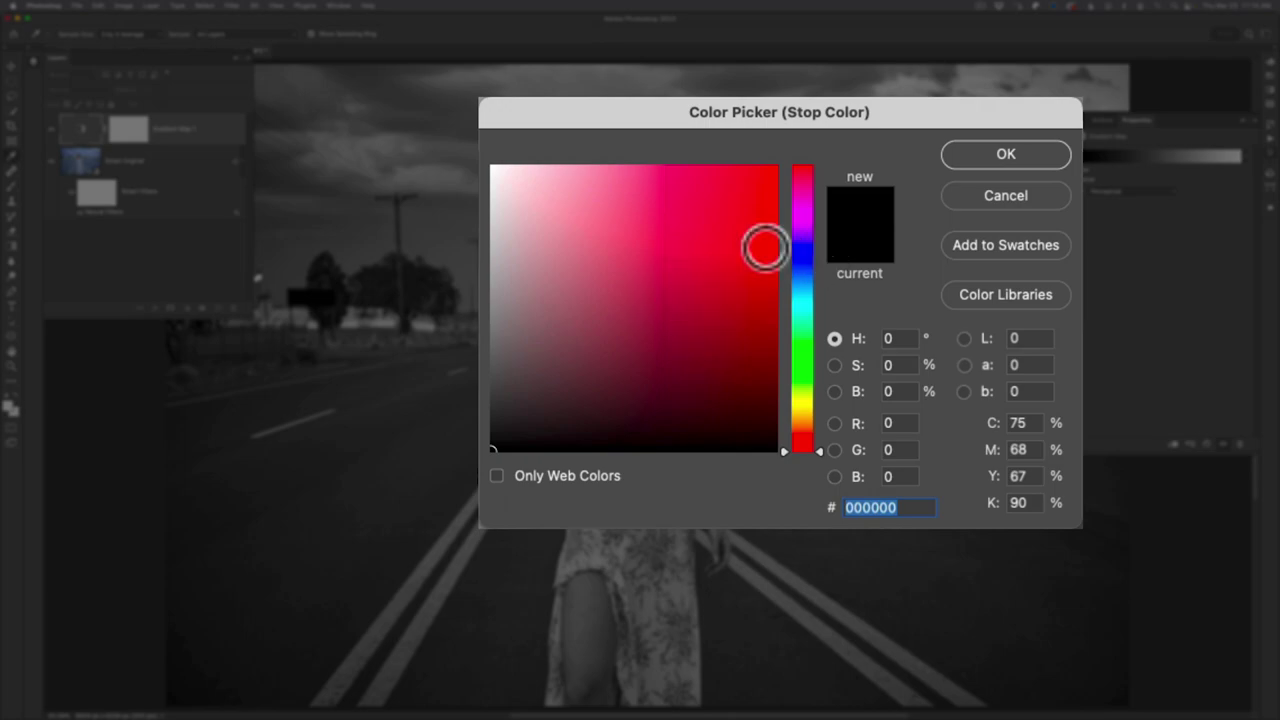
{"action": "left_click", "coordinate": [648, 297]}
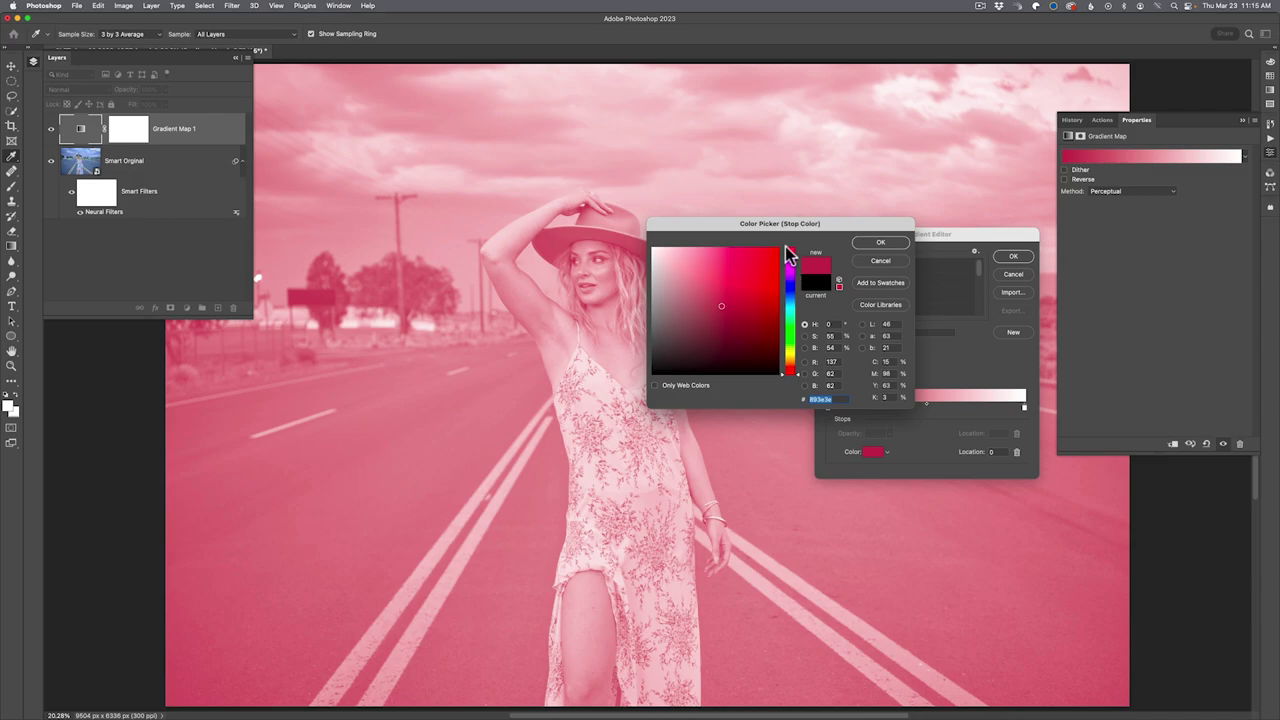
{"action": "left_click_drag", "start_coordinate": [777, 228], "coordinate": [669, 332]}
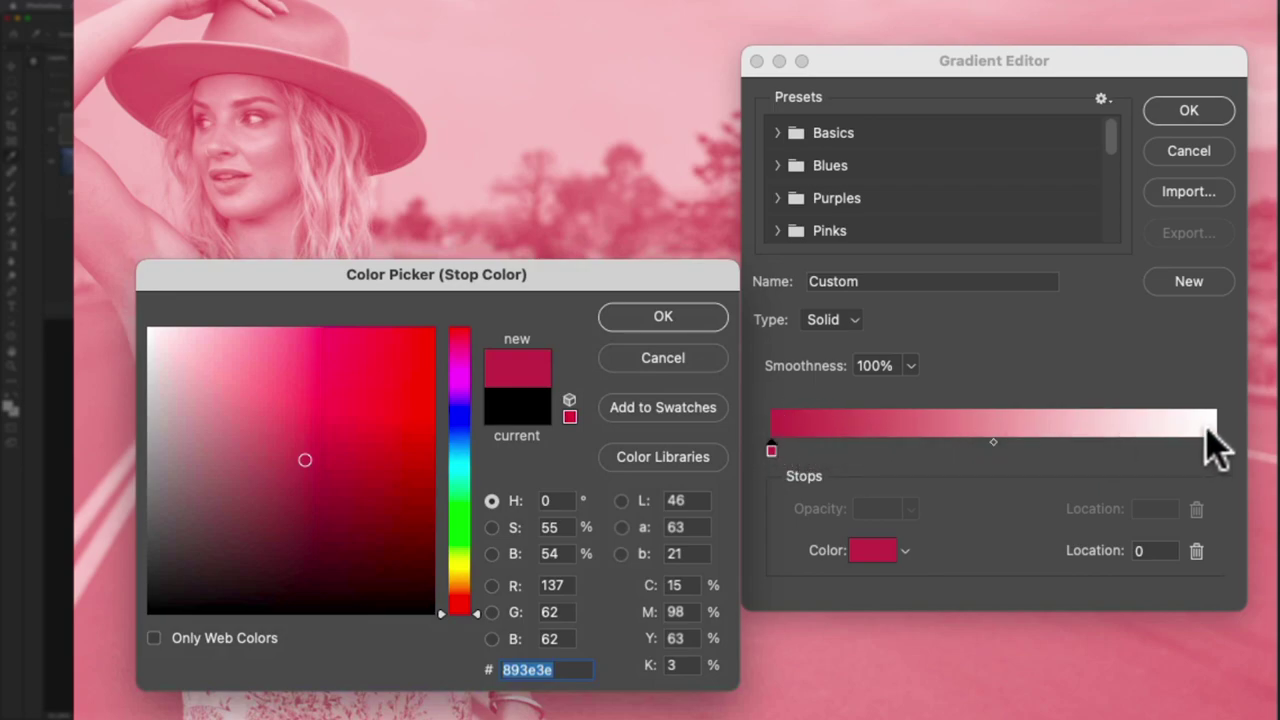
{"action": "left_click", "coordinate": [660, 318]}
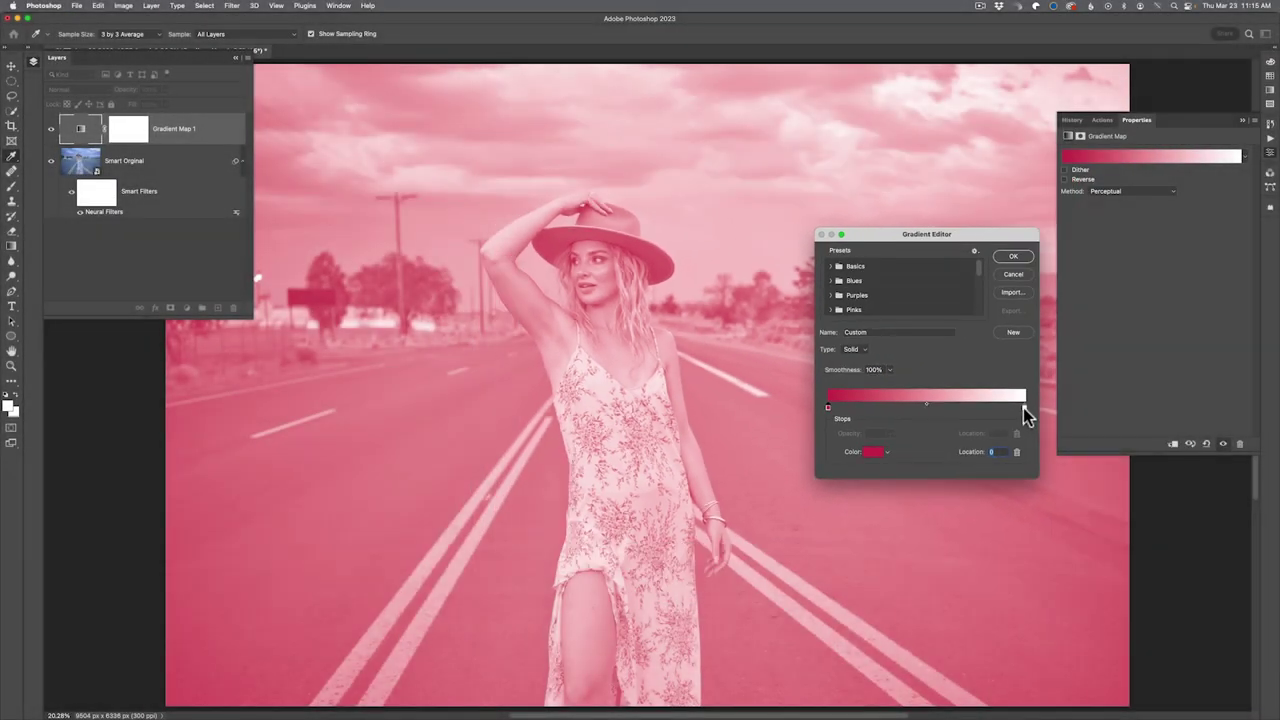
Change the gradient's white highlight stop at location 100 to the light periwinkle blue acaef1.
{"action": "double_click", "coordinate": [1023, 407]}
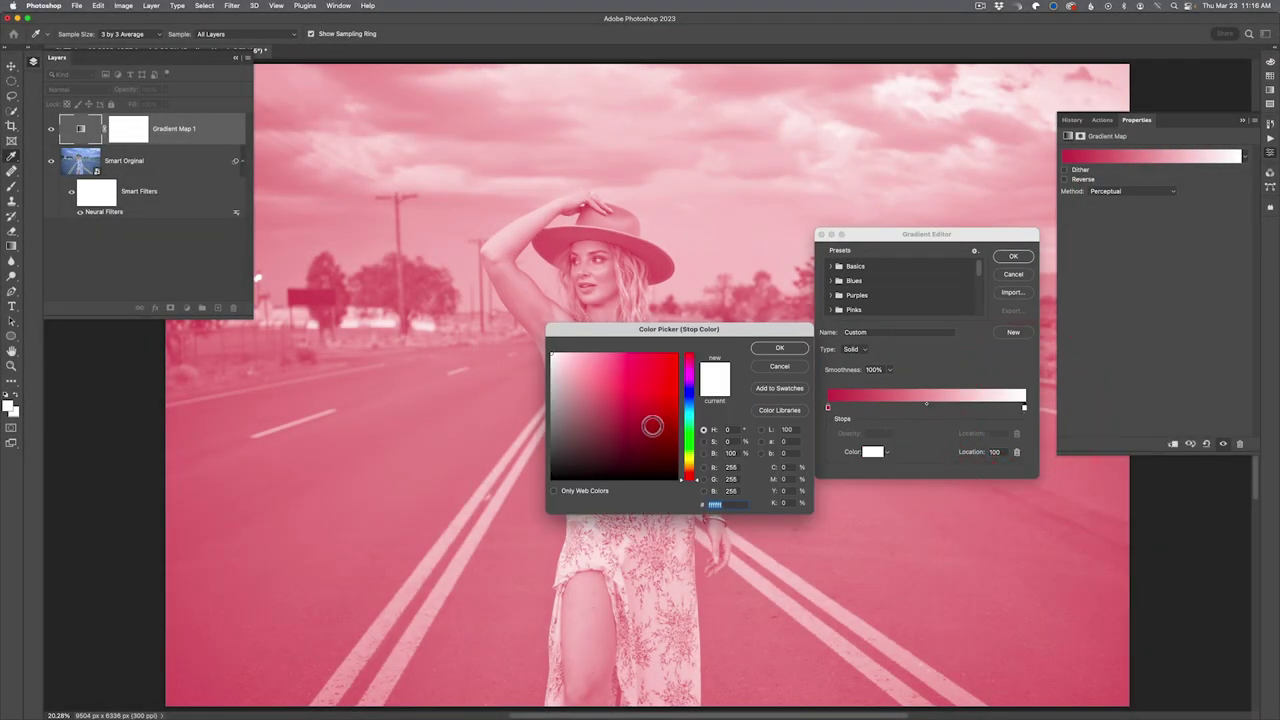
{"action": "left_click", "coordinate": [690, 396]}
{"action": "left_click", "coordinate": [662, 397]}
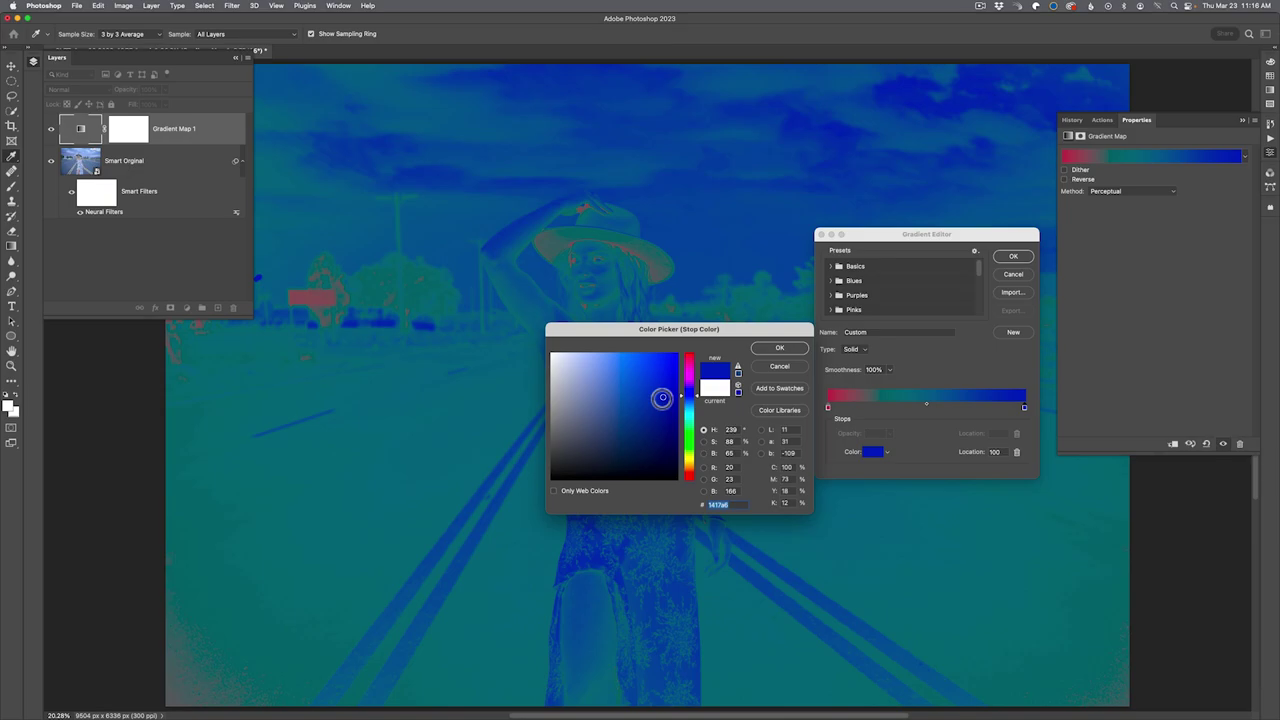
{"action": "left_click", "coordinate": [587, 358]}
{"action": "left_click", "coordinate": [587, 359]}
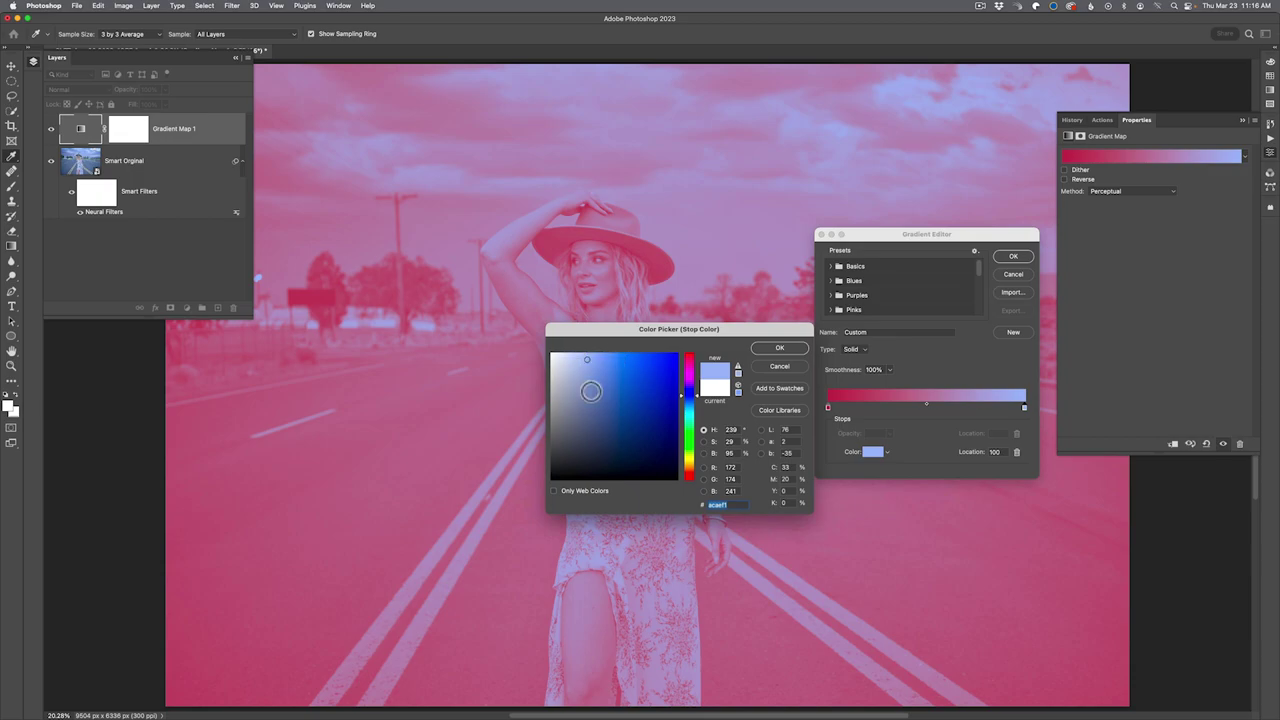
{"action": "left_click", "coordinate": [781, 348]}
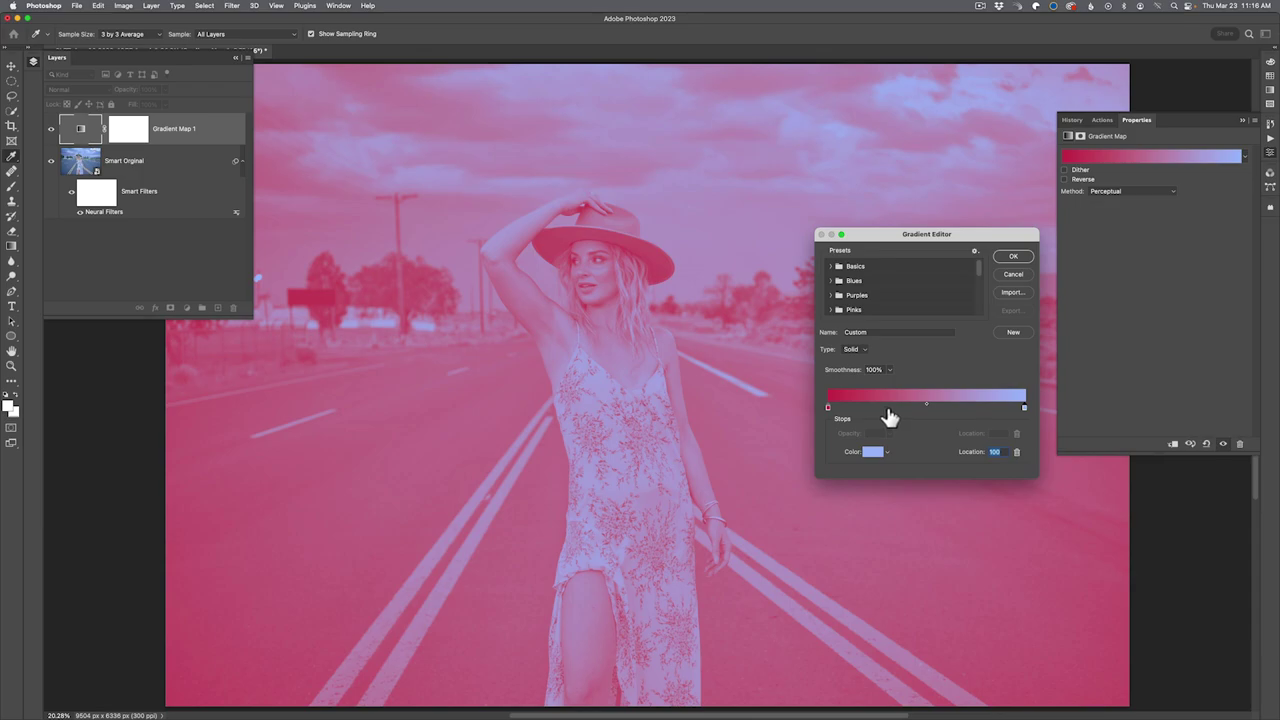
Change the gradient's crimson shadow stop at location 0 to black 000000.
{"action": "double_click", "coordinate": [827, 407]}
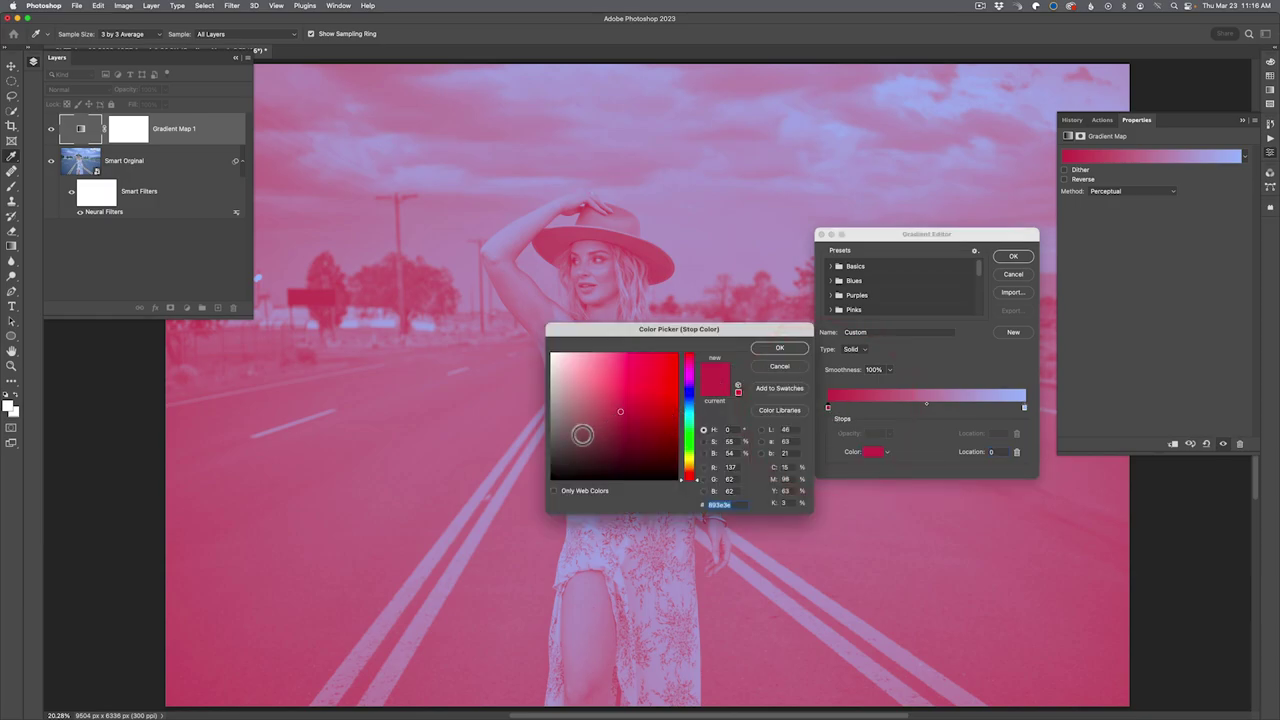
{"action": "left_click_drag", "start_coordinate": [578, 450], "coordinate": [528, 490]}
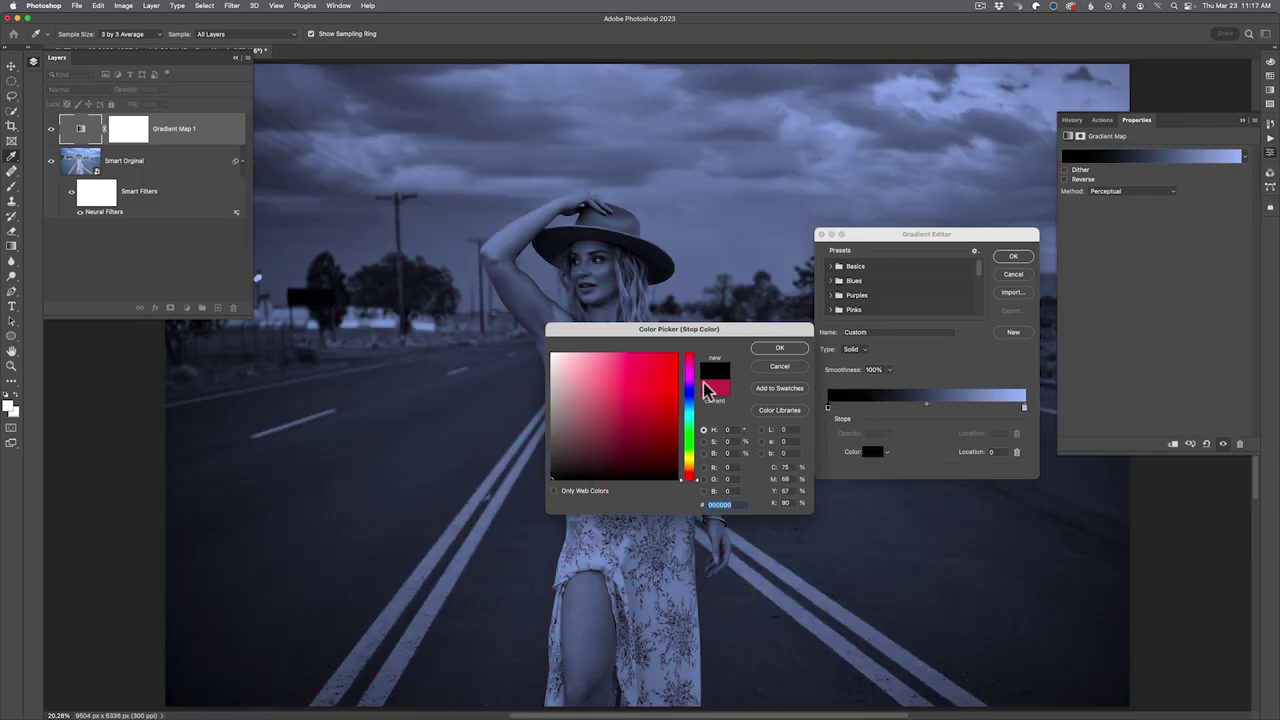
{"action": "left_click", "coordinate": [773, 352]}
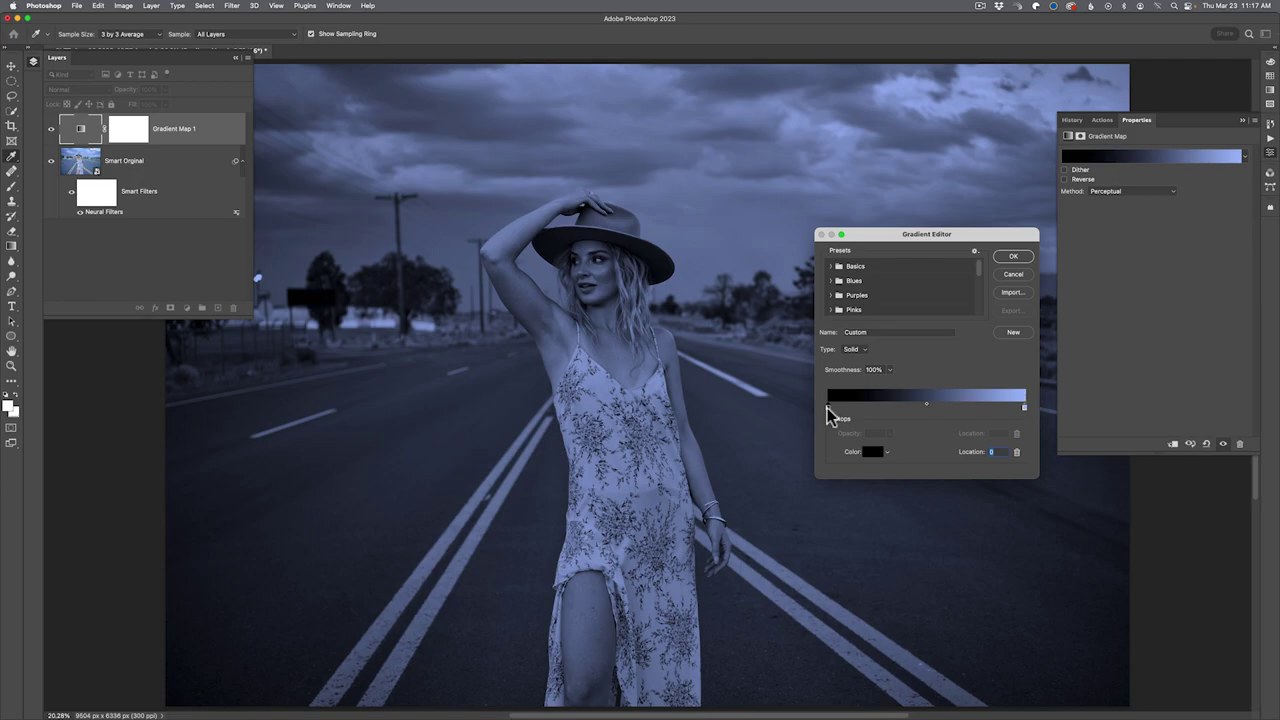
Add a black midtone color stop between the shadow and highlight stops and set its location to 50.
{"action": "left_click", "coordinate": [897, 409]}
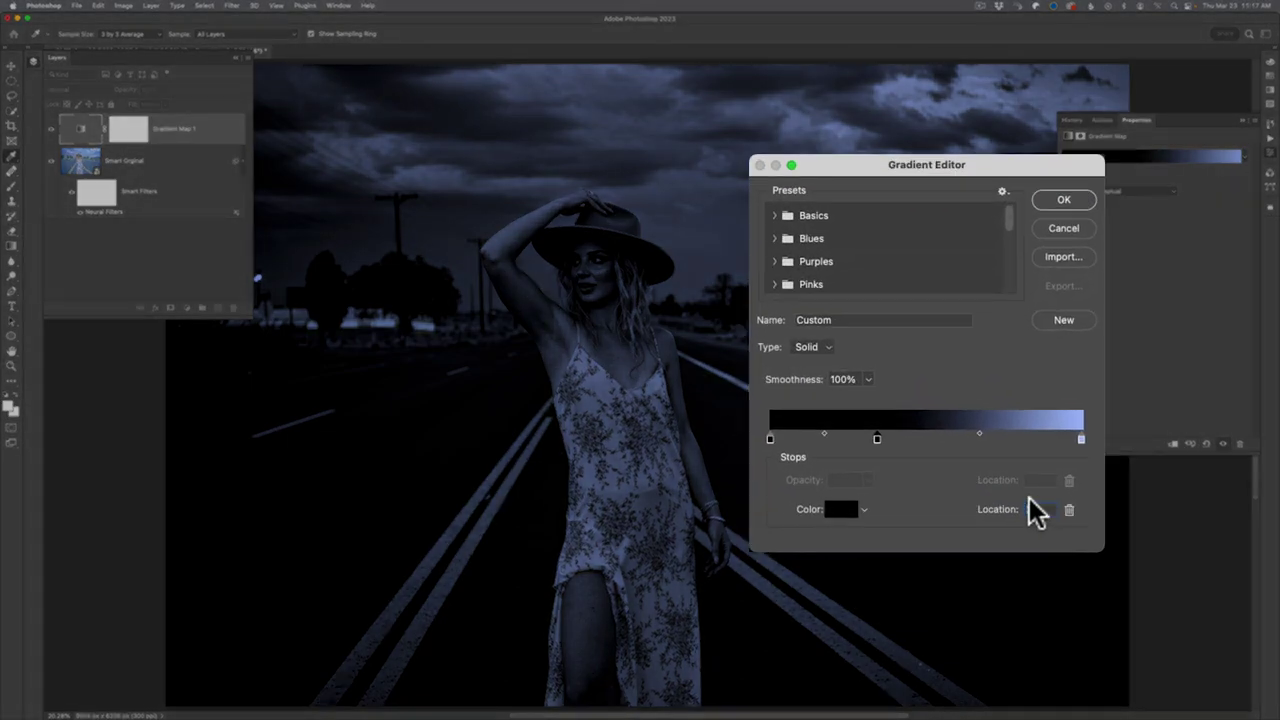
{"action": "left_click", "coordinate": [1029, 499]}
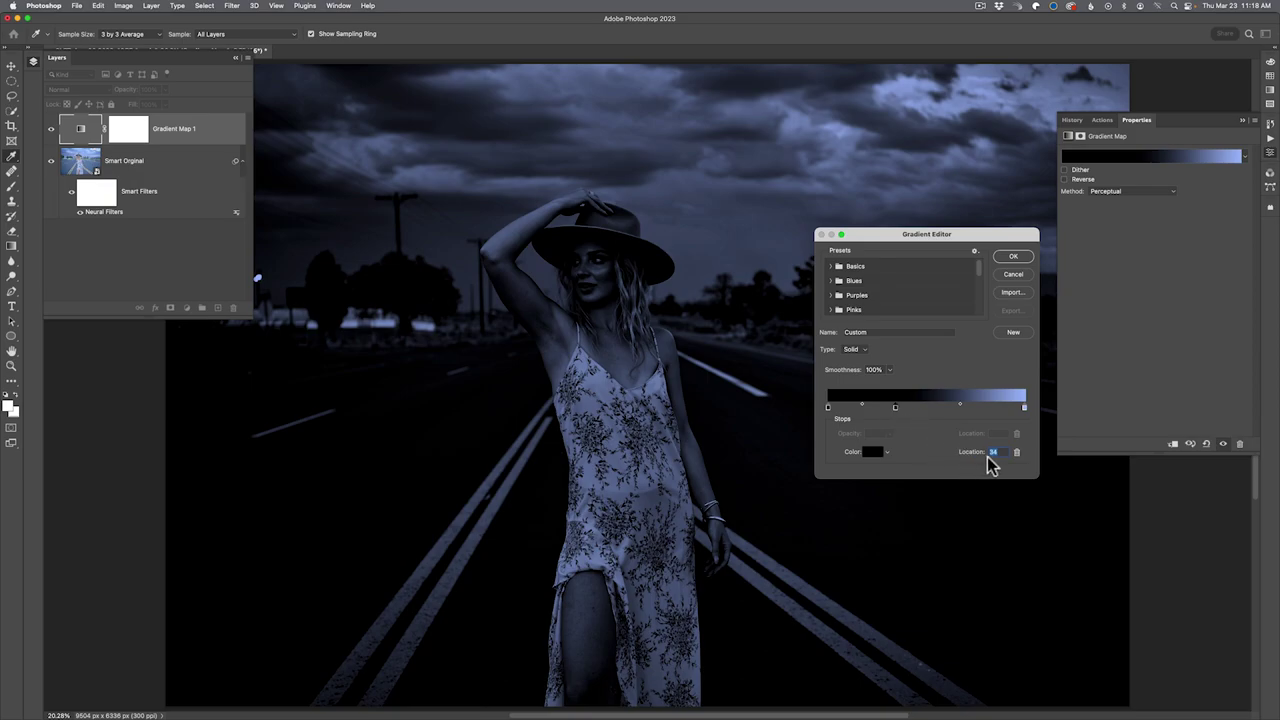
{"action": "left_click_drag", "start_coordinate": [897, 407], "coordinate": [913, 409]}
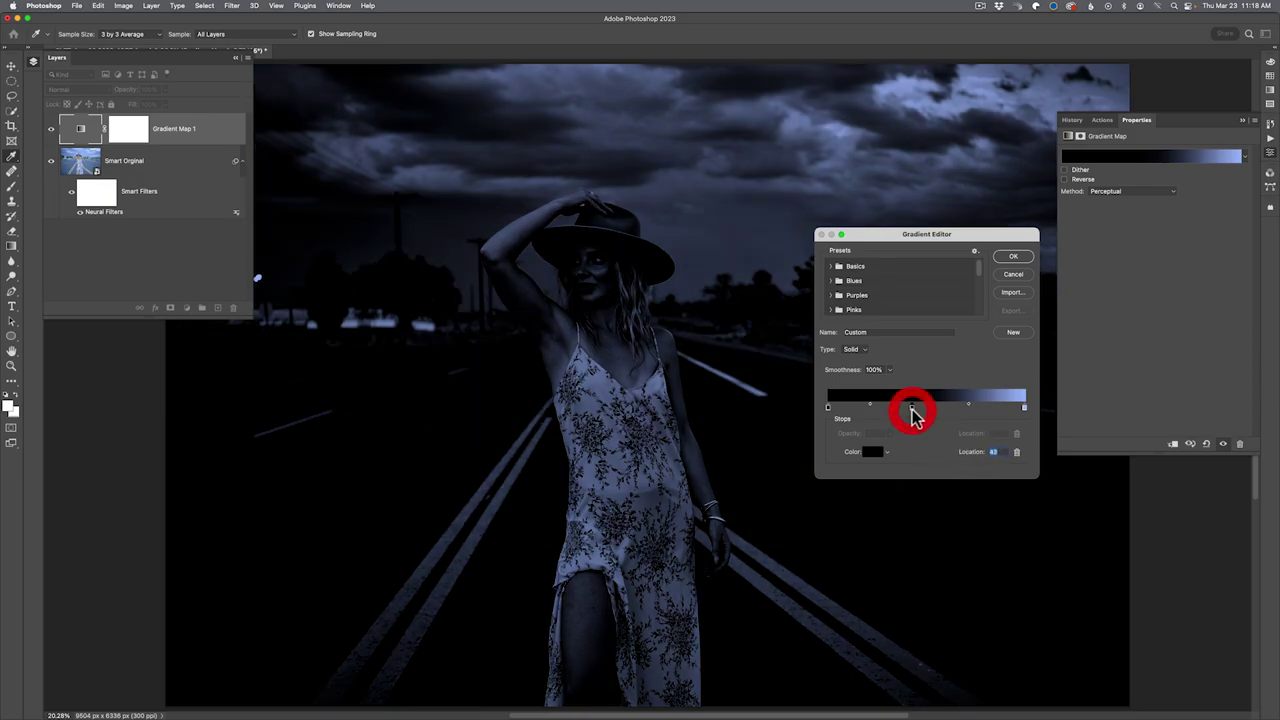
{"action": "double_click", "coordinate": [992, 452]}
{"action": "type", "text": "50"}
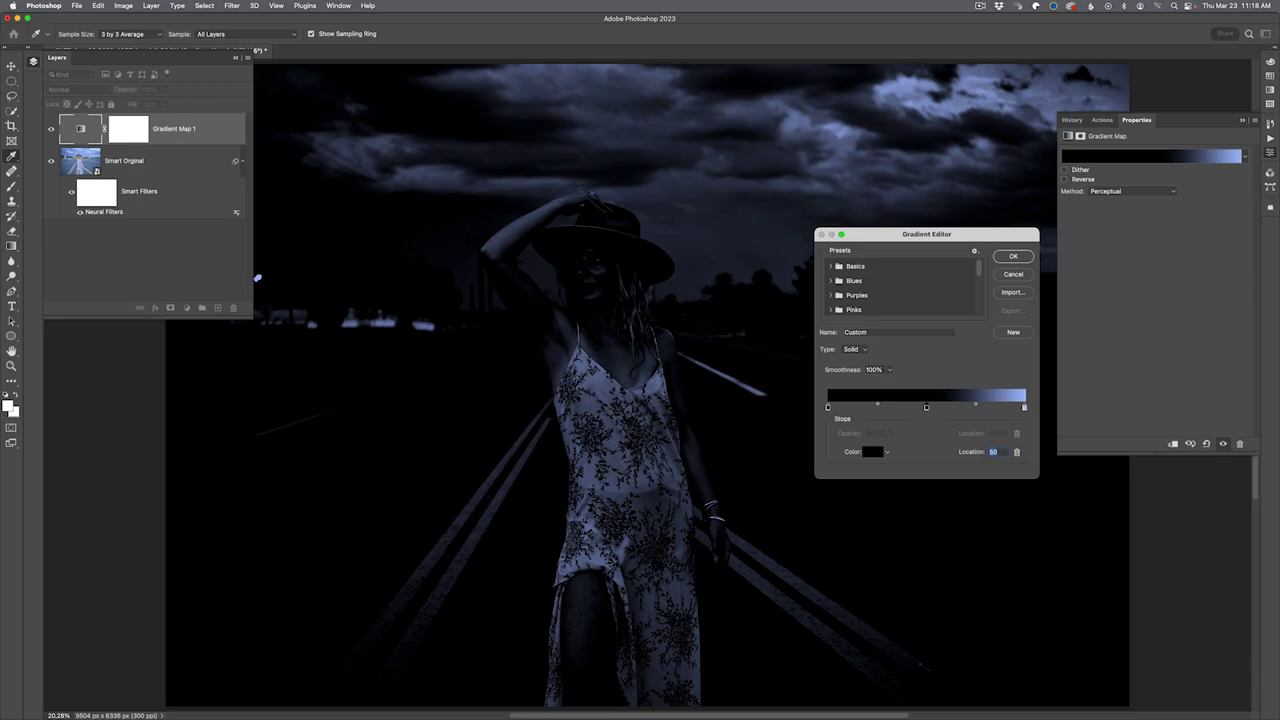
Change the midtone stop's color to purple with hue 275, saturation 80% and brightness 50%.
{"action": "double_click", "coordinate": [927, 409]}
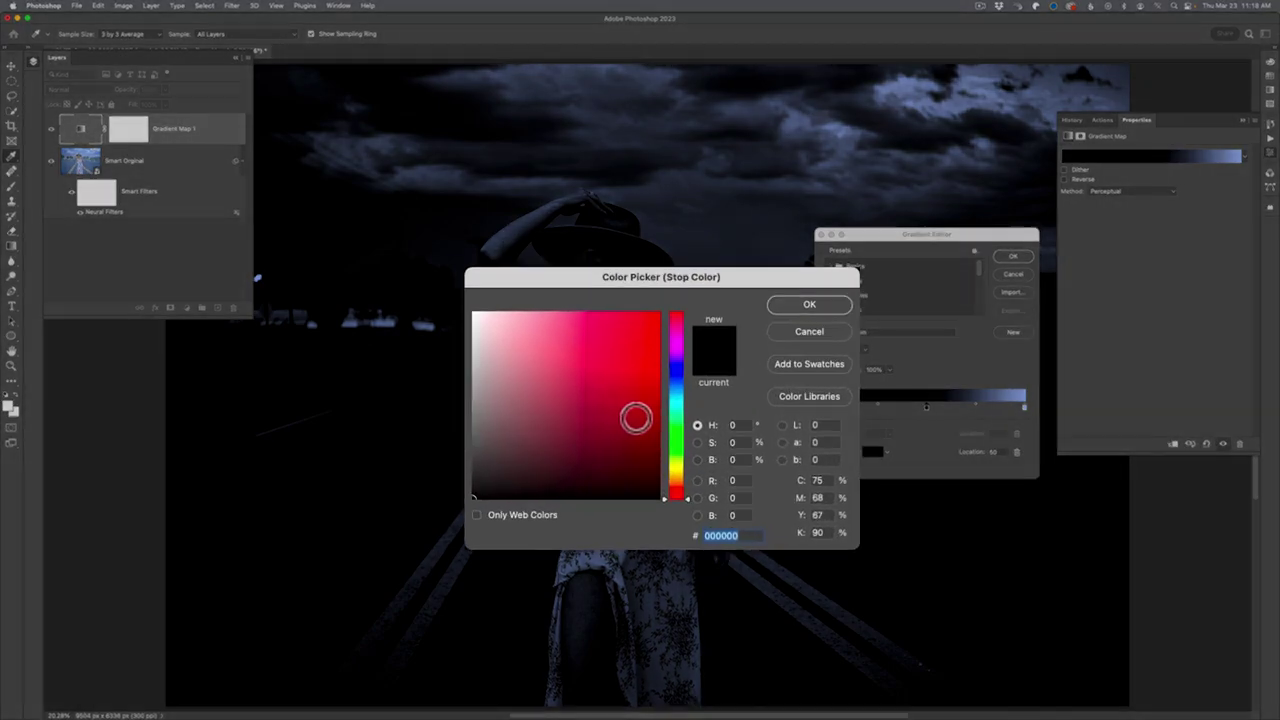
{"action": "left_click", "coordinate": [676, 356]}
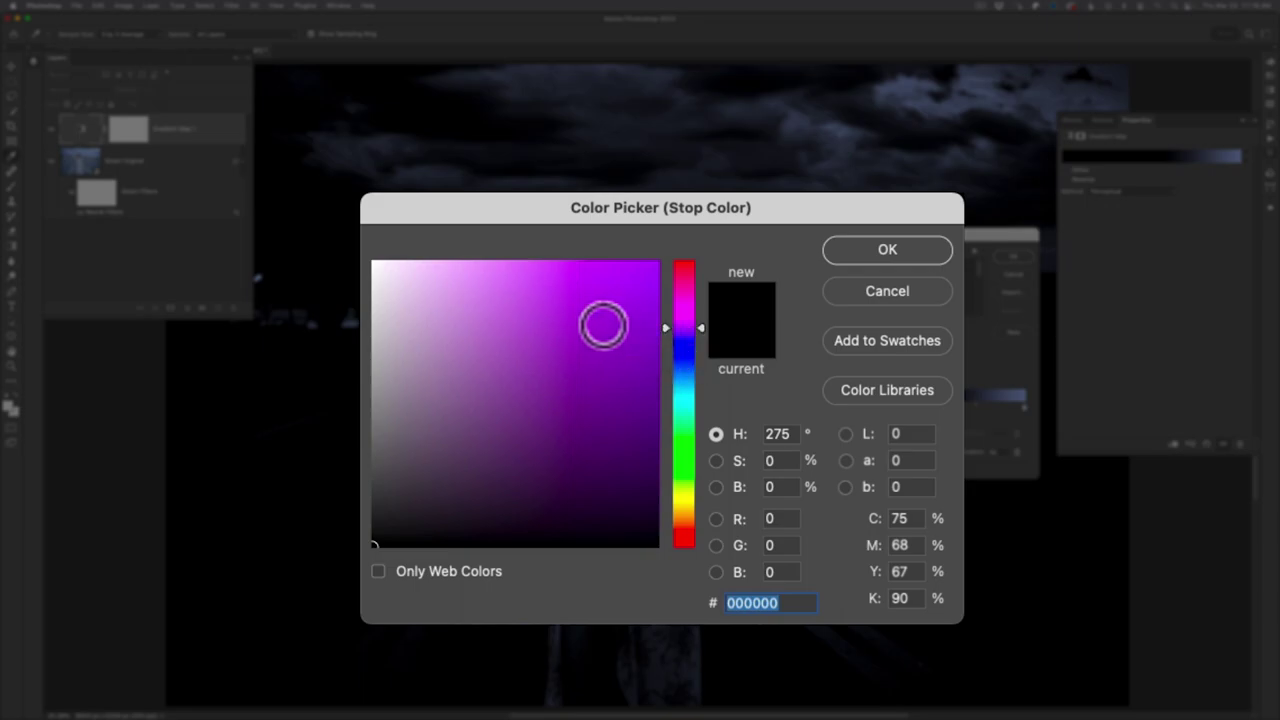
{"action": "left_click", "coordinate": [600, 323]}
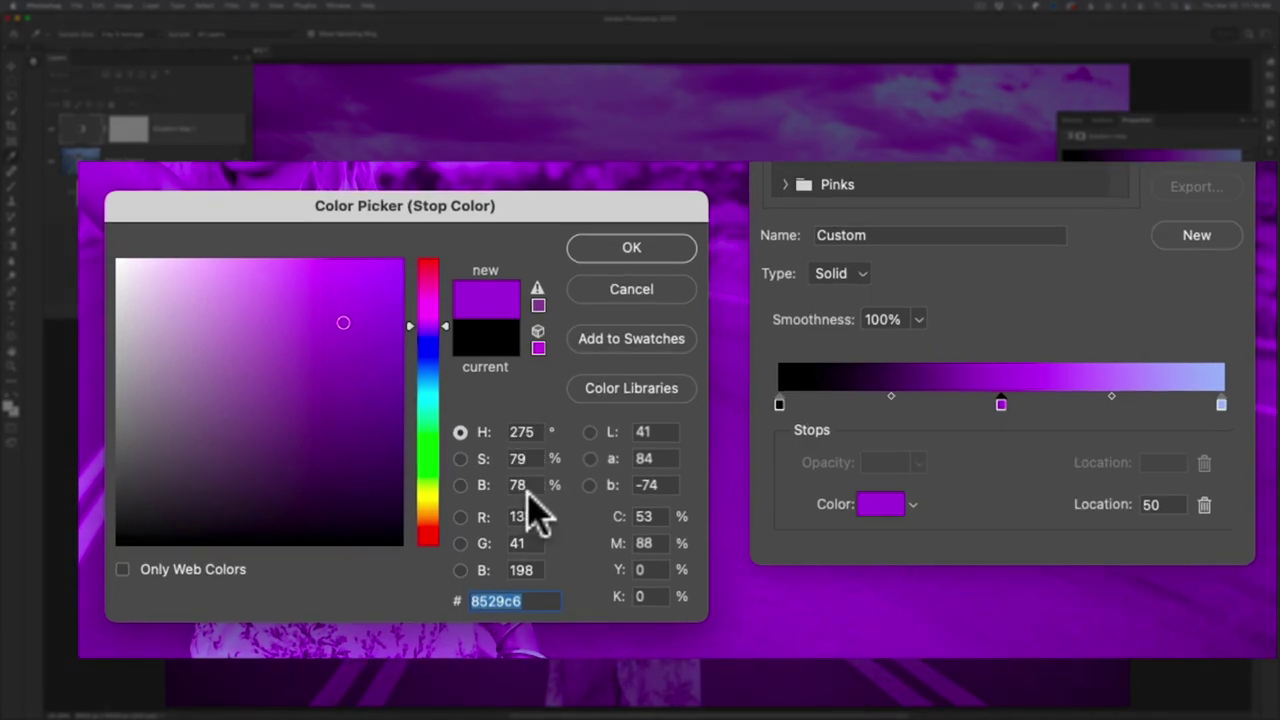
{"action": "left_click", "coordinate": [517, 485]}
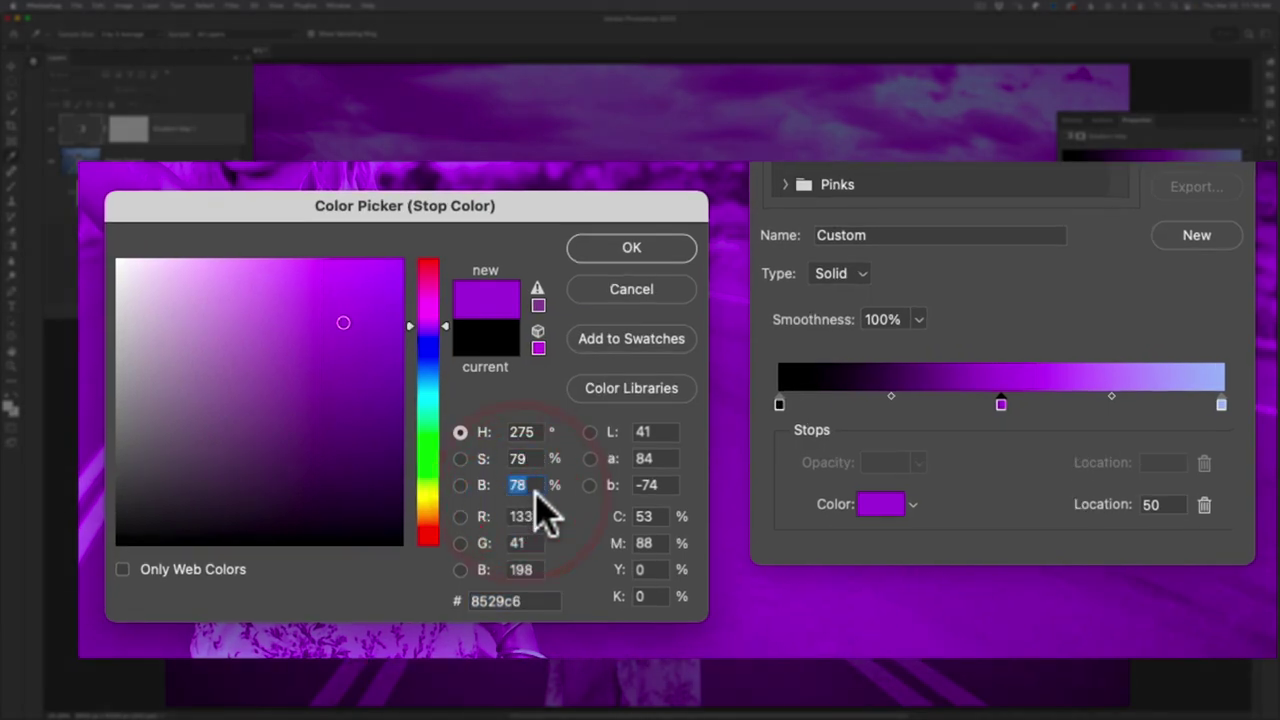
{"action": "left_click", "coordinate": [1150, 508]}
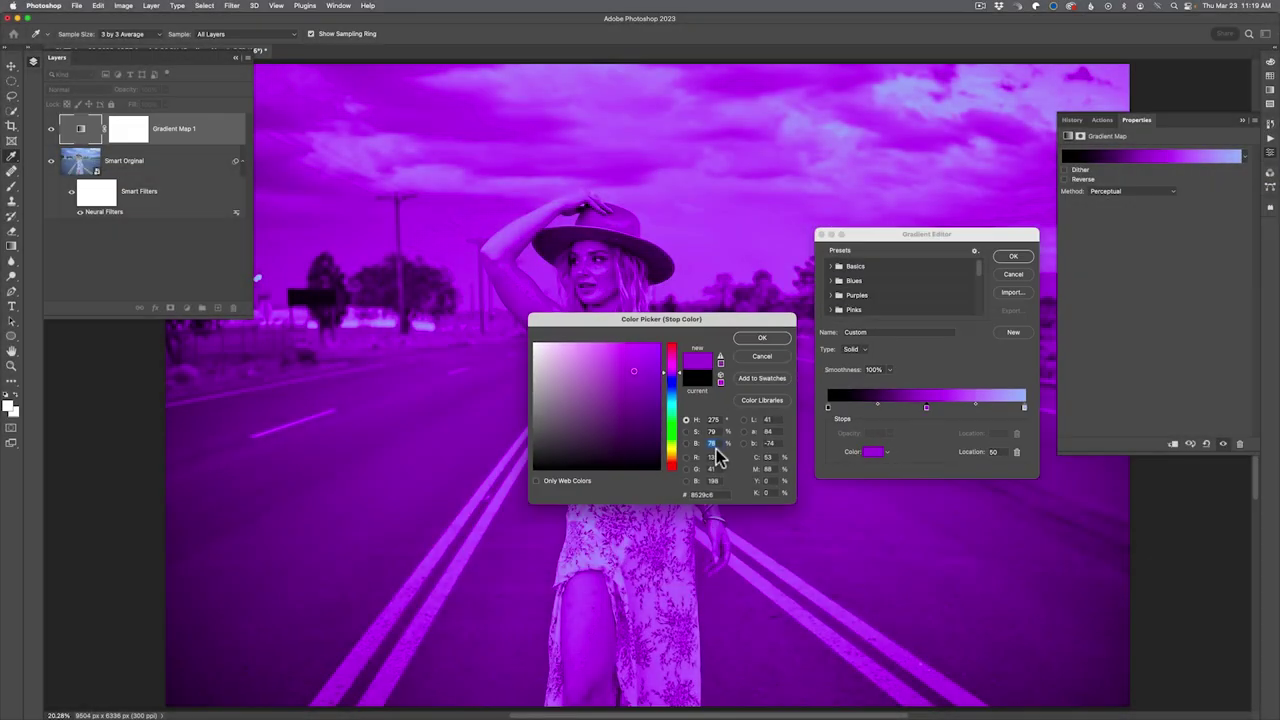
{"action": "type", "text": "50"}
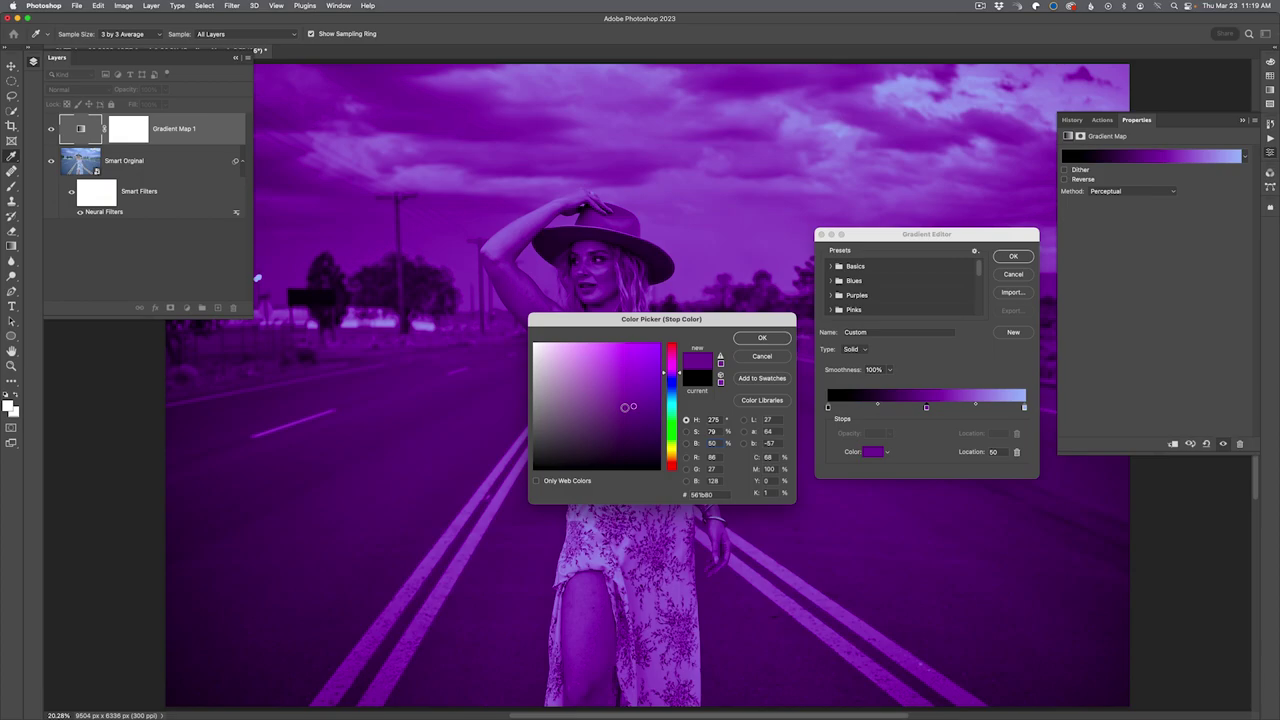
{"action": "double_click", "coordinate": [712, 431]}
{"action": "type", "text": "80"}
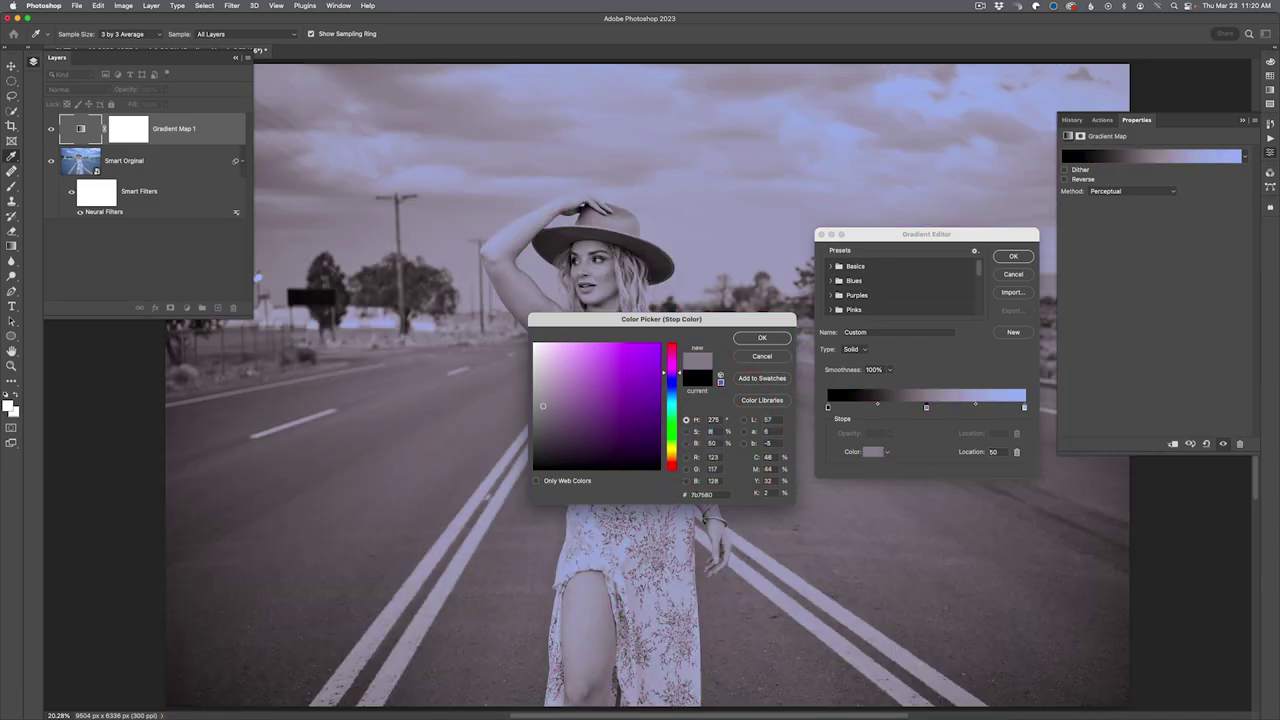
{"action": "left_click", "coordinate": [713, 420]}
{"action": "left_click", "coordinate": [762, 337]}
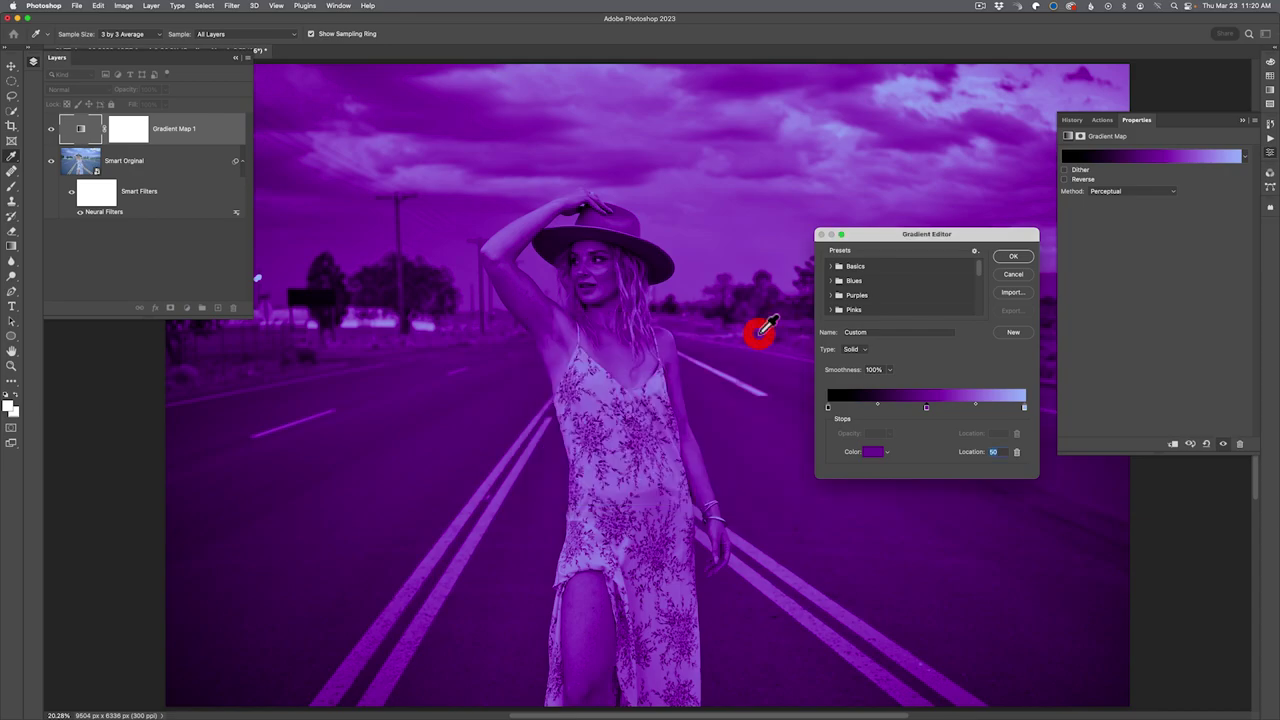
Change the highlight stop at location 100 to yellow with hue 50, saturation 80% and brightness 100%.
{"action": "double_click", "coordinate": [1024, 407]}
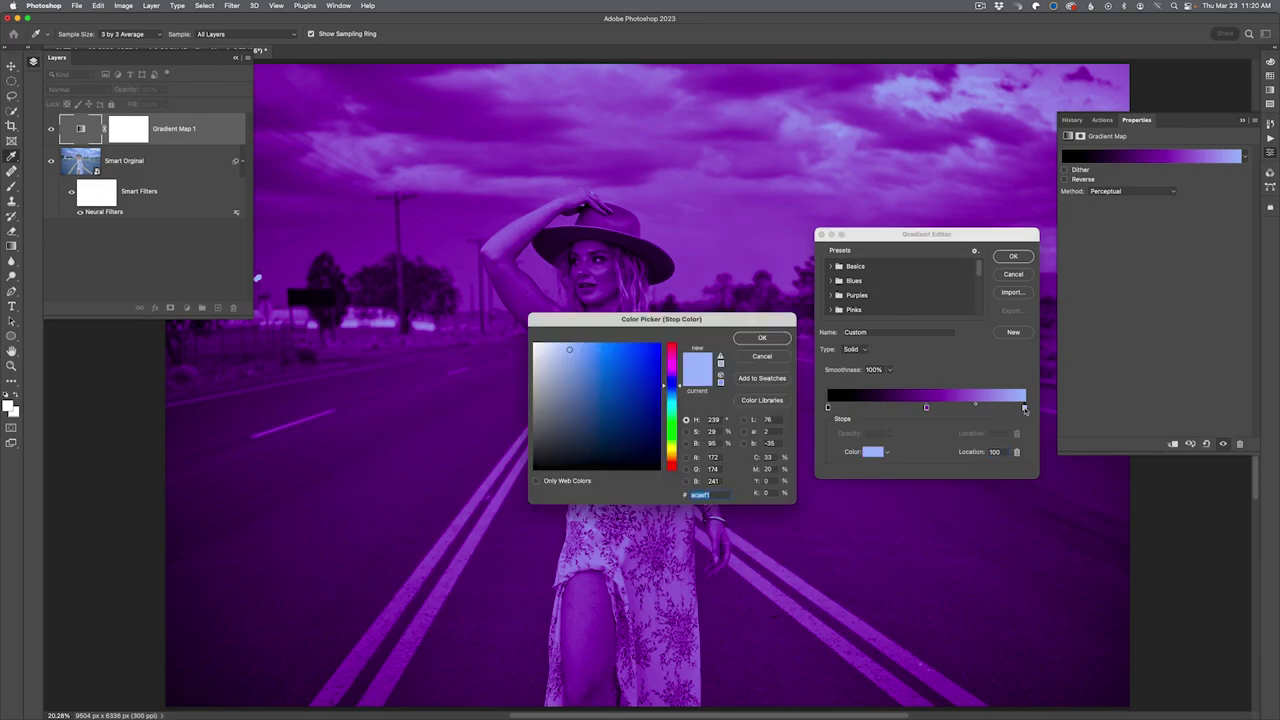
{"action": "left_click", "coordinate": [671, 447]}
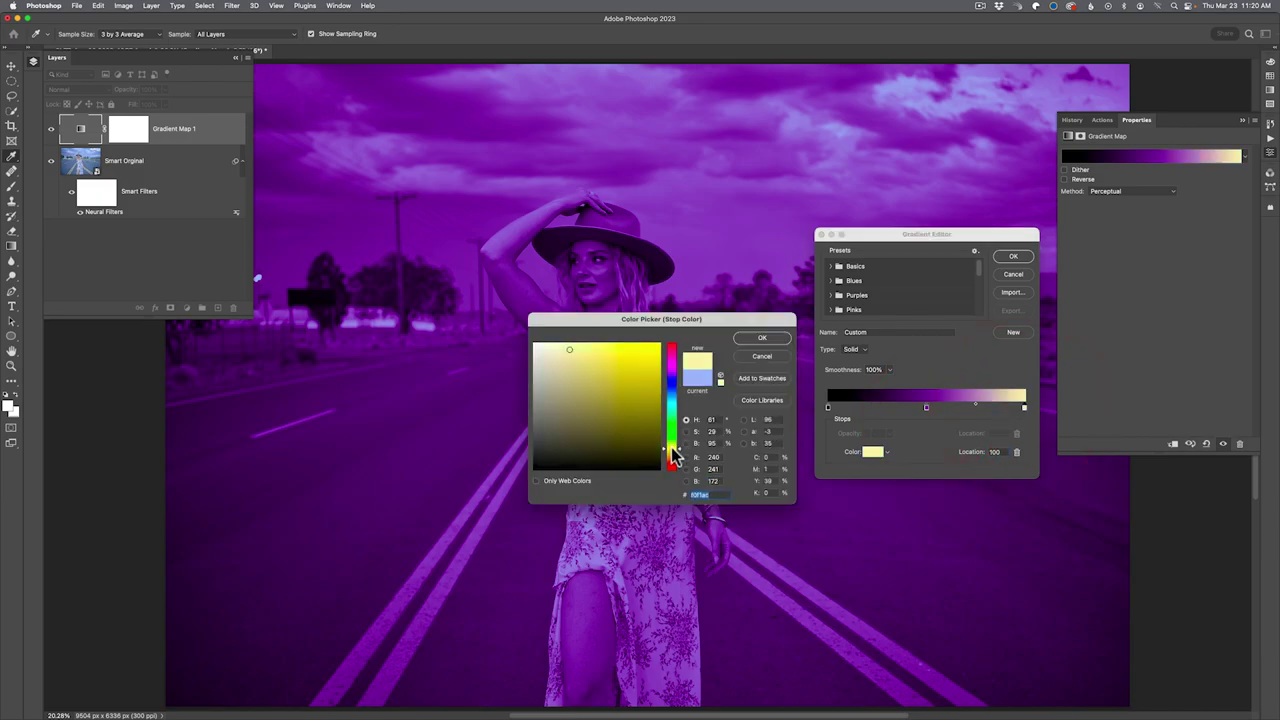
{"action": "left_click", "coordinate": [671, 451]}
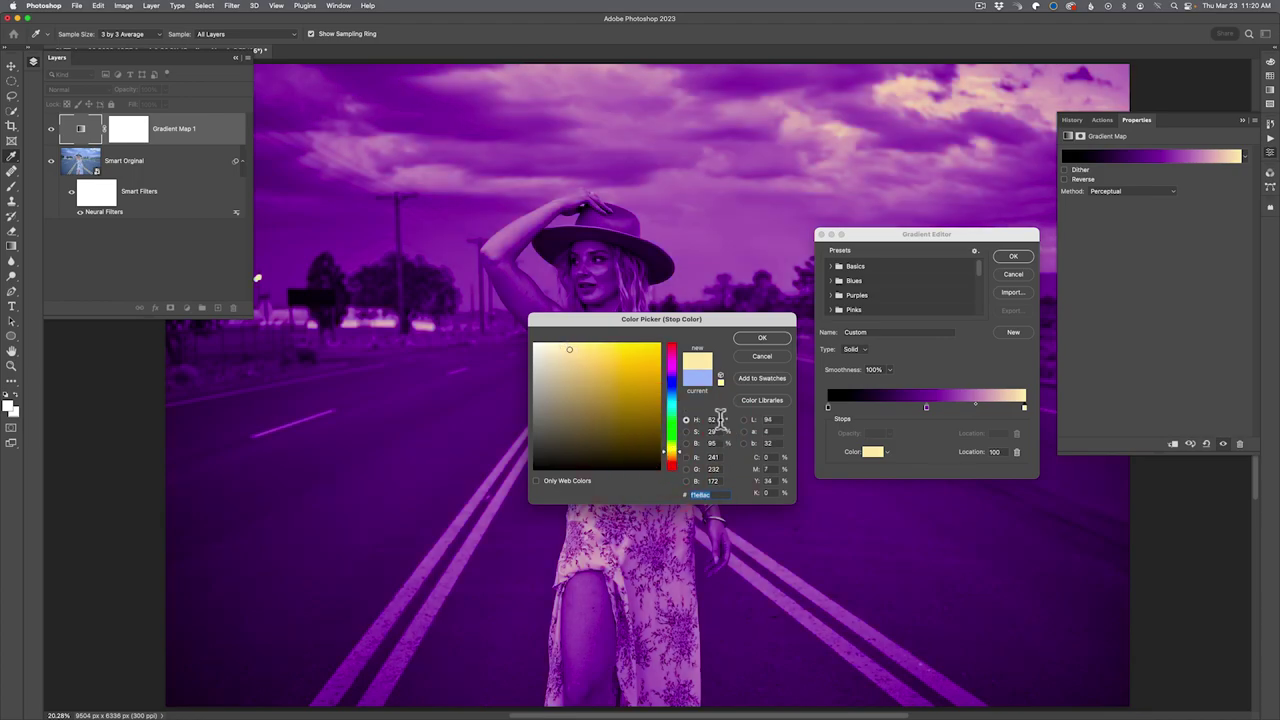
{"action": "left_click", "coordinate": [698, 420]}
{"action": "type", "text": "50"}
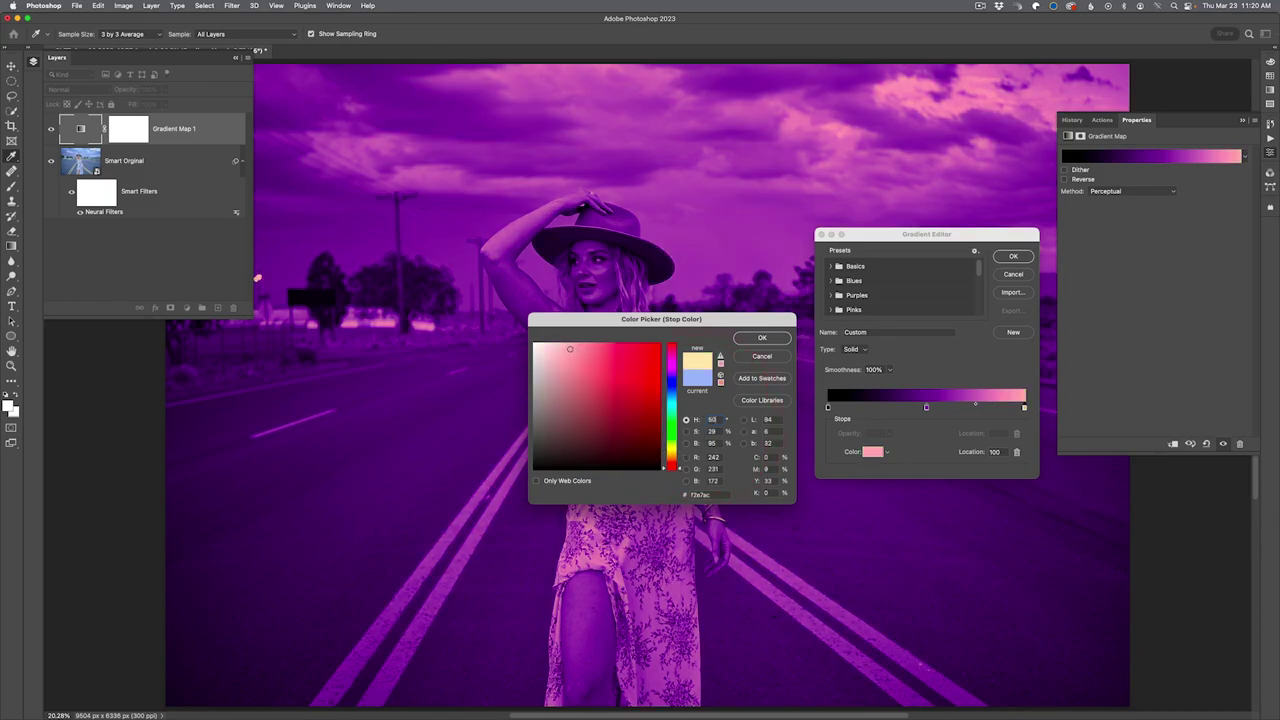
{"action": "key", "text": "Tab"}
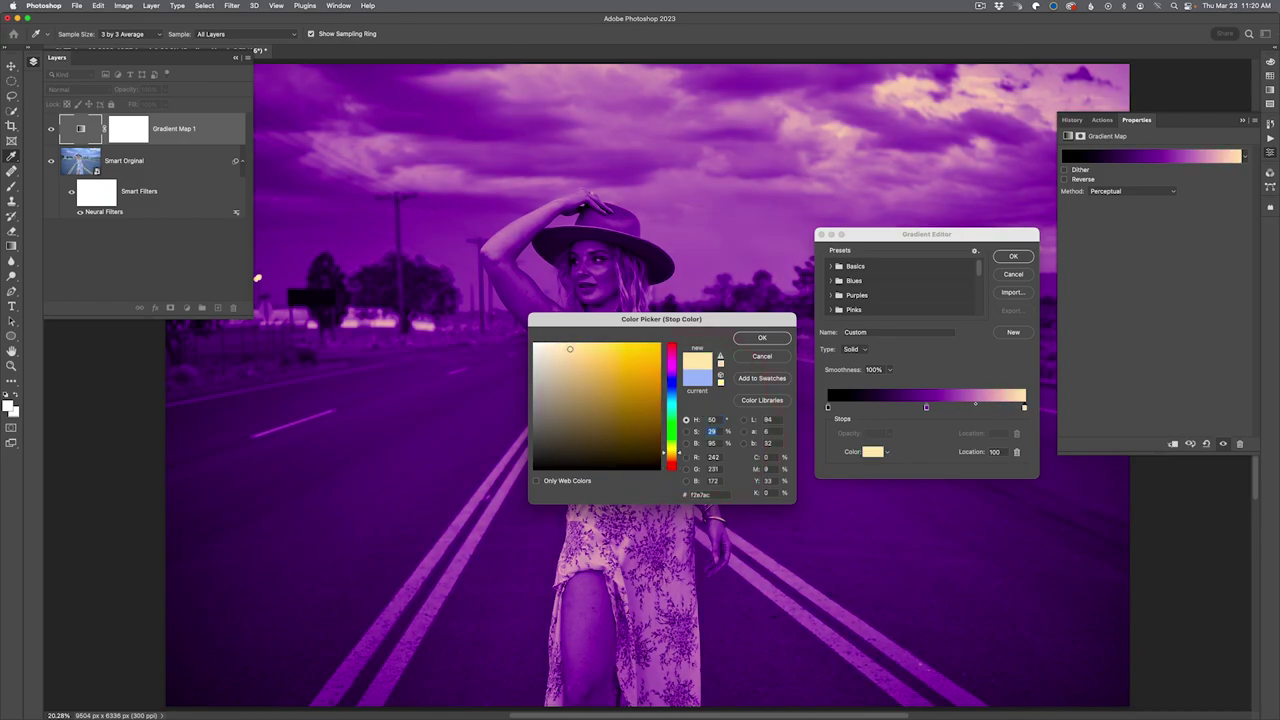
{"action": "type", "text": "80"}
{"action": "key", "text": "Tab"}
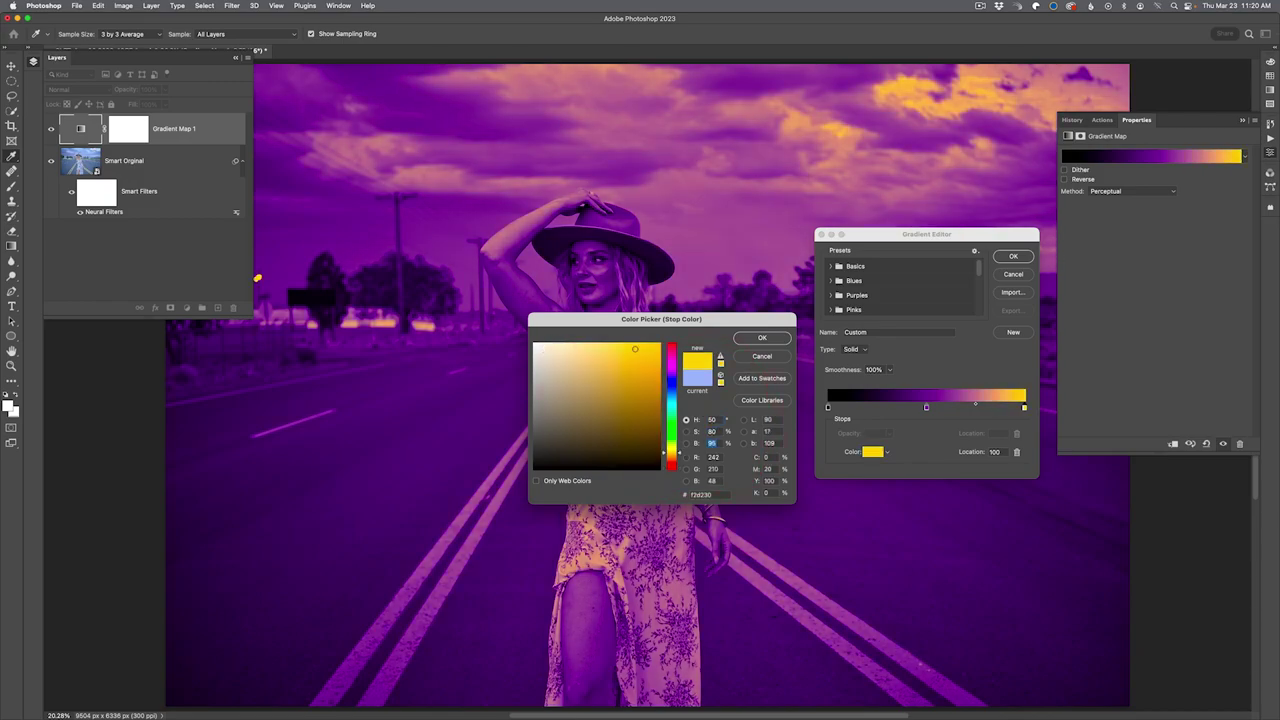
{"action": "type", "text": "100"}
{"action": "left_click", "coordinate": [760, 338]}
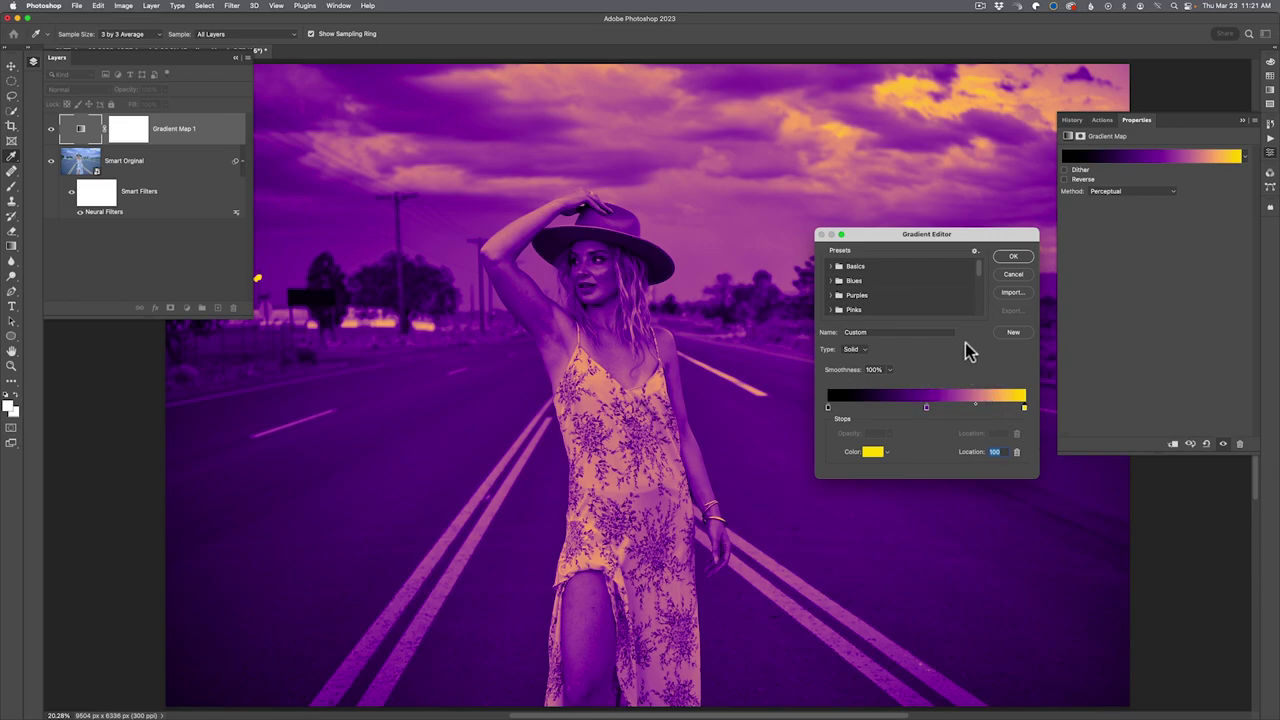
Accept the edited gradient and lower the Gradient Map 1 layer's opacity to 38%.
{"action": "left_click", "coordinate": [1013, 257]}
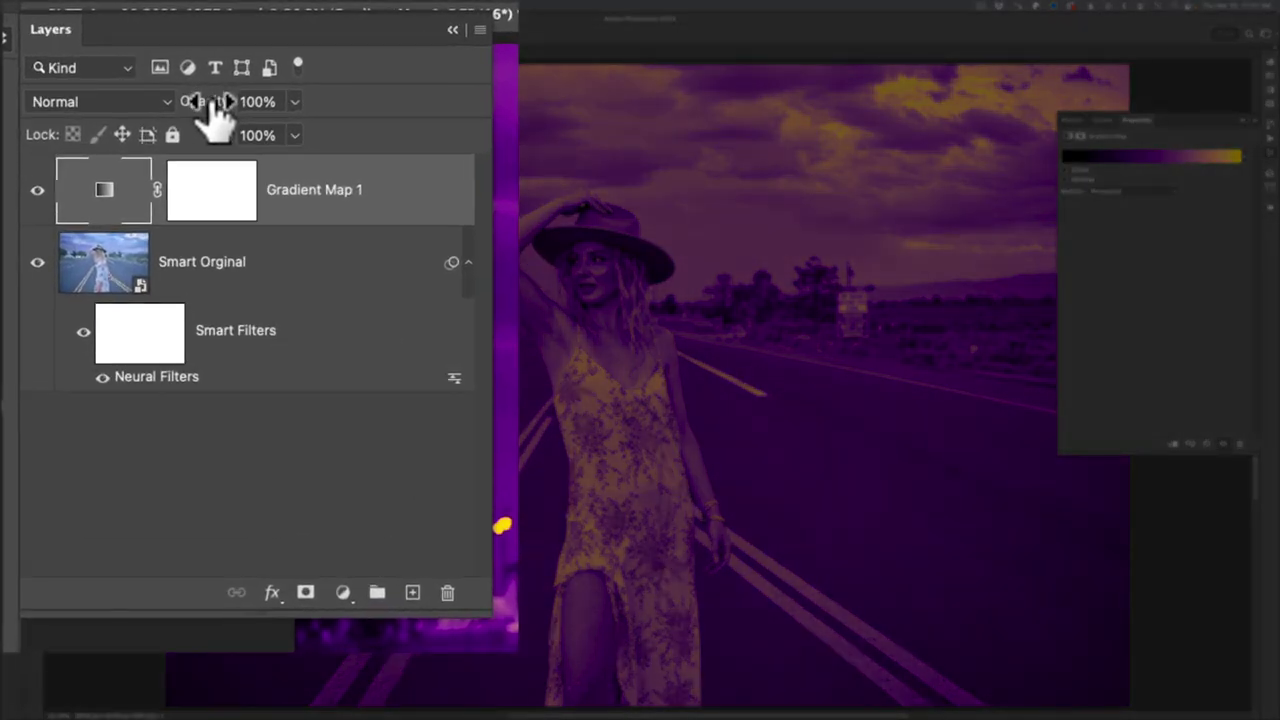
{"action": "left_click_drag", "start_coordinate": [208, 108], "coordinate": [150, 115]}
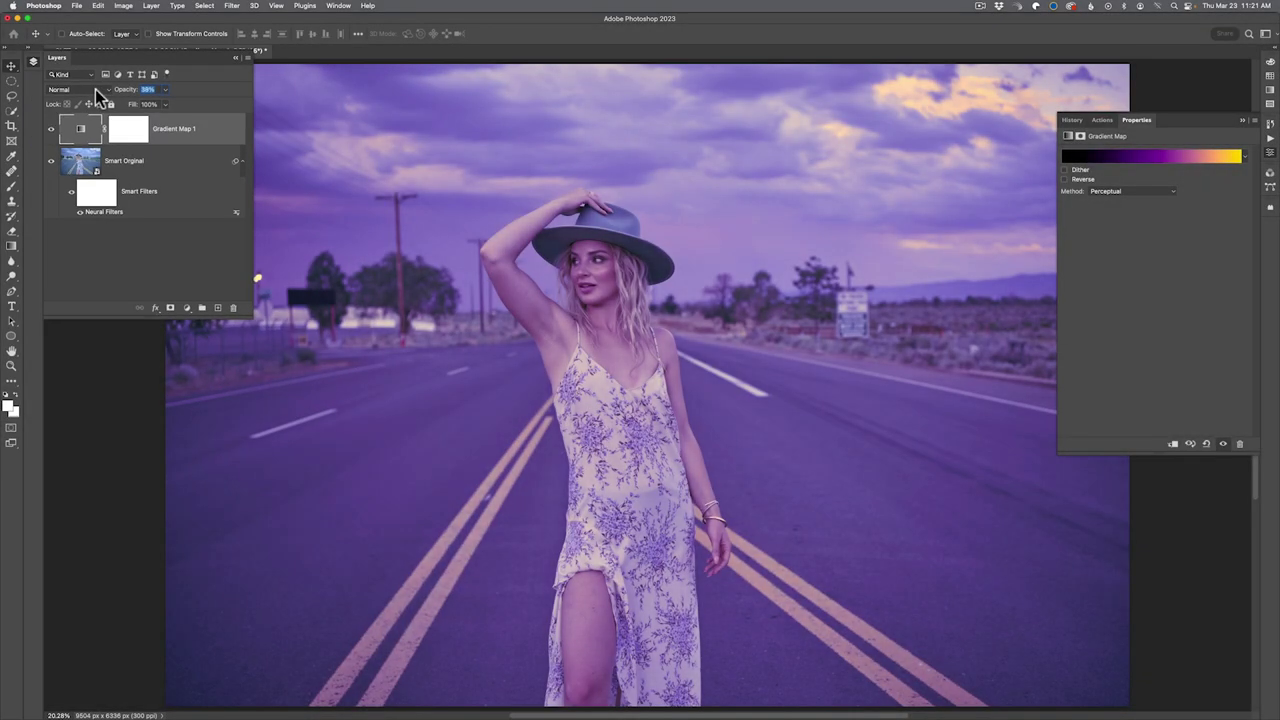
{"action": "key", "text": "Return"}
Switch to Lightroom Classic and slightly raise the Saturation of the Color Grading shadows.
{"action": "key", "text": "super+Tab"}
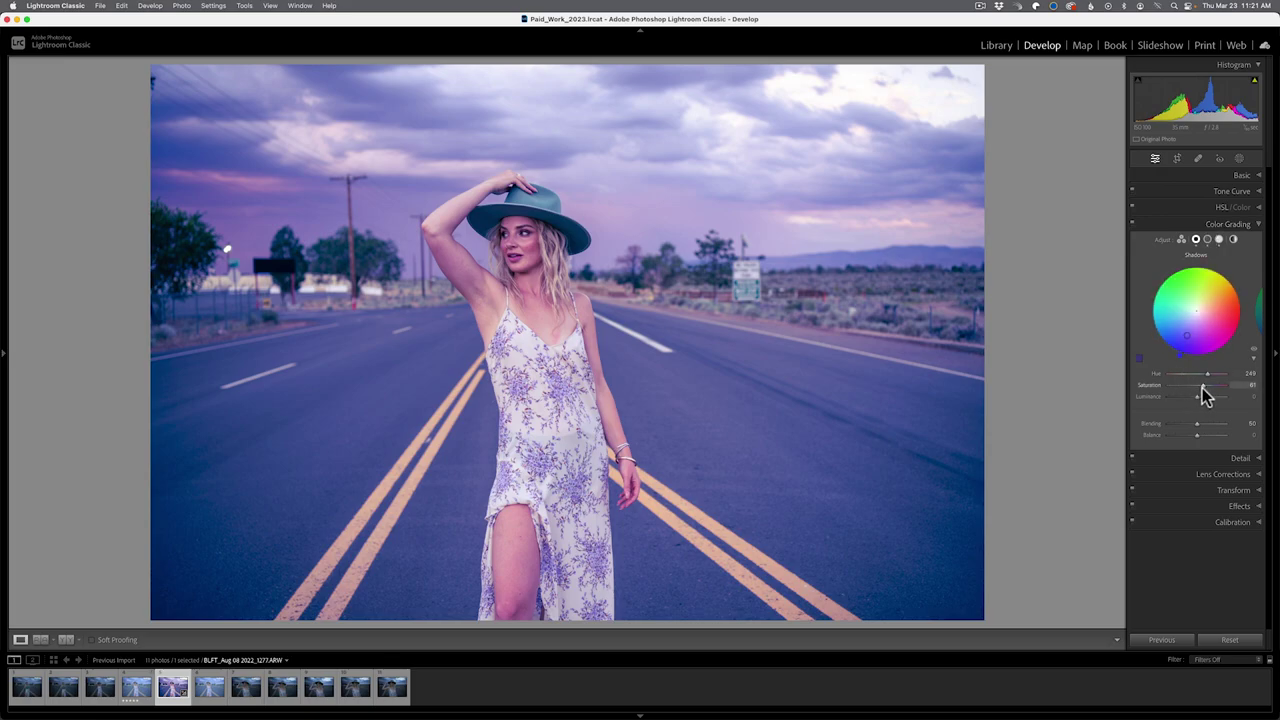
{"action": "mouse_move", "coordinate": [1203, 389]}
{"action": "left_mouse_down"}
{"action": "mouse_move", "coordinate": [1183, 392]}
{"action": "mouse_move", "coordinate": [1206, 389]}
{"action": "left_mouse_up"}
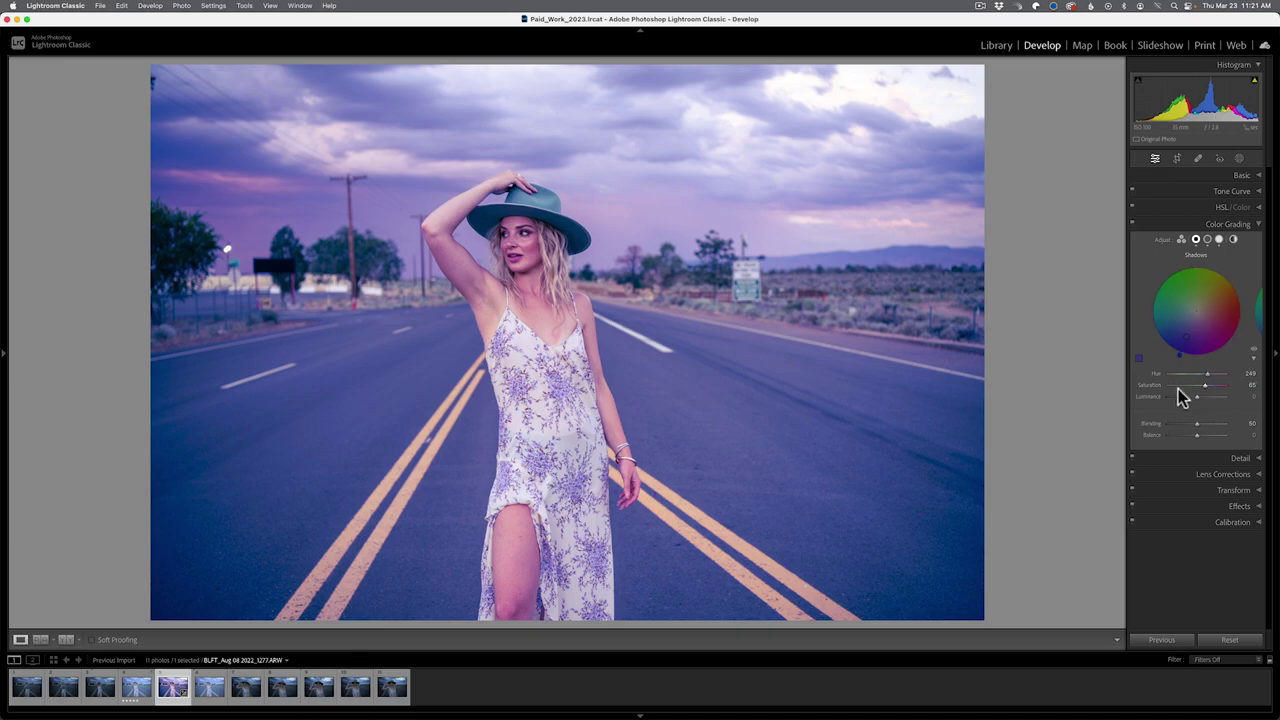
Switch to Capture One, raise the Color Grade layer's opacity, and return to Photoshop.
{"action": "key", "text": "super+Tab"}
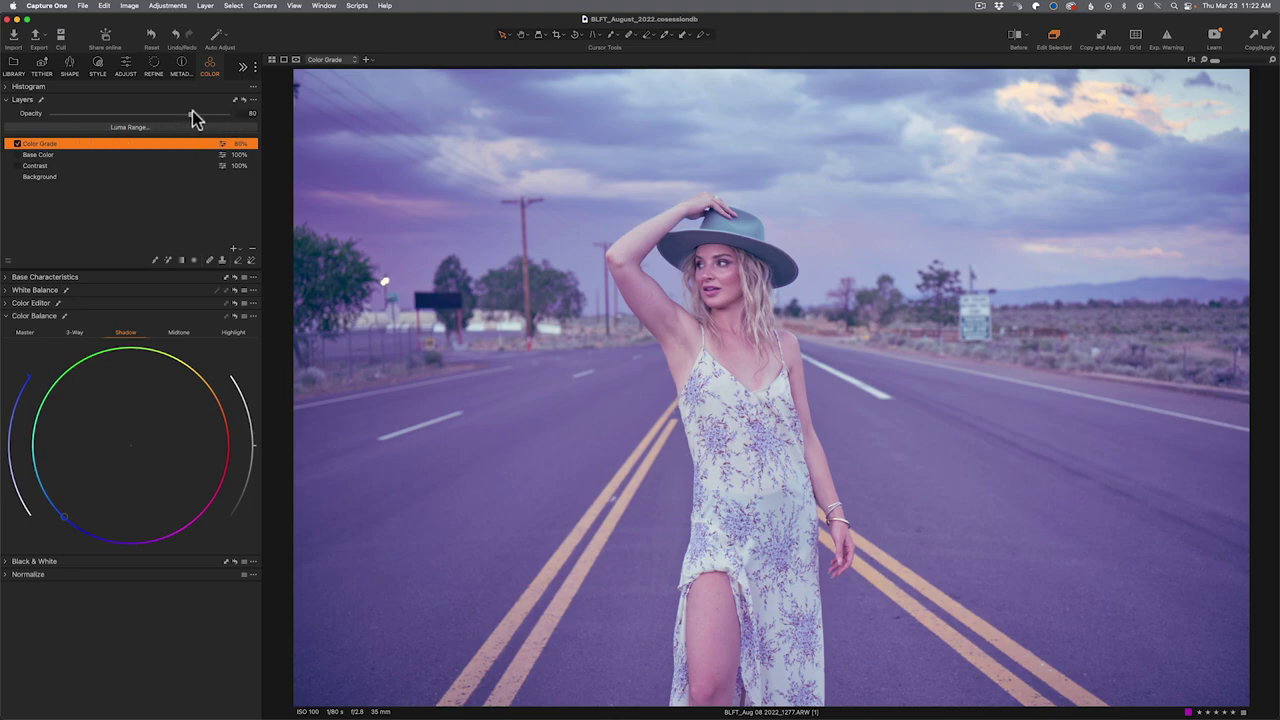
{"action": "left_click_drag", "start_coordinate": [193, 118], "coordinate": [226, 120]}
{"action": "key", "text": "super+Tab"}
{"action": "key", "text": "super+Tab"}
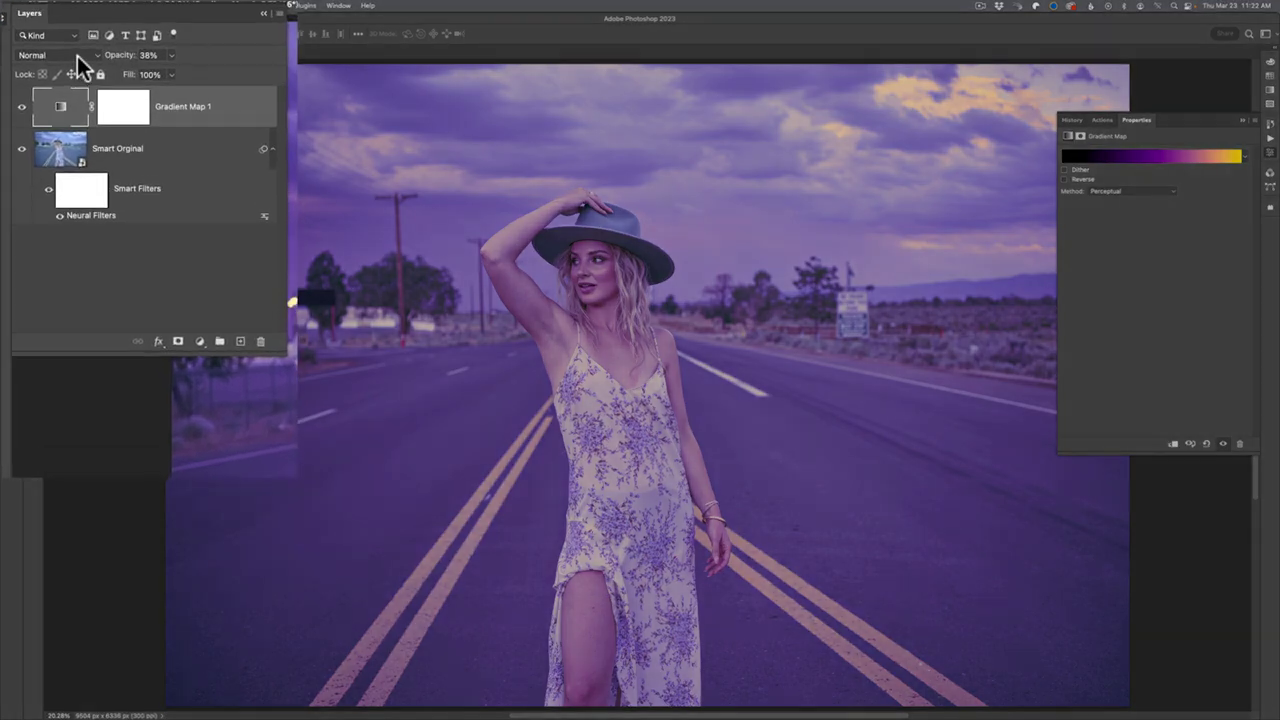
Preview blend modes for the Gradient Map 1 layer, keep Normal, and raise its opacity to 100%.
{"action": "left_click", "coordinate": [70, 89]}
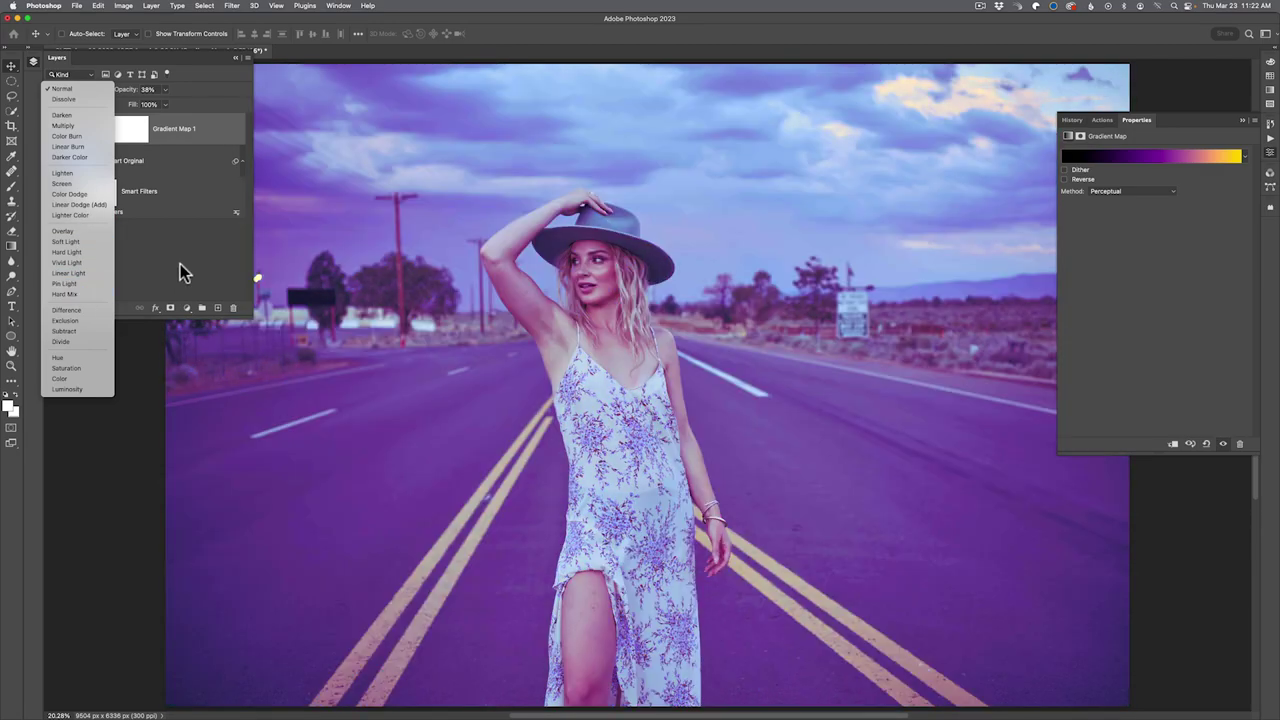
{"action": "left_click", "coordinate": [180, 264]}
{"action": "left_click_drag", "start_coordinate": [130, 90], "coordinate": [195, 90]}
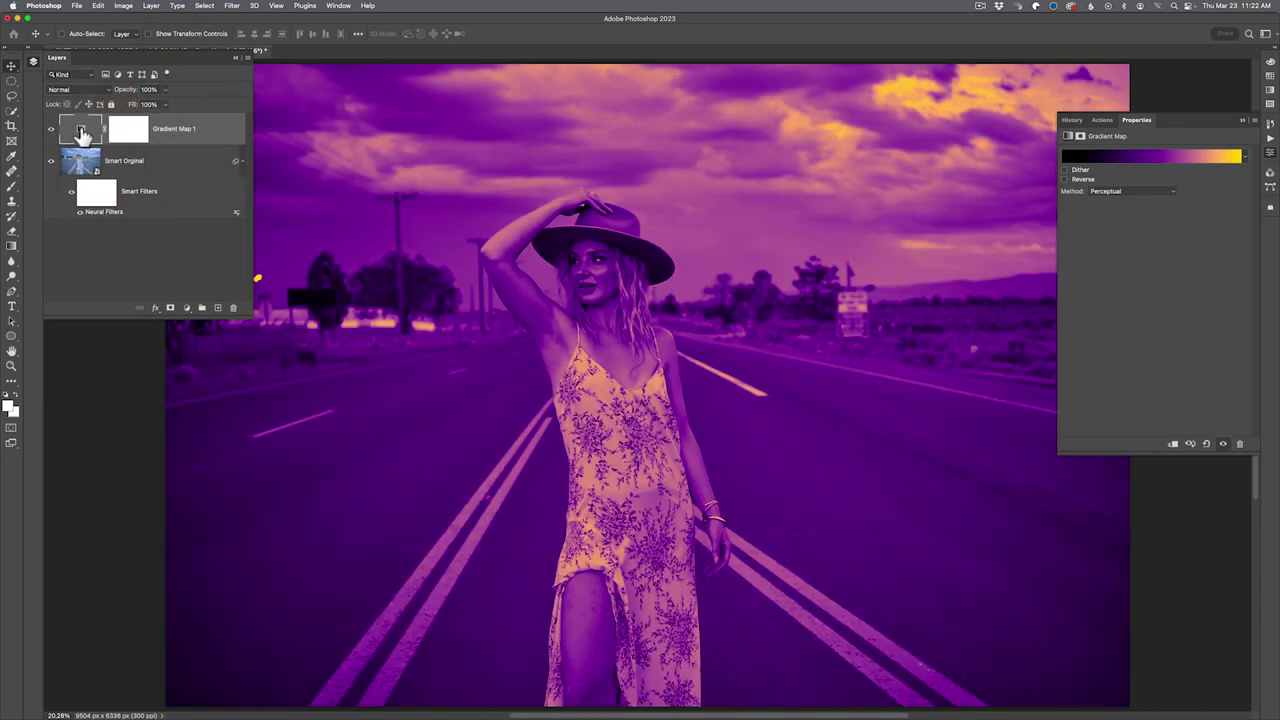
Blend the Gradient Map 1 layer in Soft Light and lower its opacity to 50%.
{"action": "left_click", "coordinate": [71, 88]}
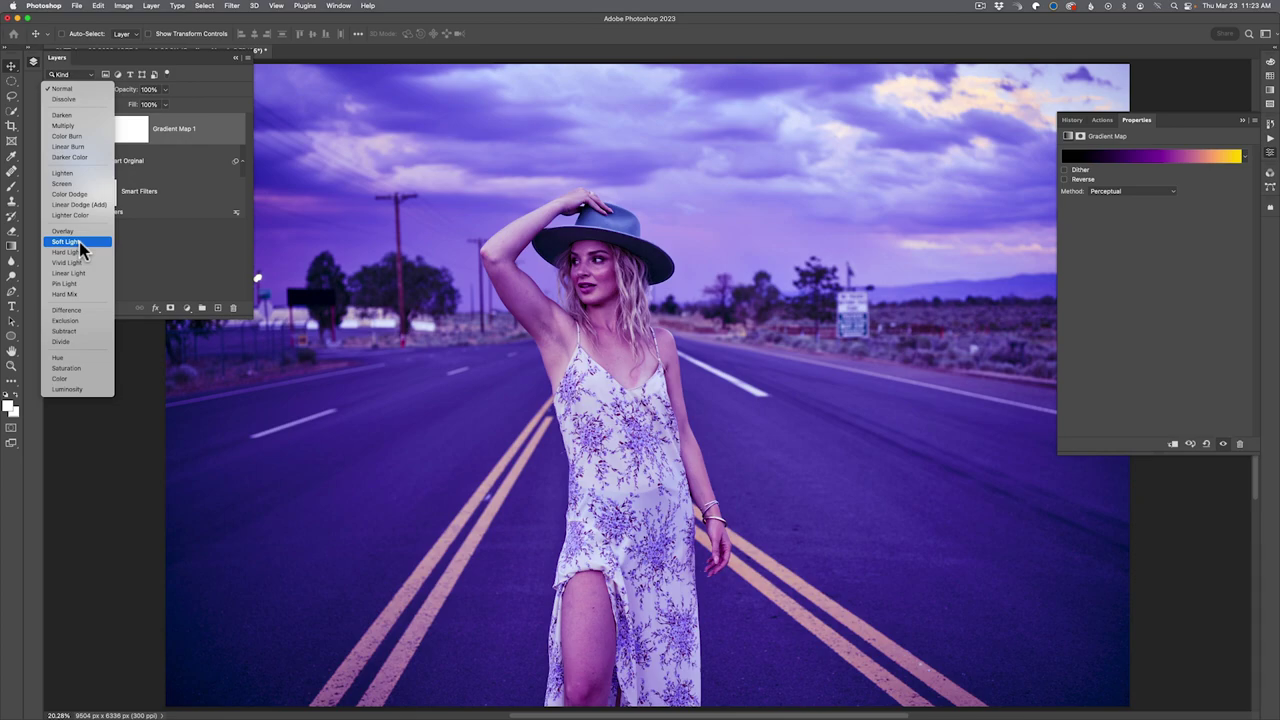
{"action": "left_click", "coordinate": [79, 242]}
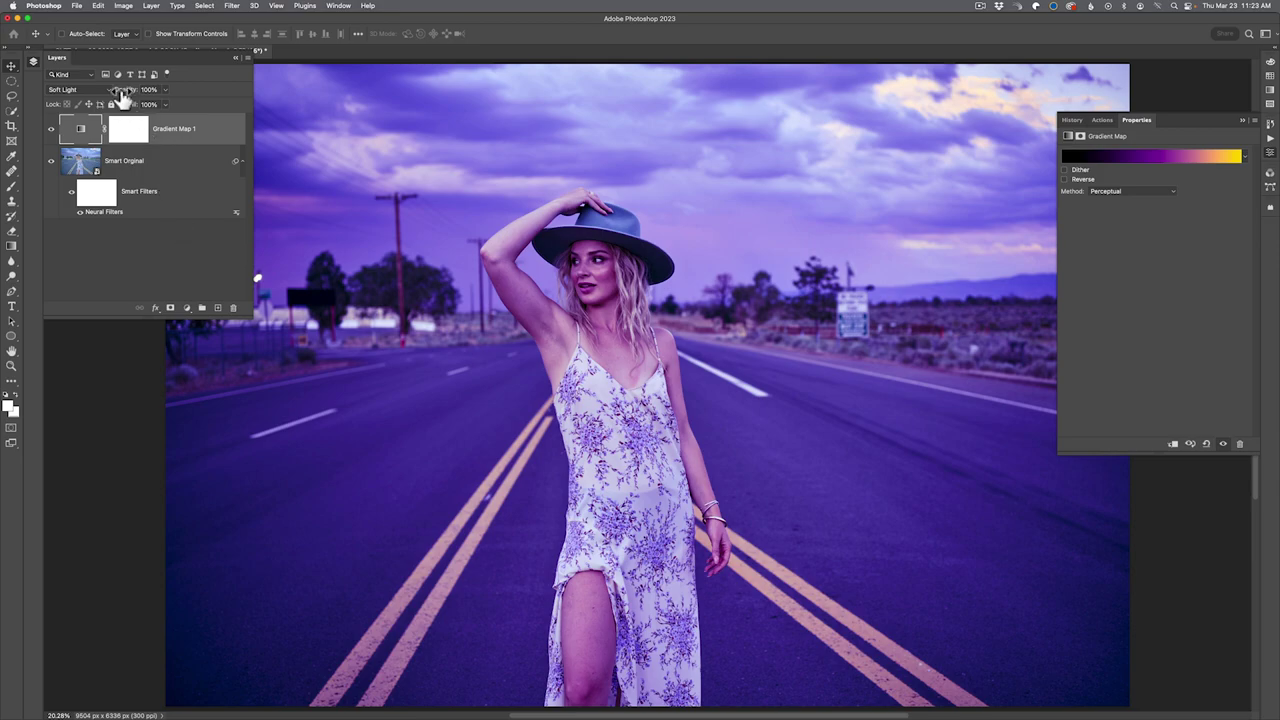
{"action": "left_click_drag", "start_coordinate": [122, 95], "coordinate": [99, 90]}
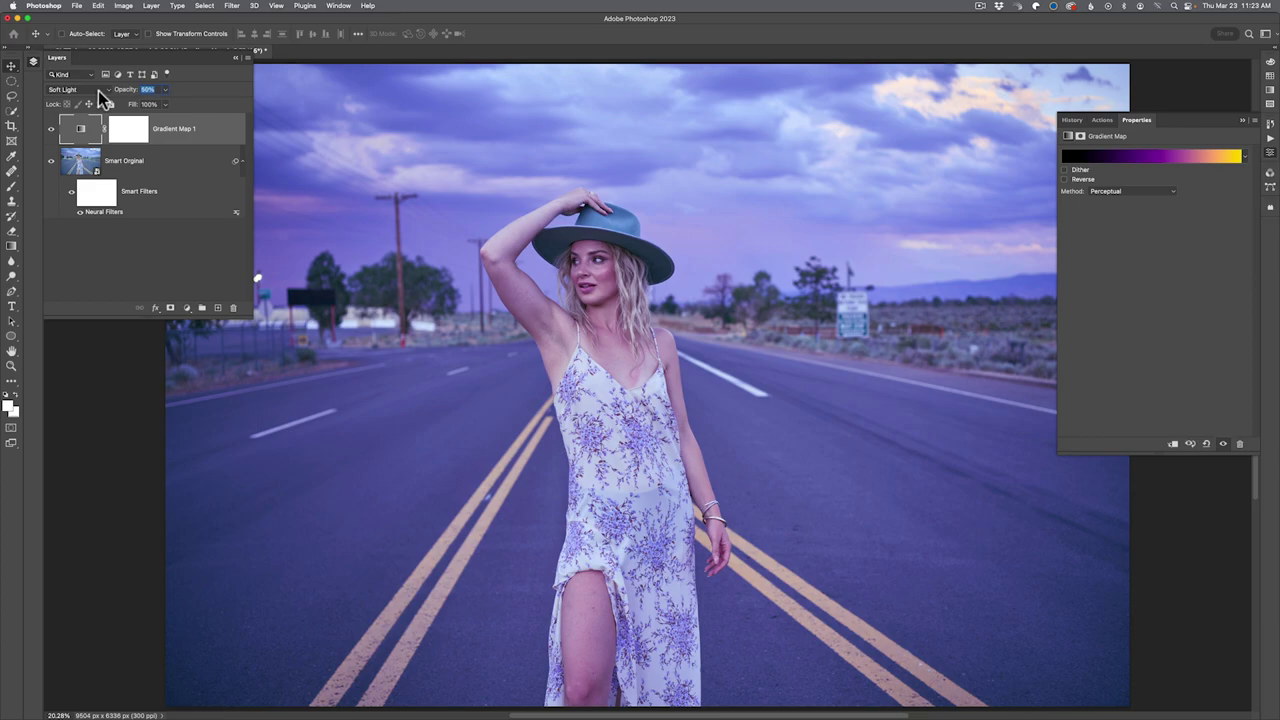
{"action": "left_click_drag", "start_coordinate": [99, 90], "coordinate": [98, 90]}
Toggle the Gradient Map 1 layer's visibility to compare the portrait with and without the color grade.
{"action": "left_click", "coordinate": [51, 129]}
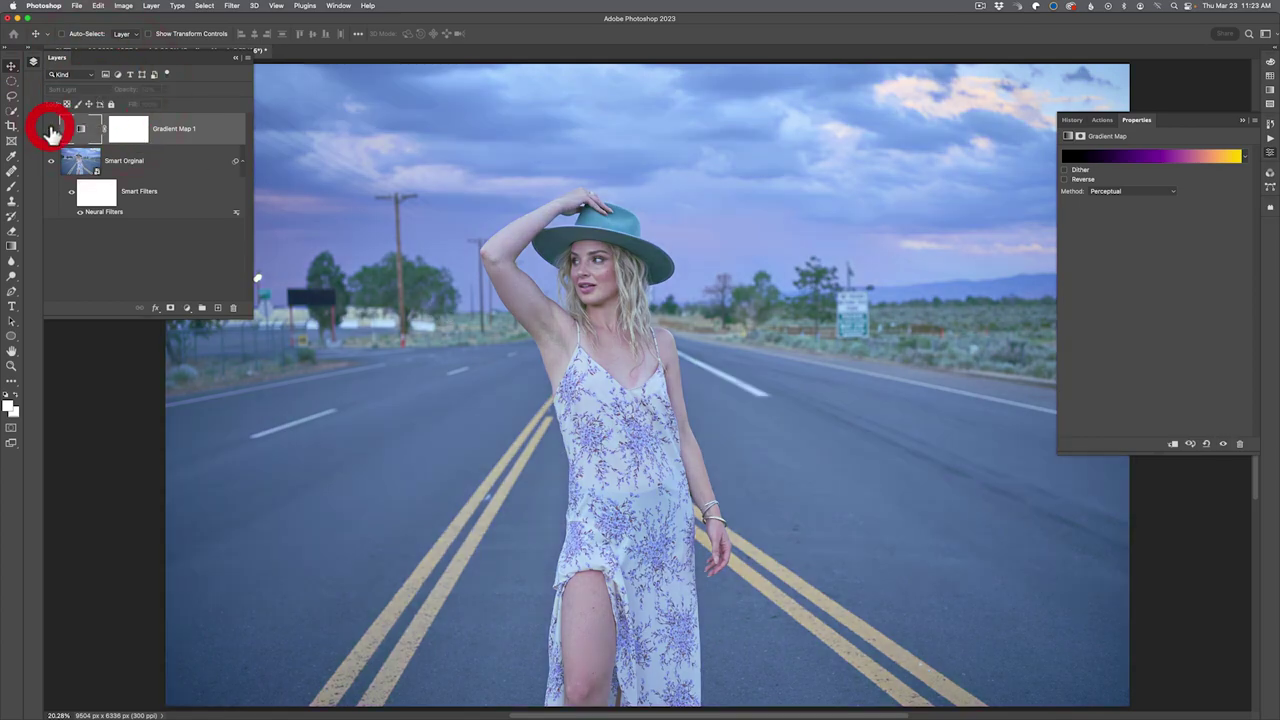
{"action": "left_click", "coordinate": [51, 129]}
{"action": "left_click", "coordinate": [51, 129]}
{"action": "left_click", "coordinate": [51, 129]}
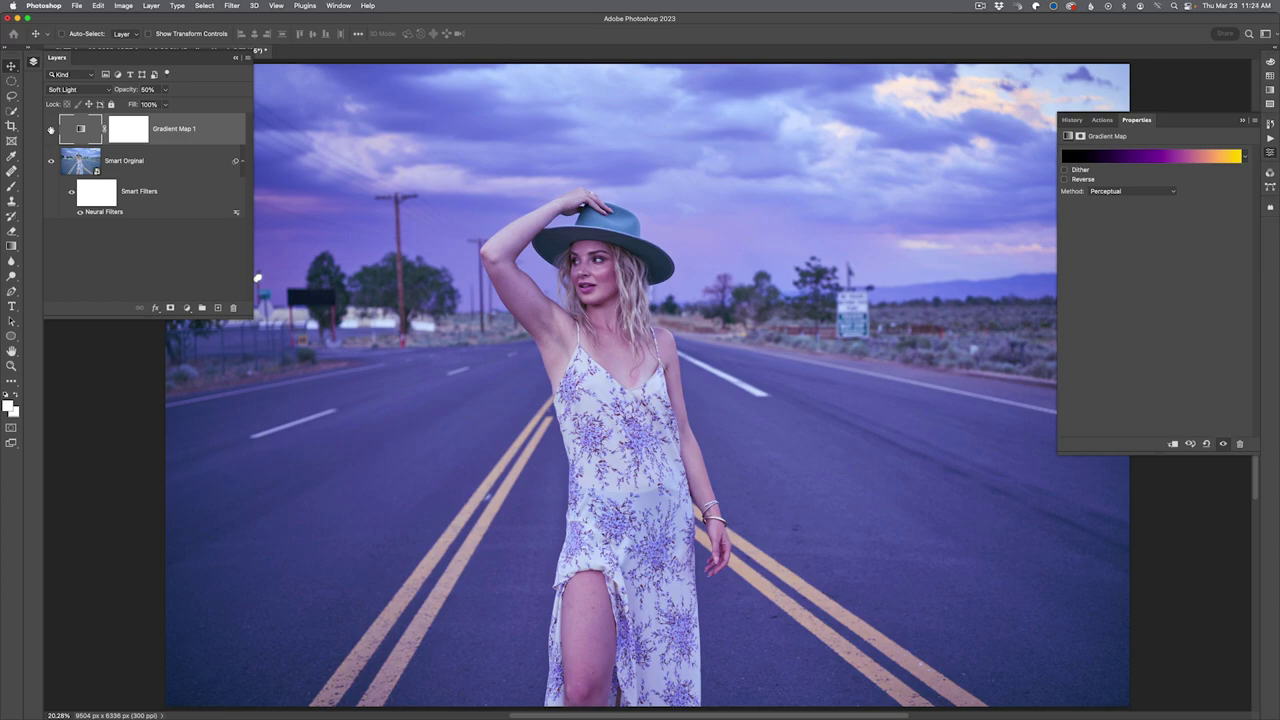
{"action": "left_click", "coordinate": [51, 129]}
Restore the Gradient Map 1 layer's opacity to 100% and its blend mode to Normal.
{"action": "left_click_drag", "start_coordinate": [127, 90], "coordinate": [199, 90]}
{"action": "left_click", "coordinate": [199, 90]}
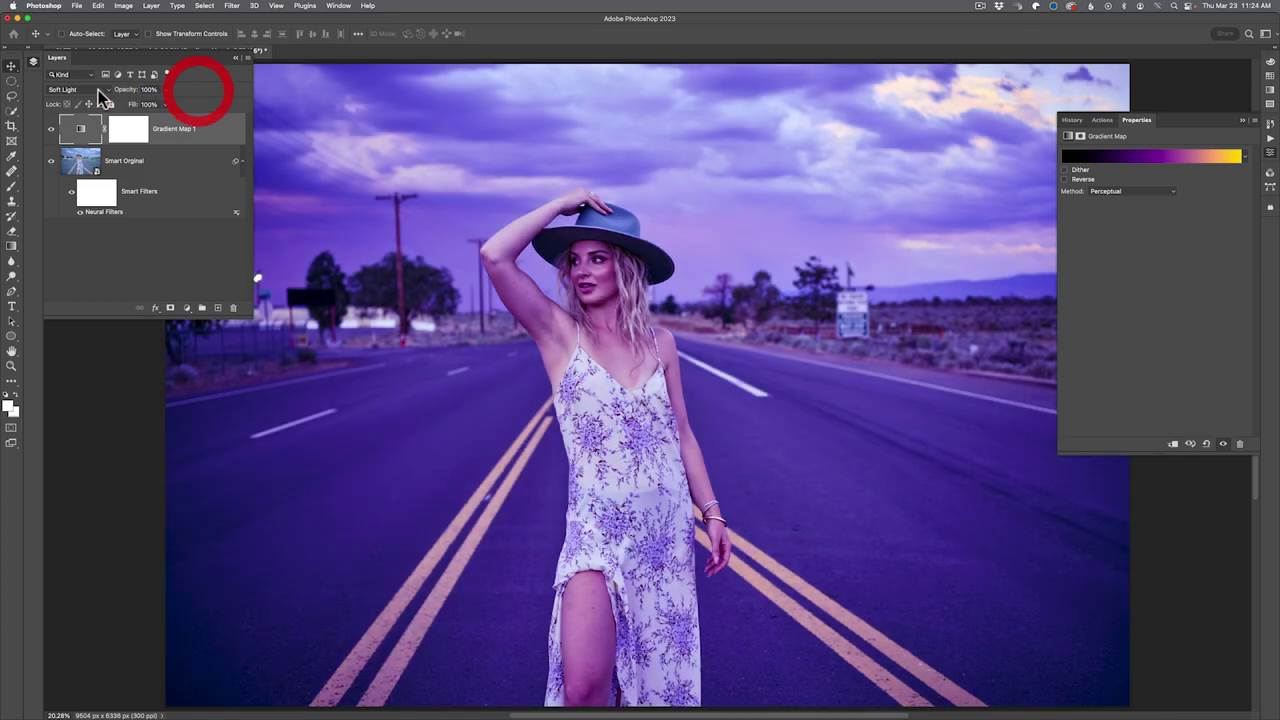
{"action": "left_click", "coordinate": [76, 89]}
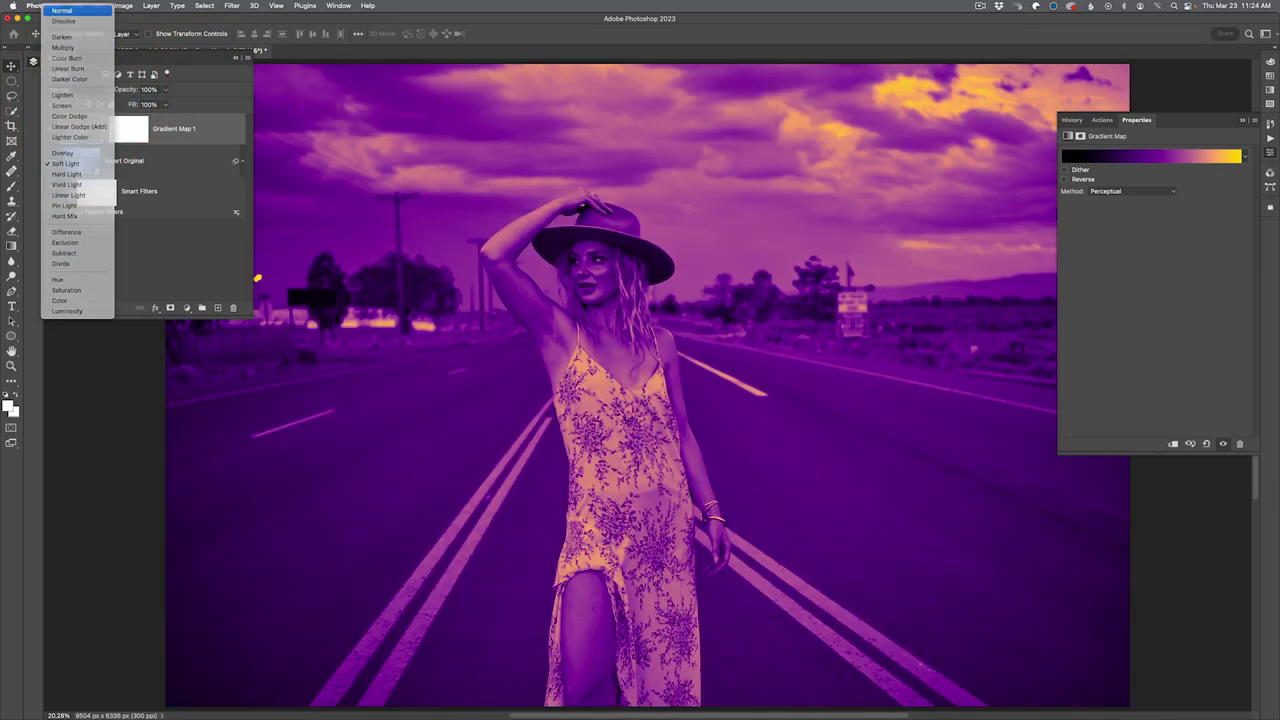
{"action": "left_click", "coordinate": [90, 12]}
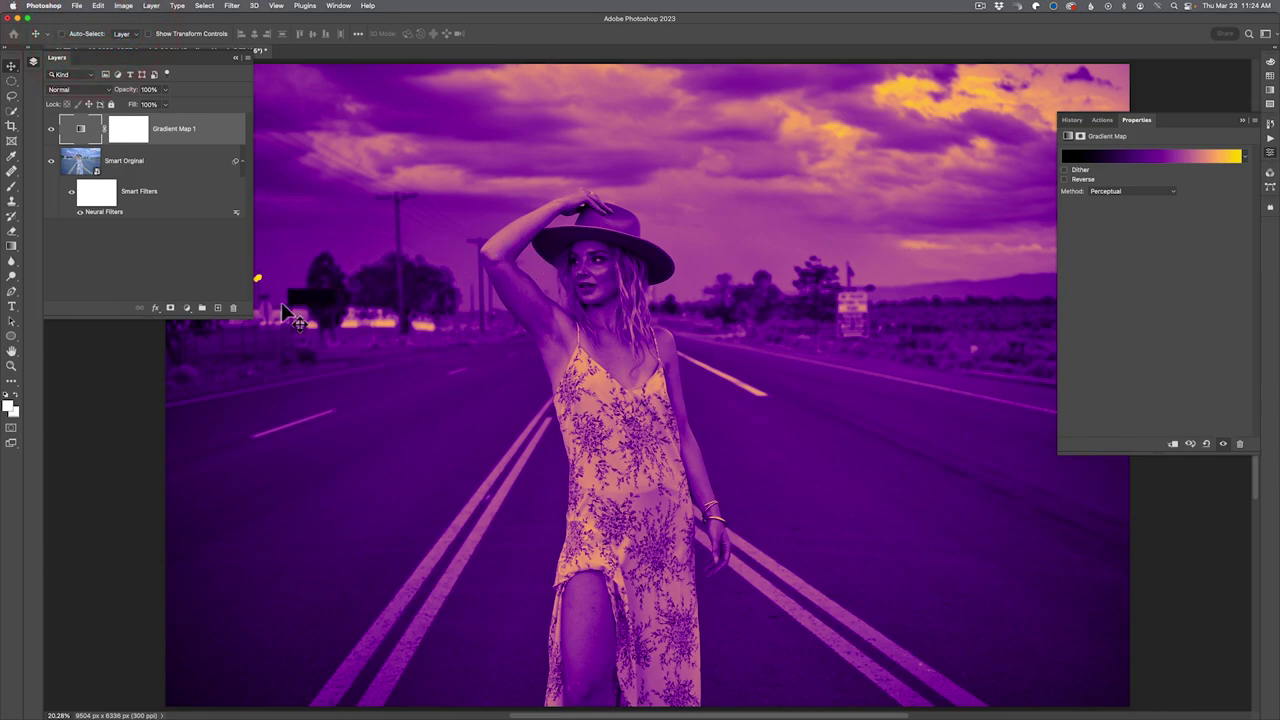
Edit the Gradient Map's gradient and add two color stops at locations 25 and 75.
{"action": "left_click", "coordinate": [1136, 156]}
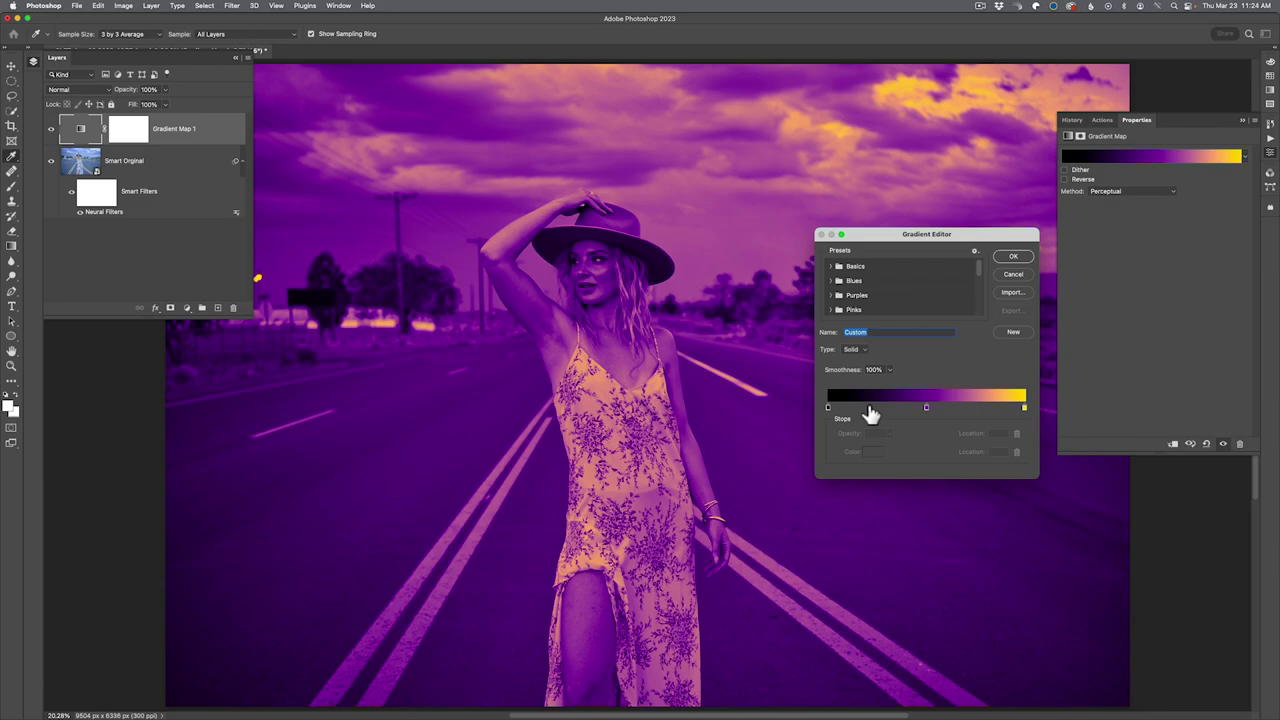
{"action": "left_click", "coordinate": [868, 408]}
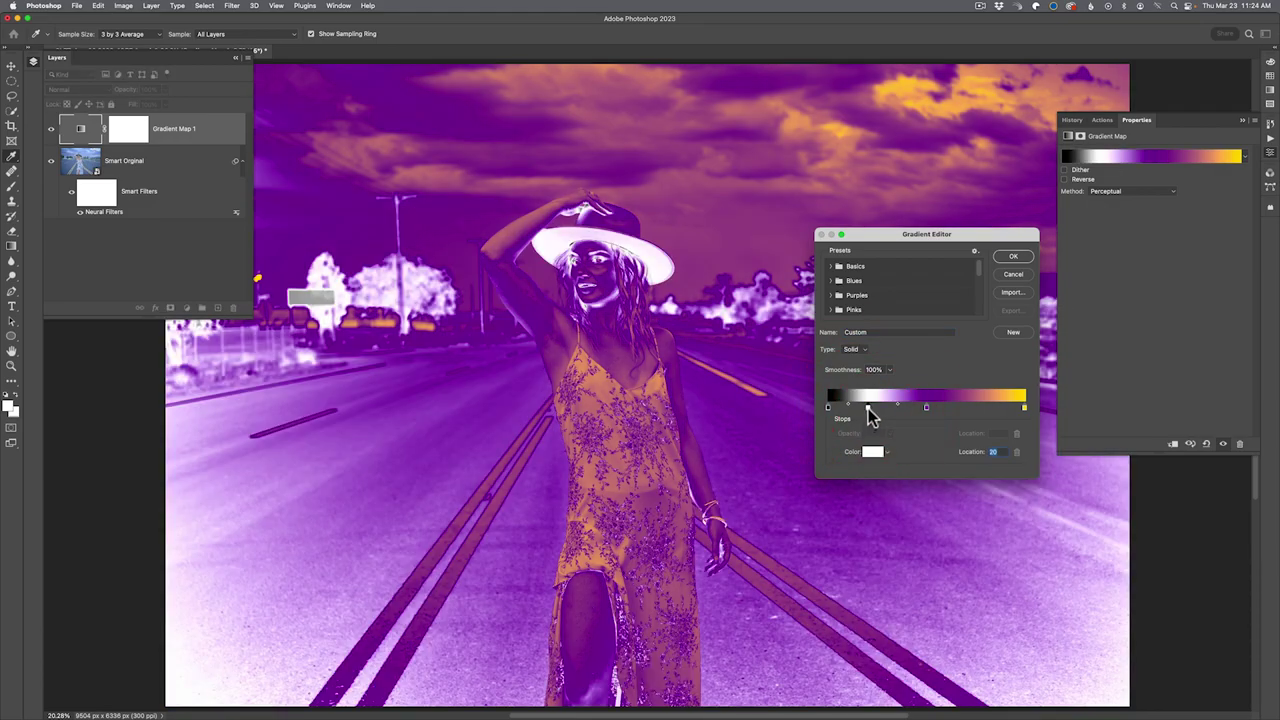
{"action": "type", "text": "25"}
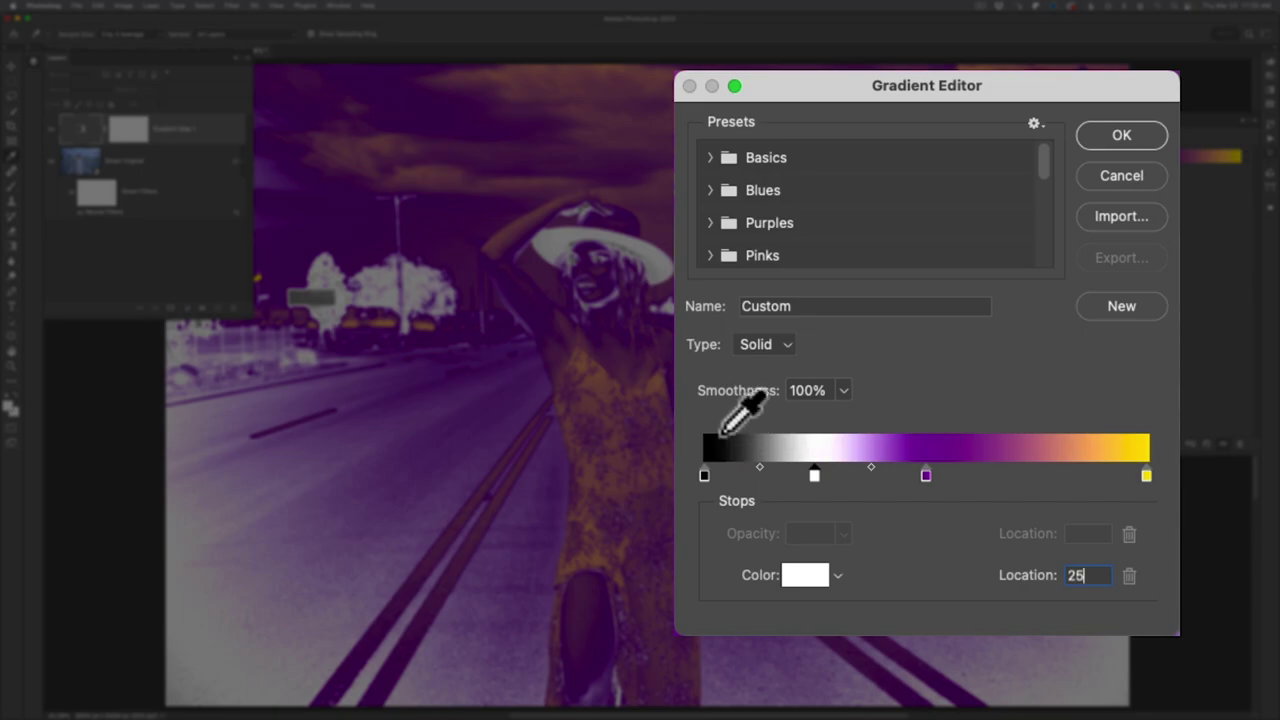
{"action": "left_click", "coordinate": [1047, 477]}
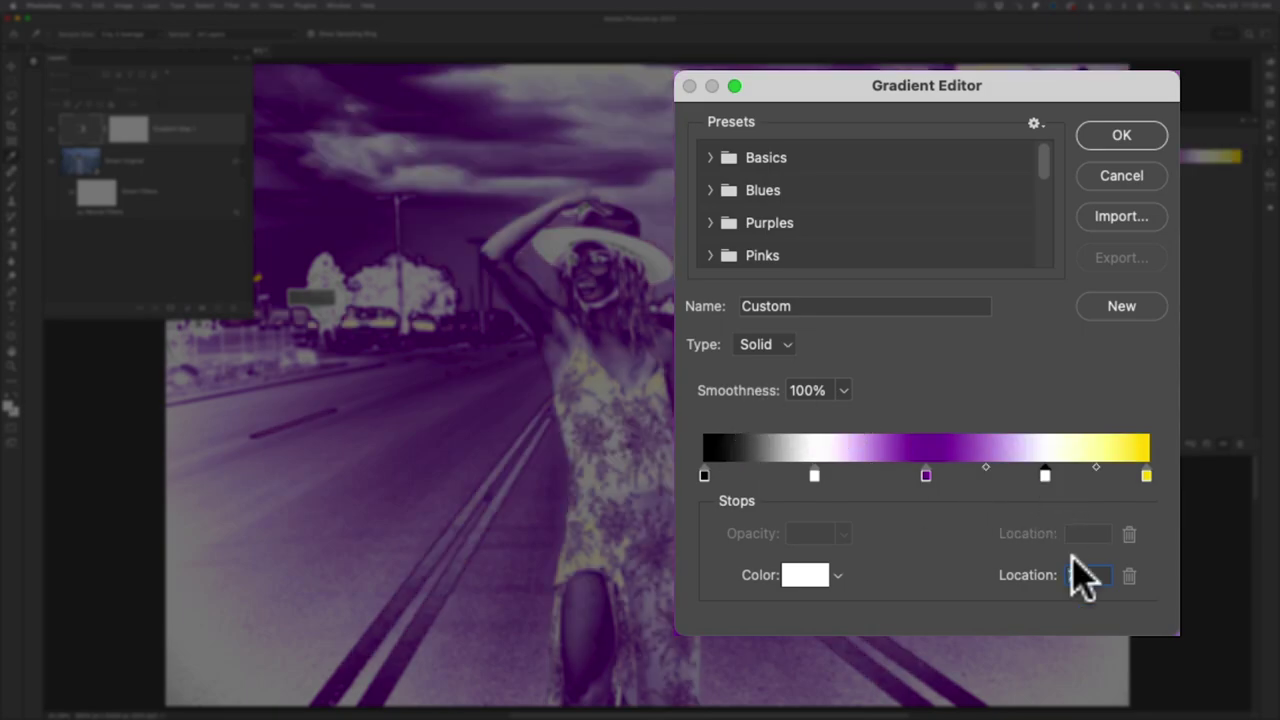
{"action": "type", "text": "75"}
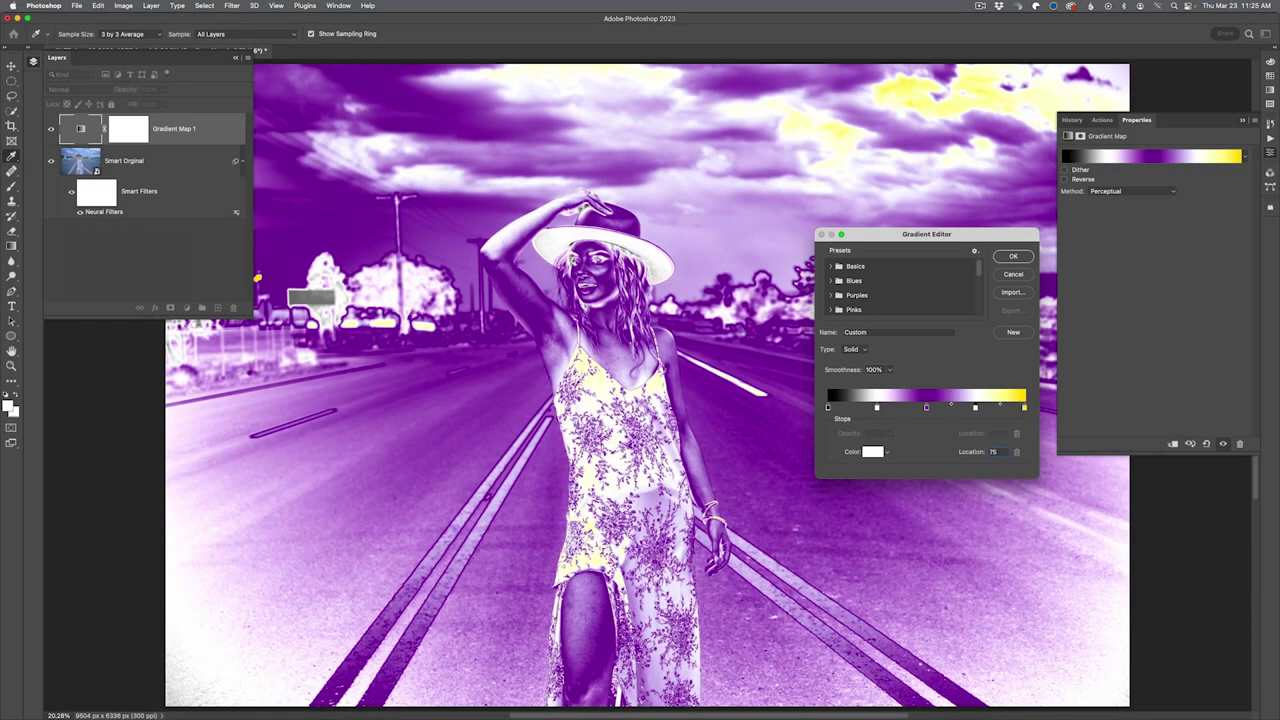
Try removing the gradient's color stop at location 75 and adding it back at the same location.
{"action": "left_click", "coordinate": [975, 406]}
{"action": "left_click_drag", "start_coordinate": [975, 406], "coordinate": [978, 430]}
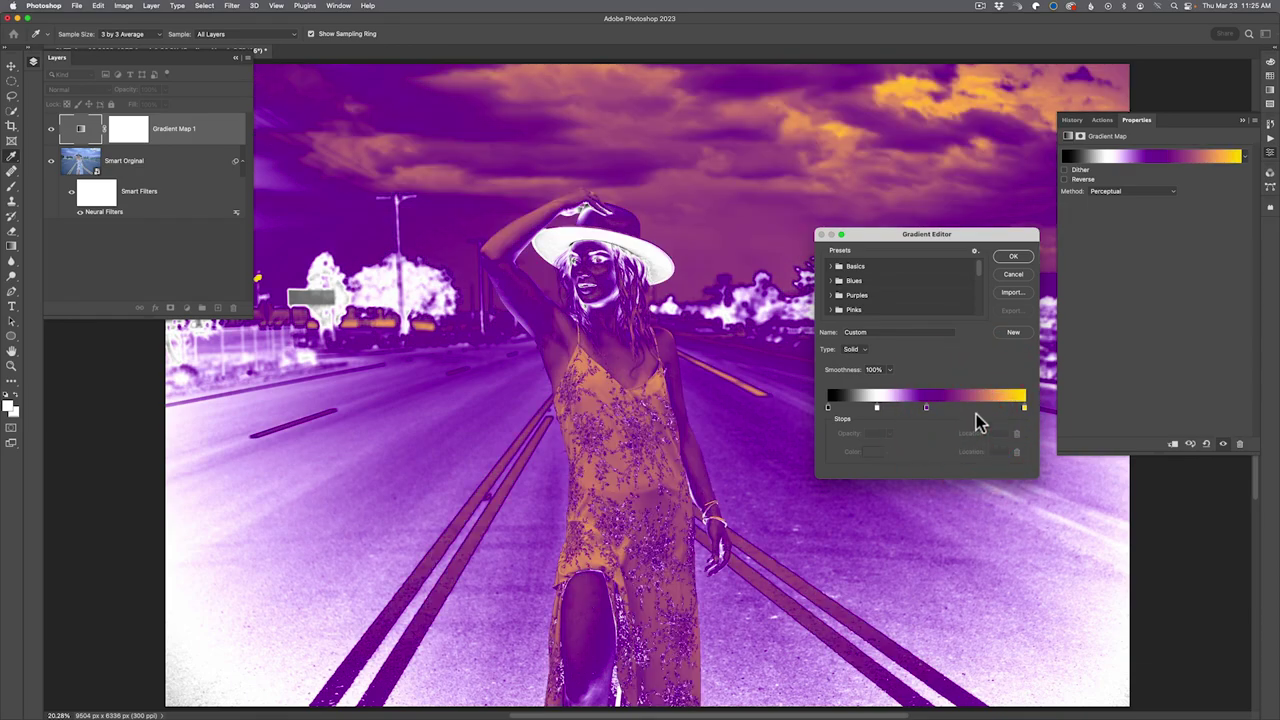
{"action": "left_click", "coordinate": [975, 406]}
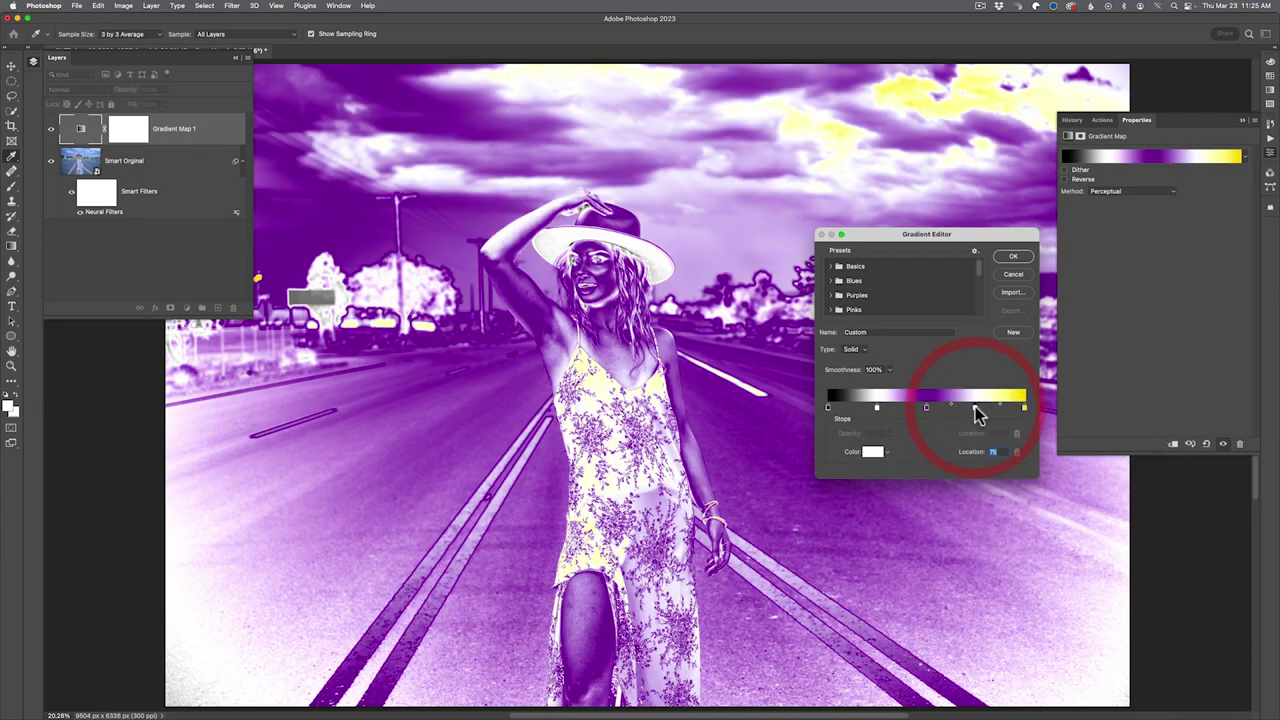
{"action": "left_click_drag", "start_coordinate": [974, 406], "coordinate": [975, 424]}
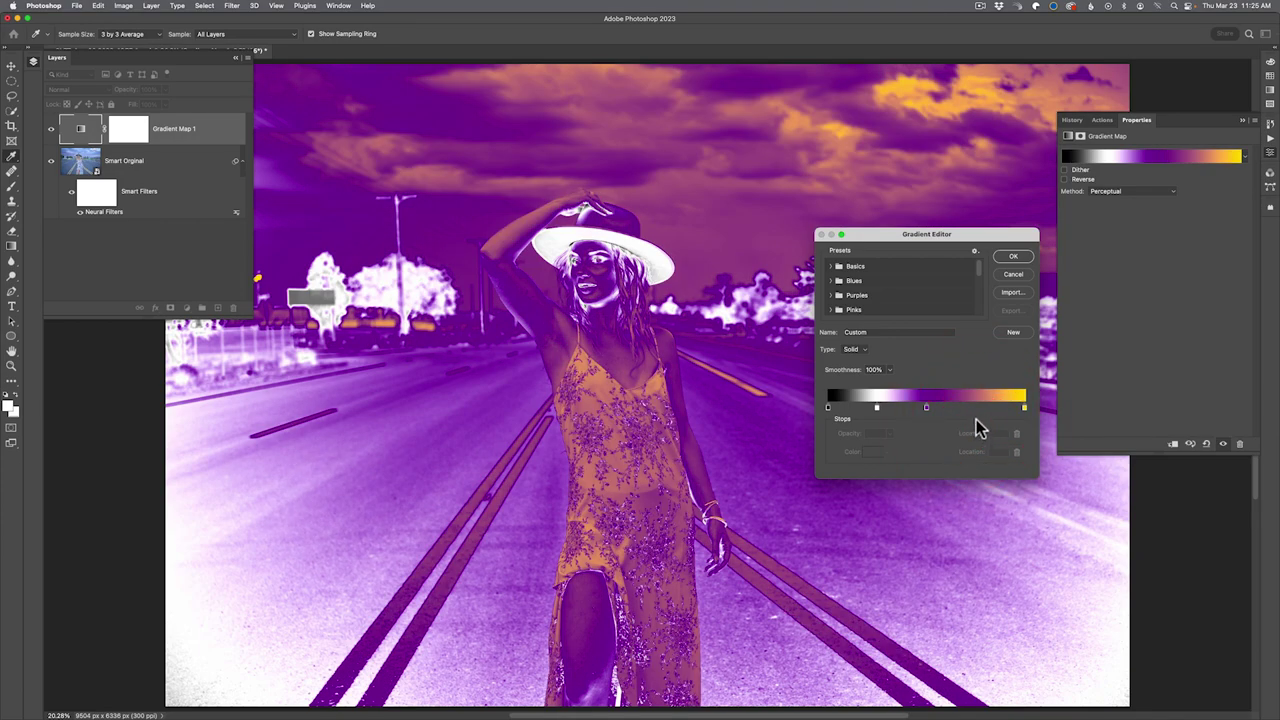
{"action": "left_click", "coordinate": [975, 407]}
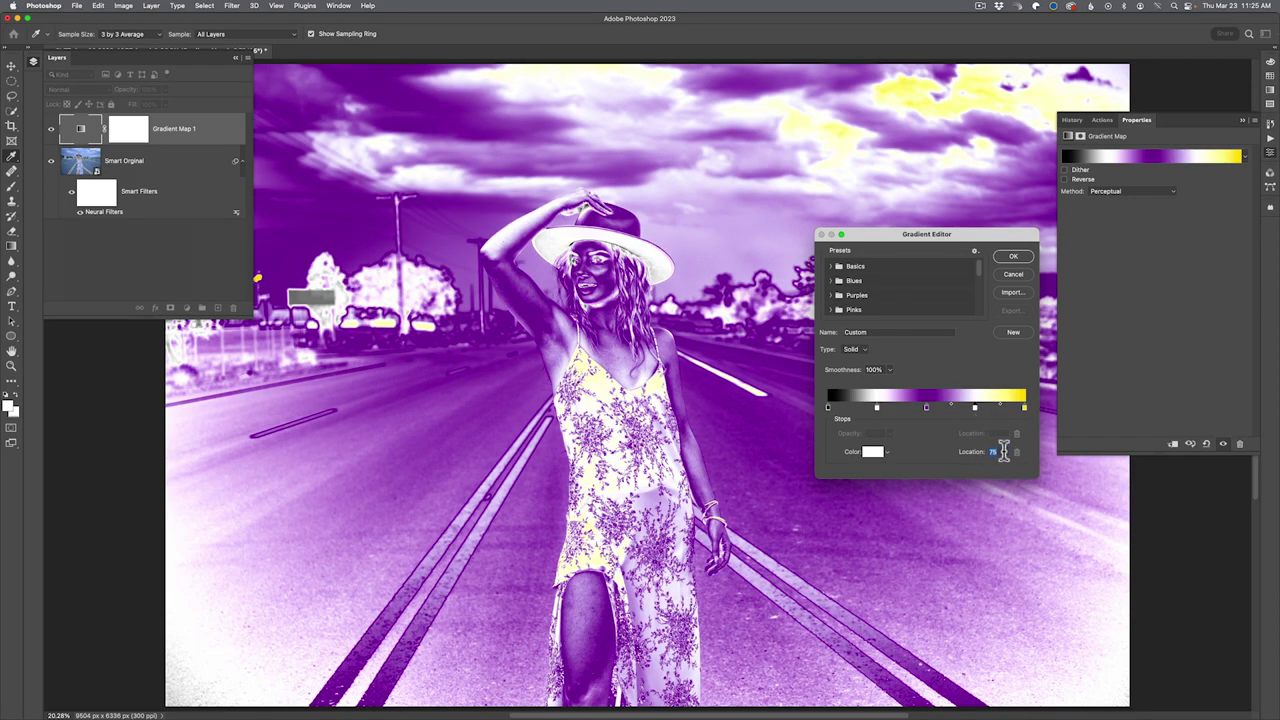
Color the stop at location 25 dark blue with hue 225, saturation 80% and brightness 25%.
{"action": "left_click", "coordinate": [875, 407]}
{"action": "double_click", "coordinate": [875, 407]}
{"action": "left_click_drag", "start_coordinate": [674, 400], "coordinate": [676, 390]}
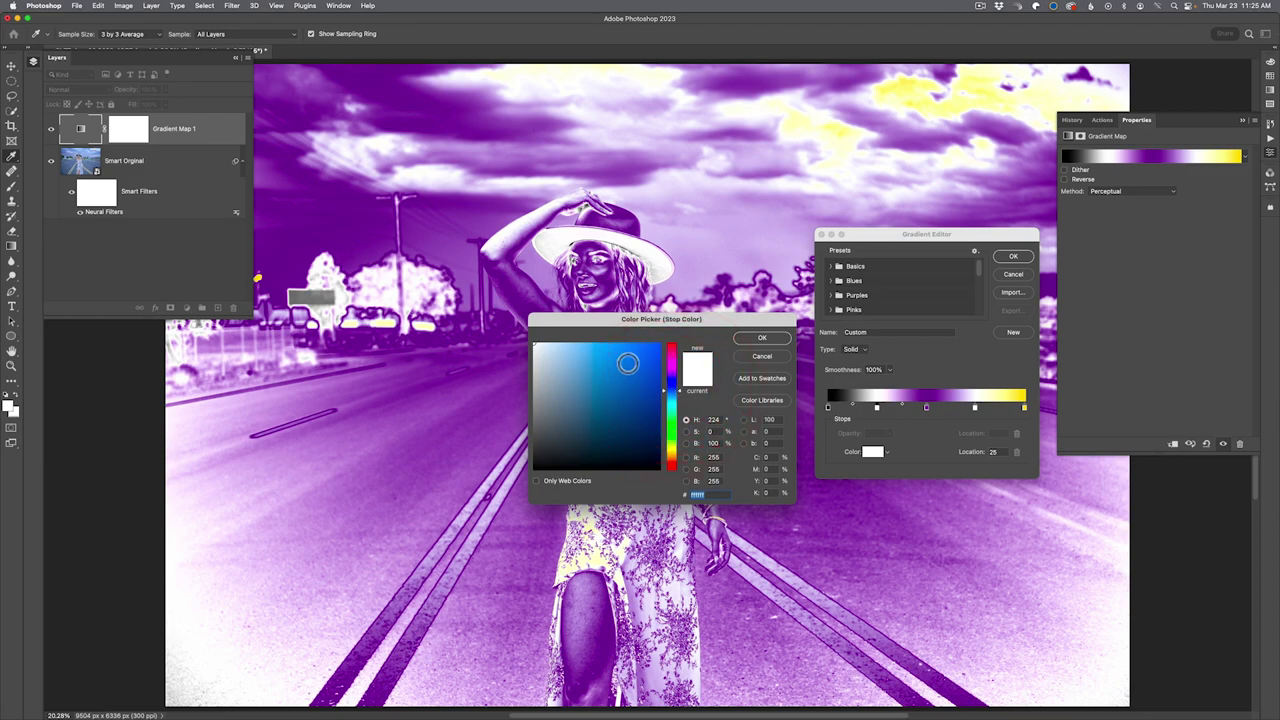
{"action": "left_click", "coordinate": [706, 420]}
{"action": "type", "text": "225"}
{"action": "type", "text": "80"}
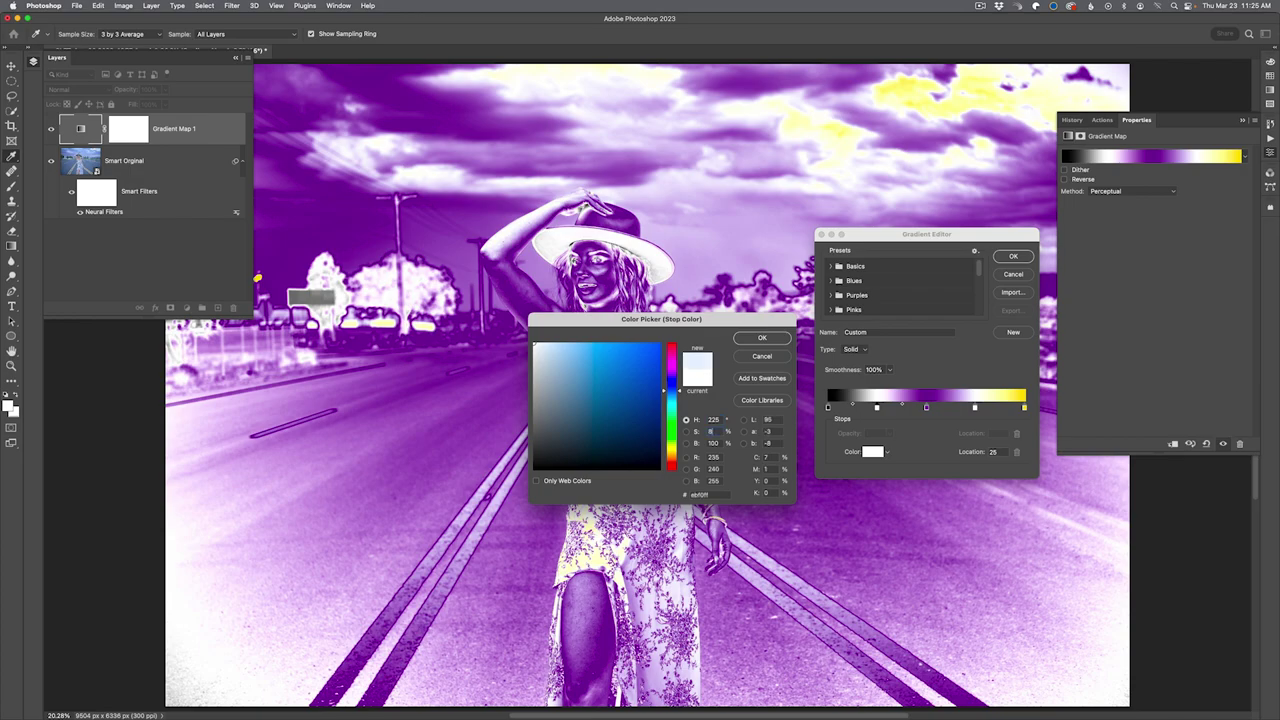
{"action": "key", "text": "Tab"}
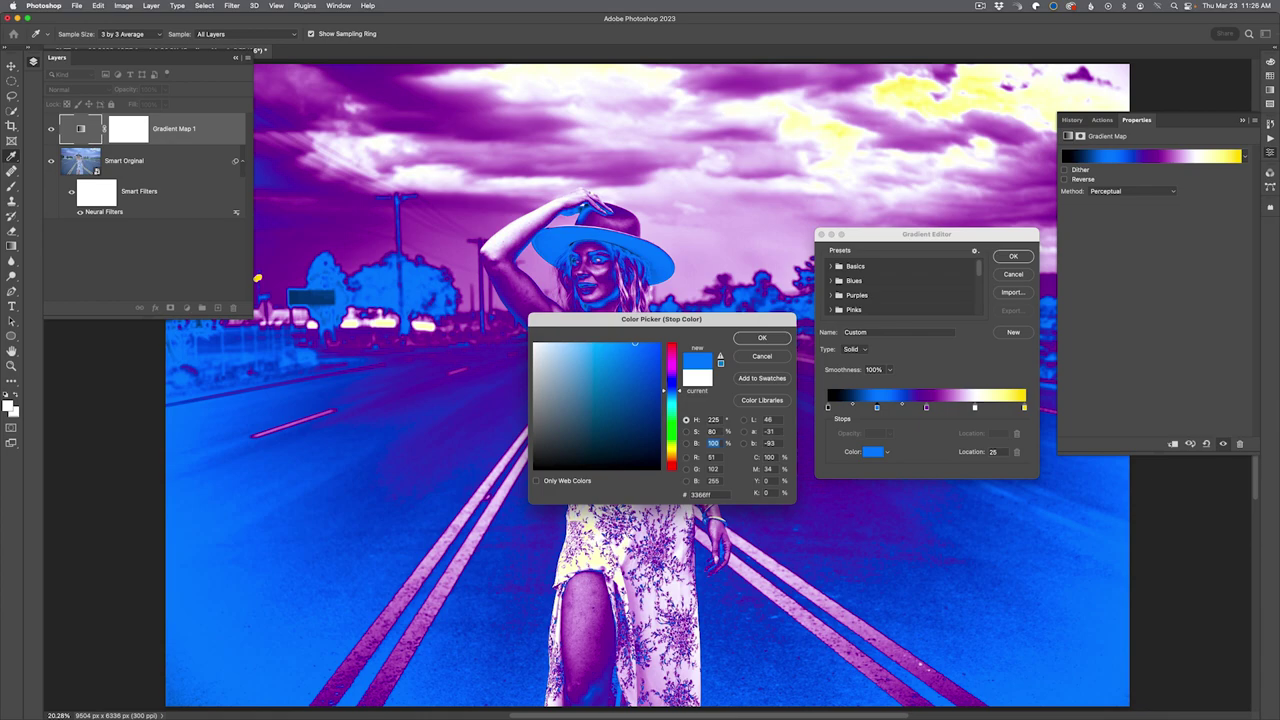
{"action": "type", "text": "25"}
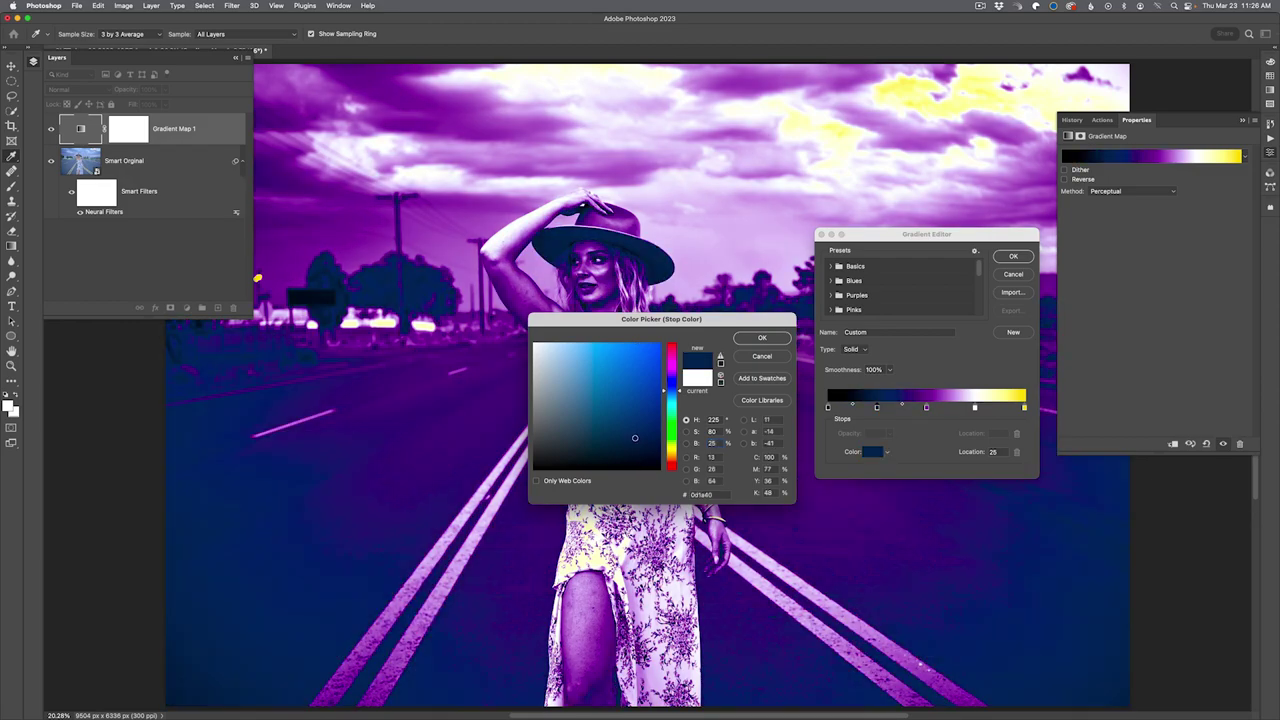
{"action": "left_click", "coordinate": [780, 341]}
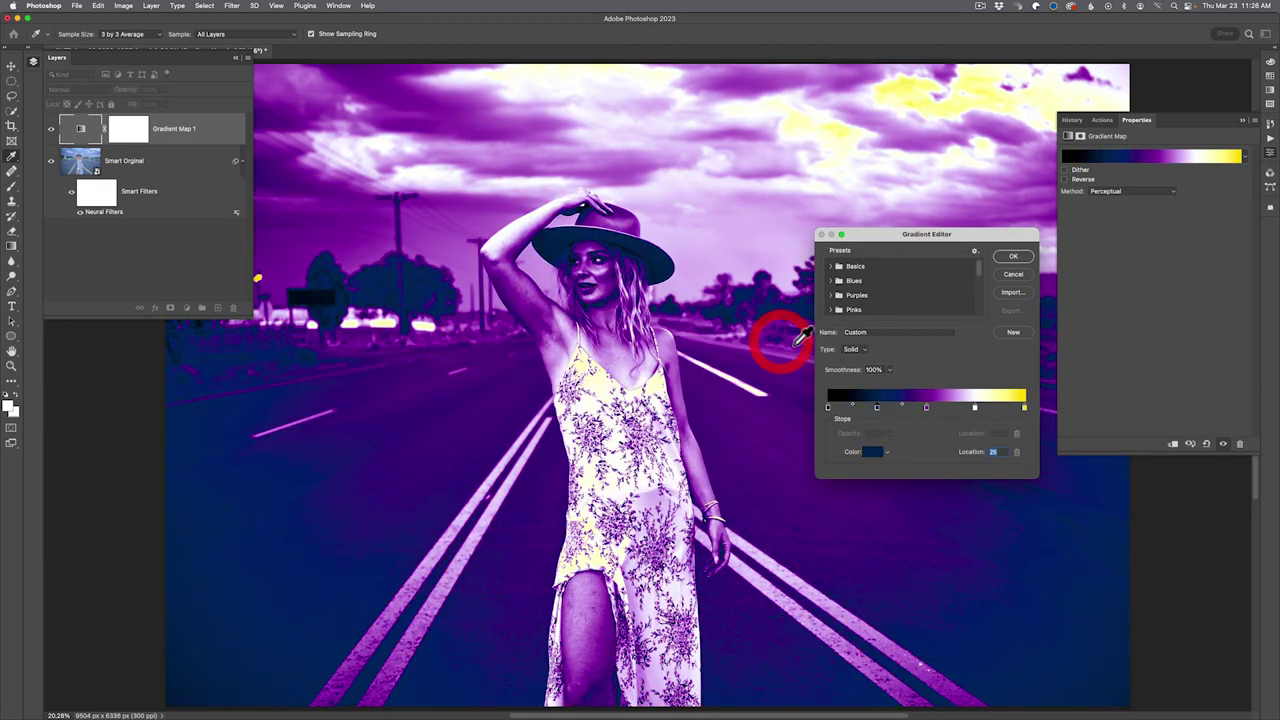
Color the stop at location 75 orange with hue 40, saturation 80% and brightness 75%.
{"action": "double_click", "coordinate": [974, 407]}
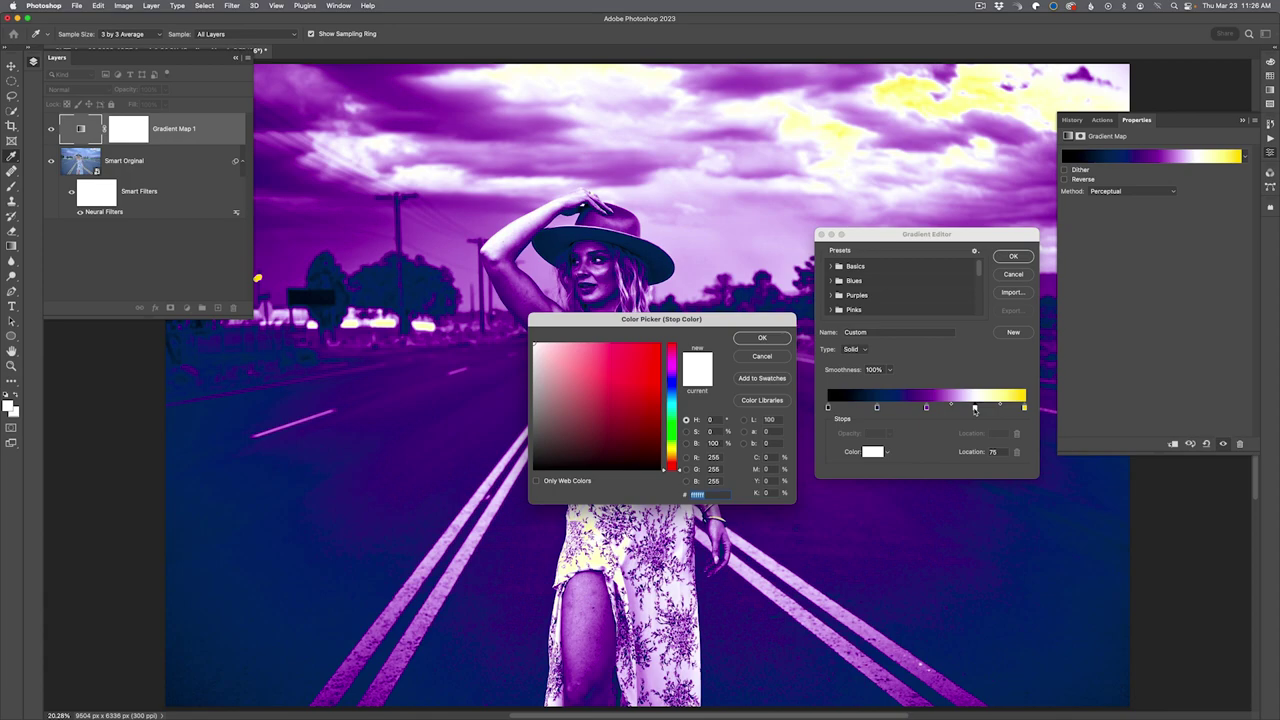
{"action": "left_click", "coordinate": [705, 419]}
{"action": "type", "text": "4080"}
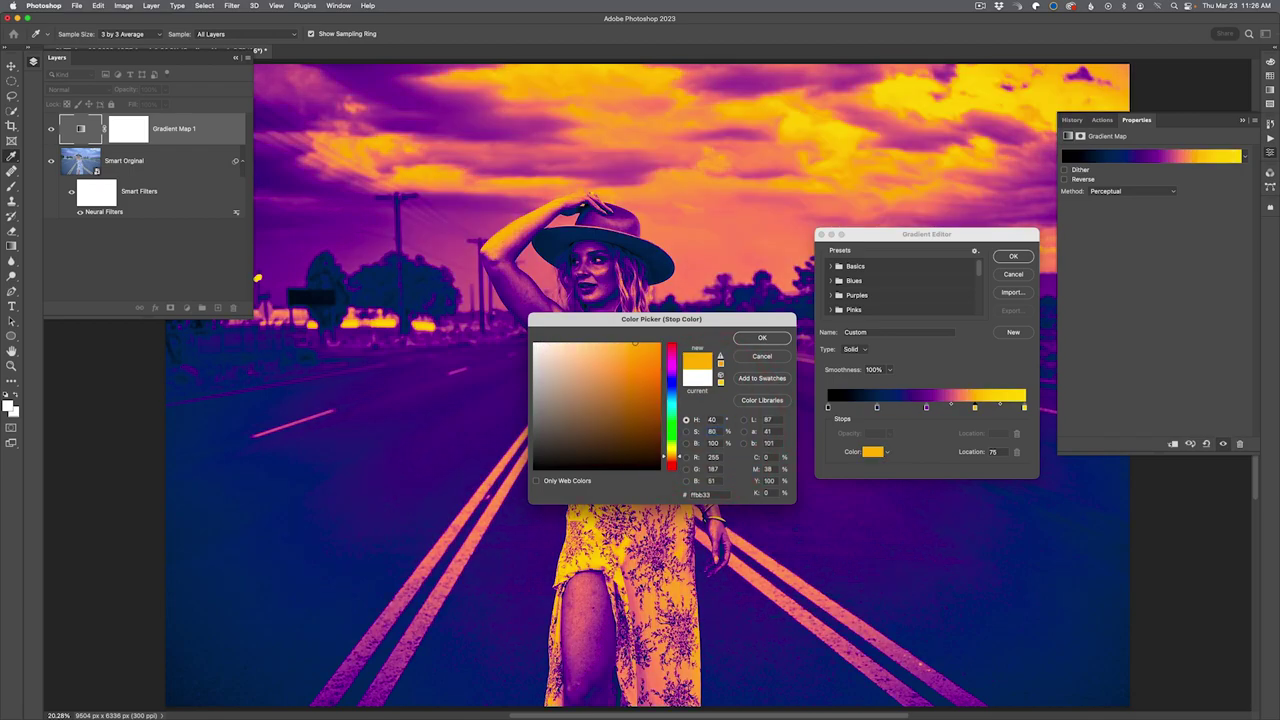
{"action": "key", "text": "Tab"}
{"action": "type", "text": "75"}
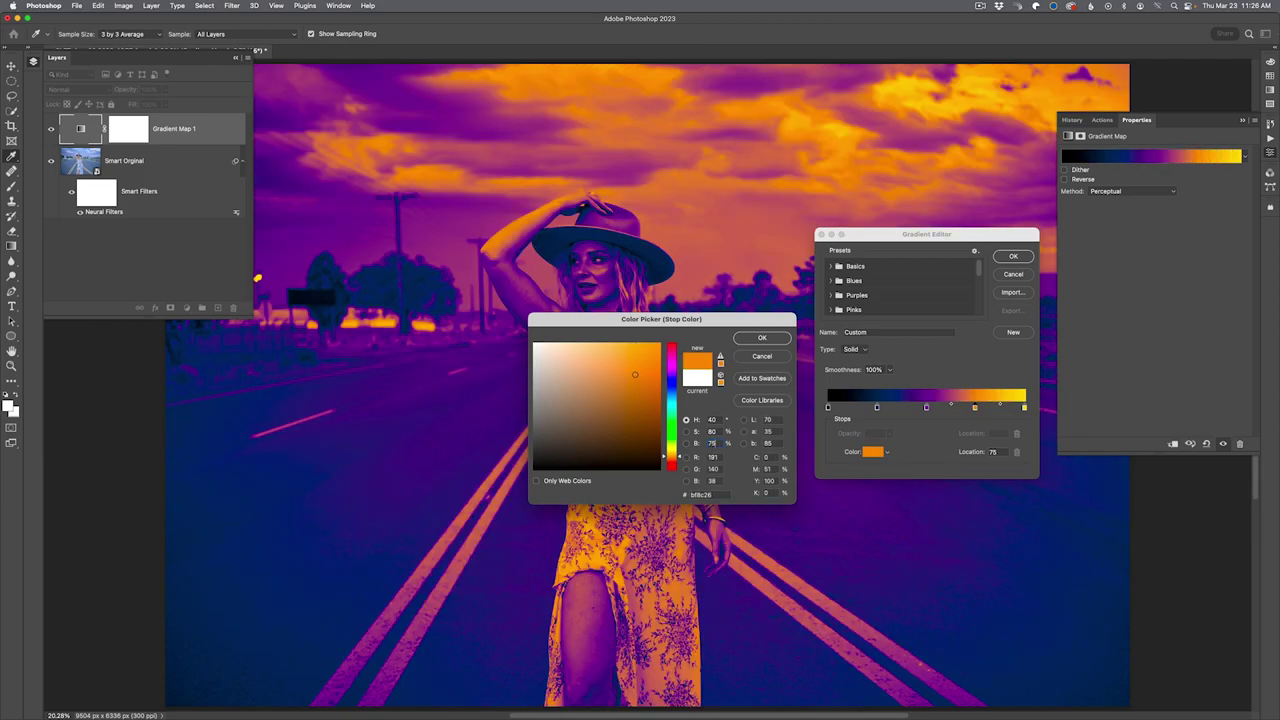
{"action": "left_click", "coordinate": [748, 339]}
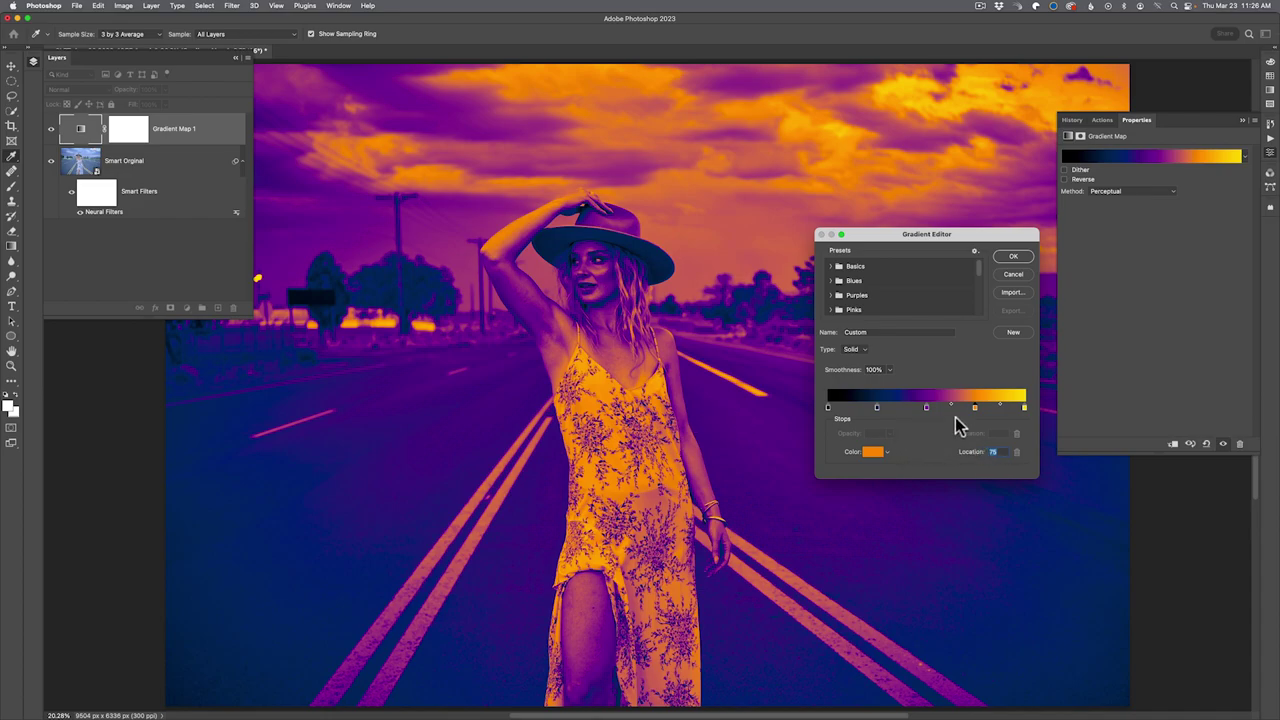
Change the black stop at location 0 to near-black blue with hue 230, saturation 80% and brightness 7%.
{"action": "double_click", "coordinate": [828, 406]}
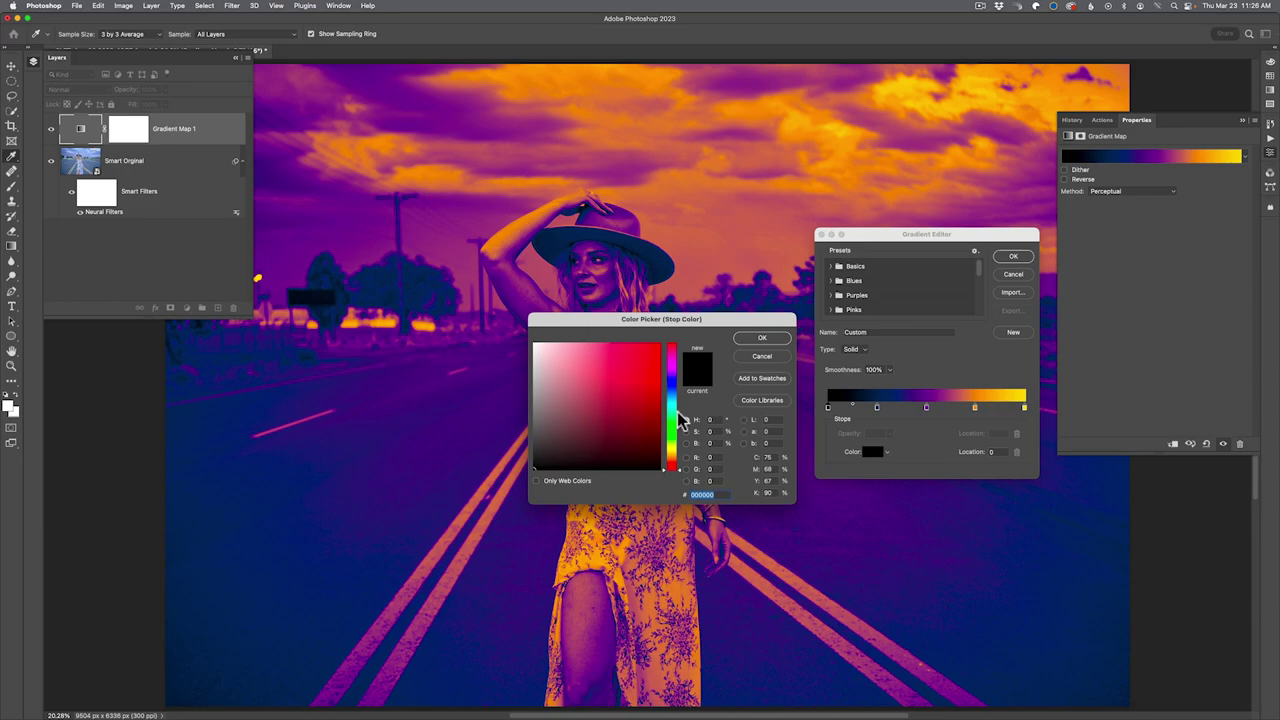
{"action": "left_click", "coordinate": [534, 467]}
{"action": "left_click_drag", "start_coordinate": [531, 466], "coordinate": [532, 463]}
{"action": "left_click", "coordinate": [532, 468]}
{"action": "left_click", "coordinate": [533, 467]}
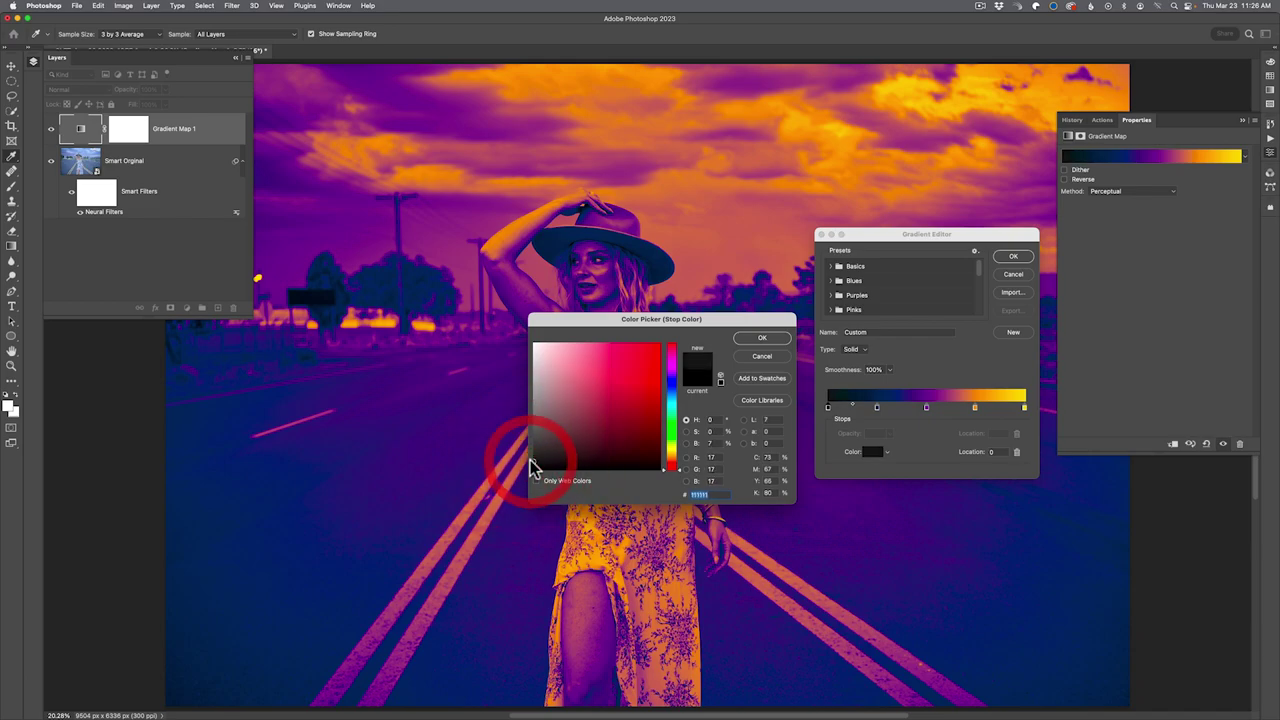
{"action": "left_click_drag", "start_coordinate": [668, 381], "coordinate": [676, 391]}
{"action": "left_click", "coordinate": [698, 421]}
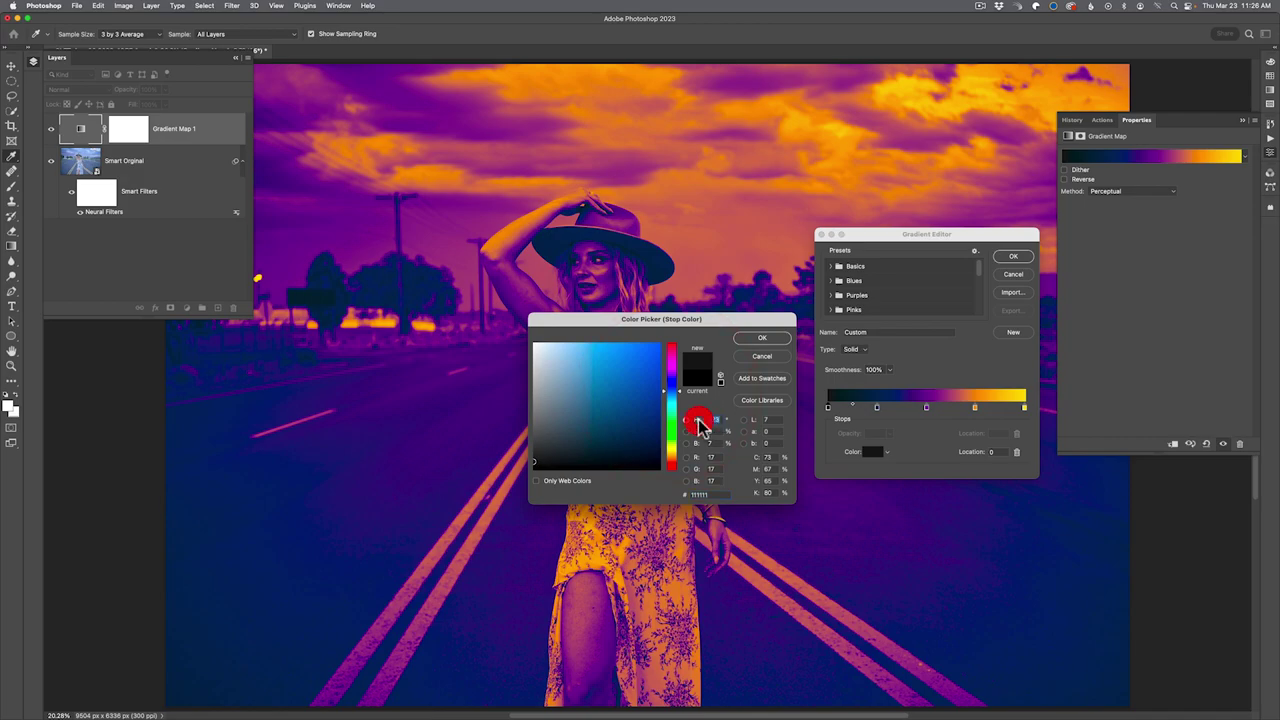
{"action": "type", "text": "233"}
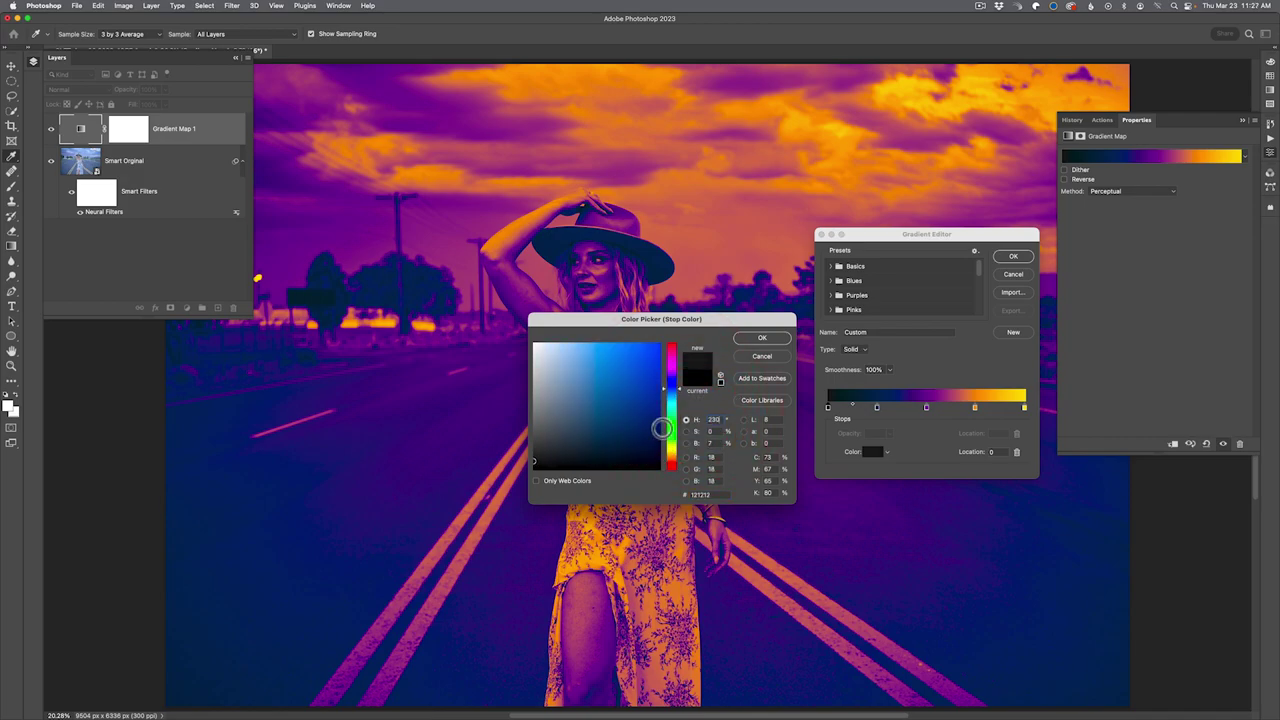
{"action": "left_click", "coordinate": [708, 432]}
{"action": "type", "text": "80"}
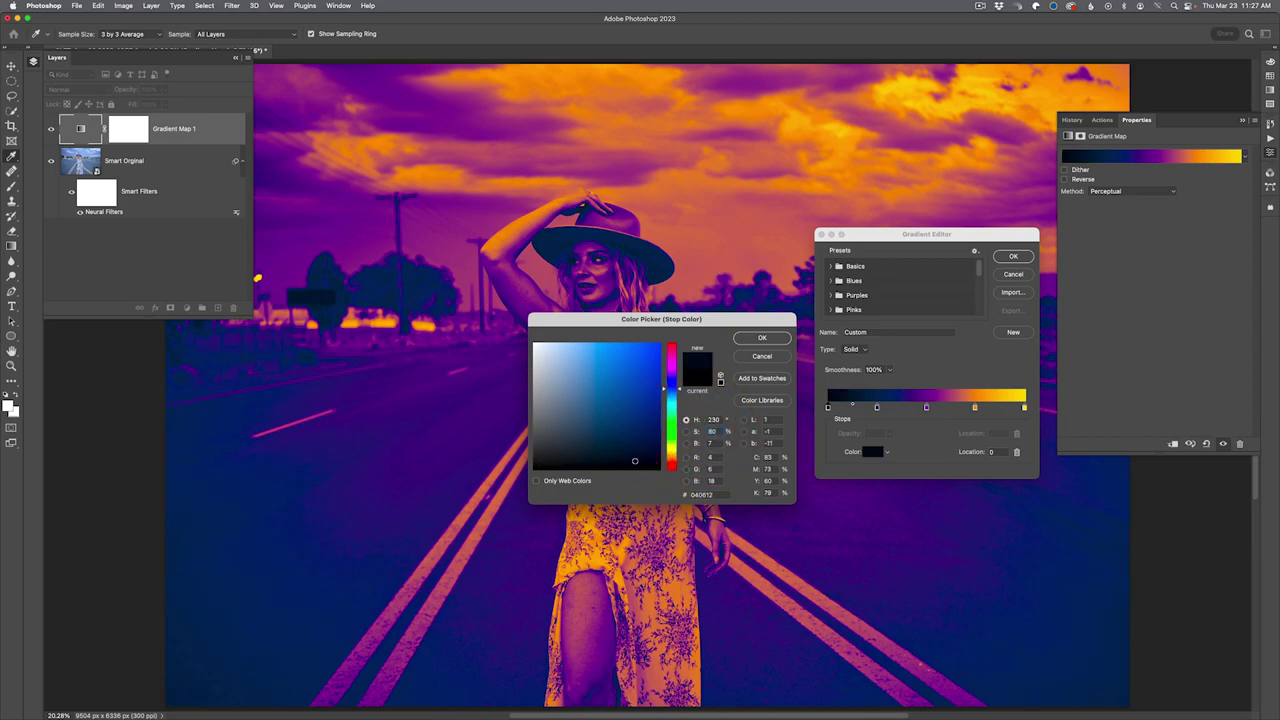
{"action": "left_click", "coordinate": [764, 338]}
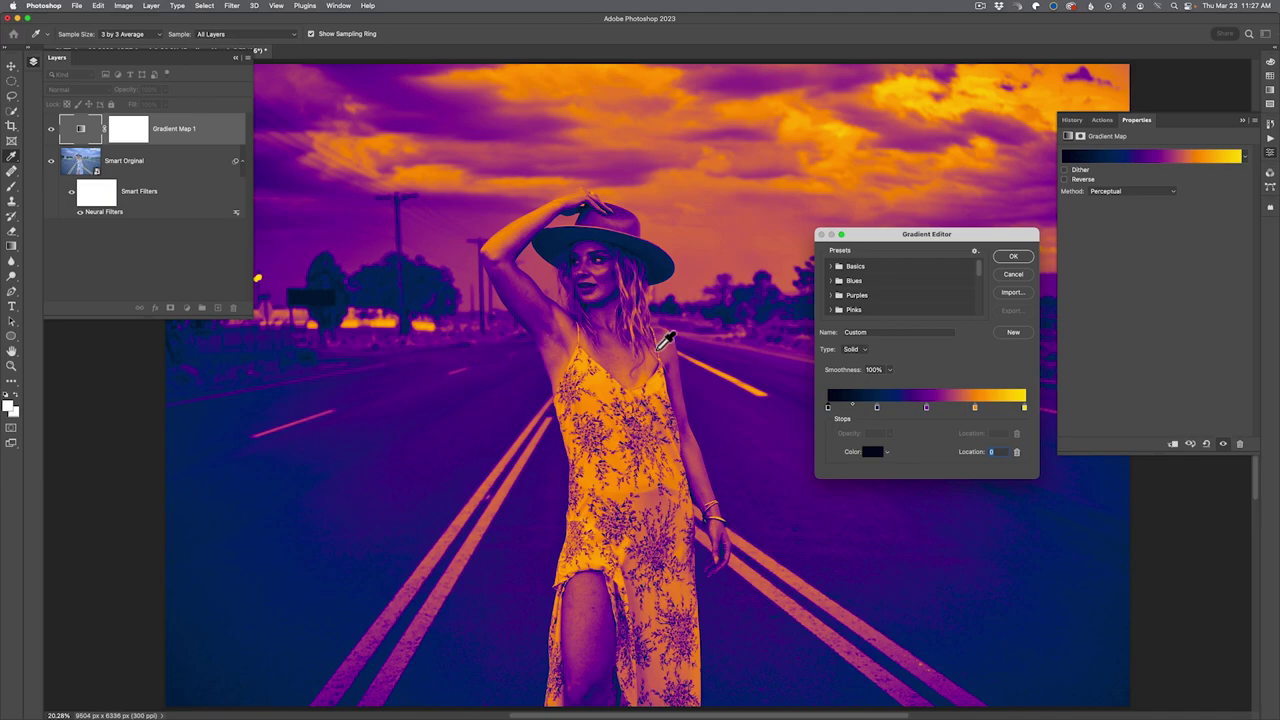
Soften the yellow stop at location 100 to saturation 60% and brightness 94%, and apply the edited gradient.
{"action": "double_click", "coordinate": [829, 408]}
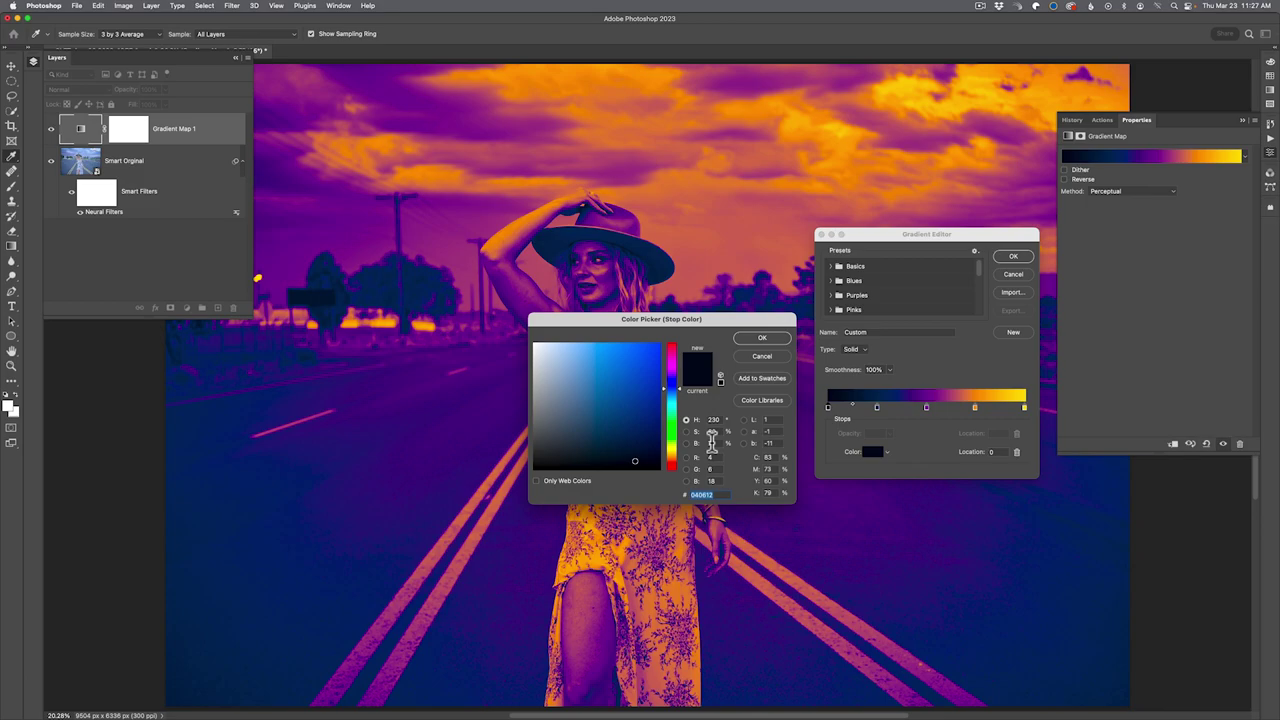
{"action": "left_click", "coordinate": [755, 339]}
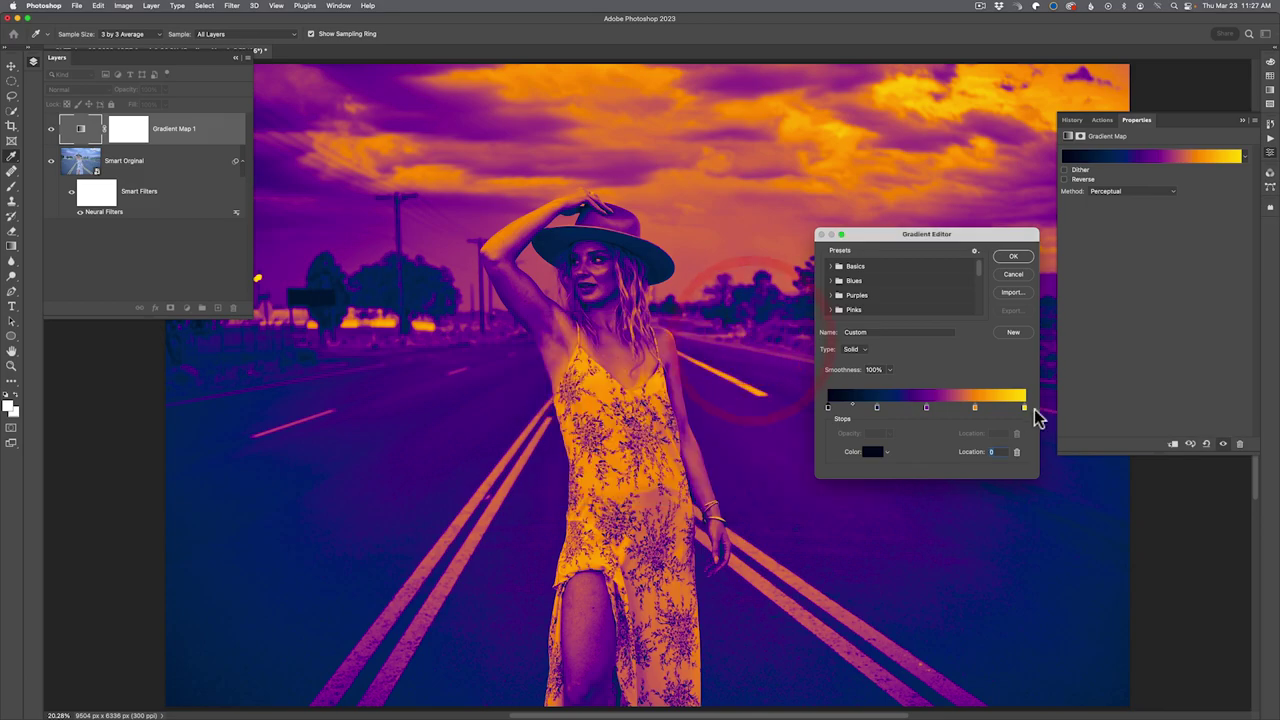
{"action": "double_click", "coordinate": [1024, 407]}
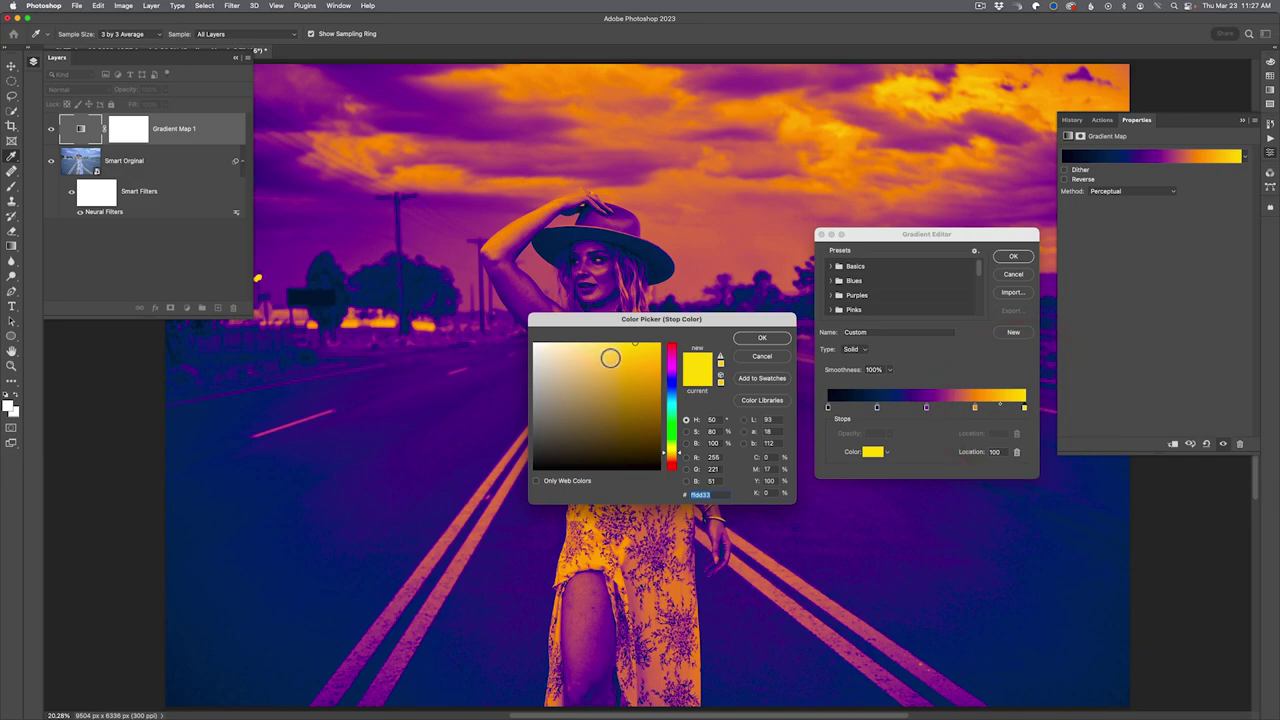
{"action": "double_click", "coordinate": [716, 443]}
{"action": "type", "text": "94"}
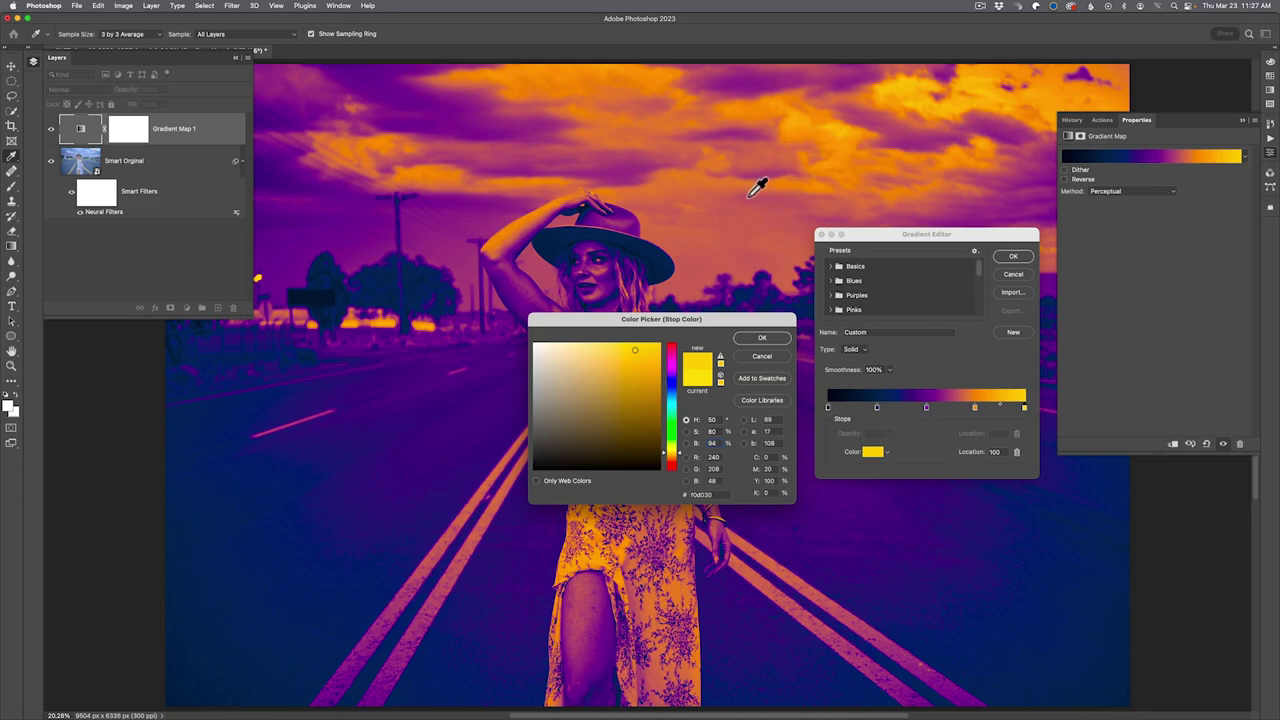
{"action": "double_click", "coordinate": [711, 431]}
{"action": "type", "text": "60"}
{"action": "key", "text": "Tab"}
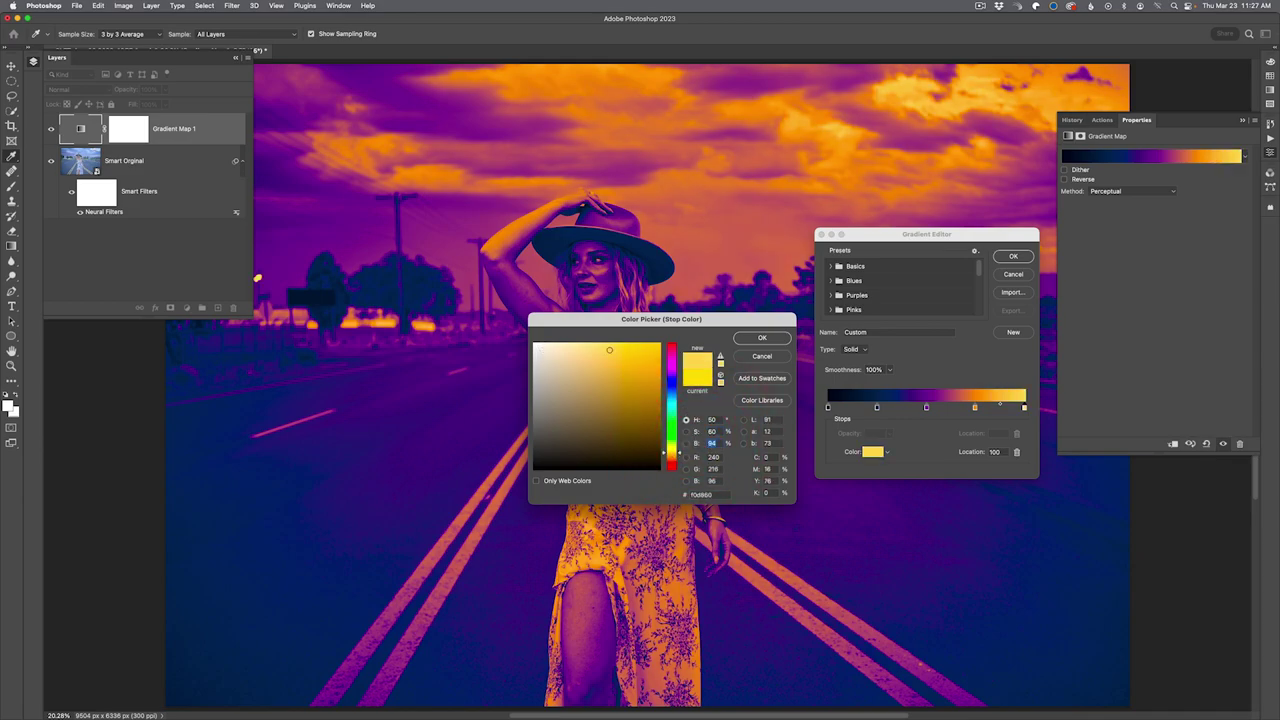
{"action": "left_click", "coordinate": [1010, 258]}
{"action": "left_click", "coordinate": [763, 340]}
{"action": "left_click", "coordinate": [1010, 257]}
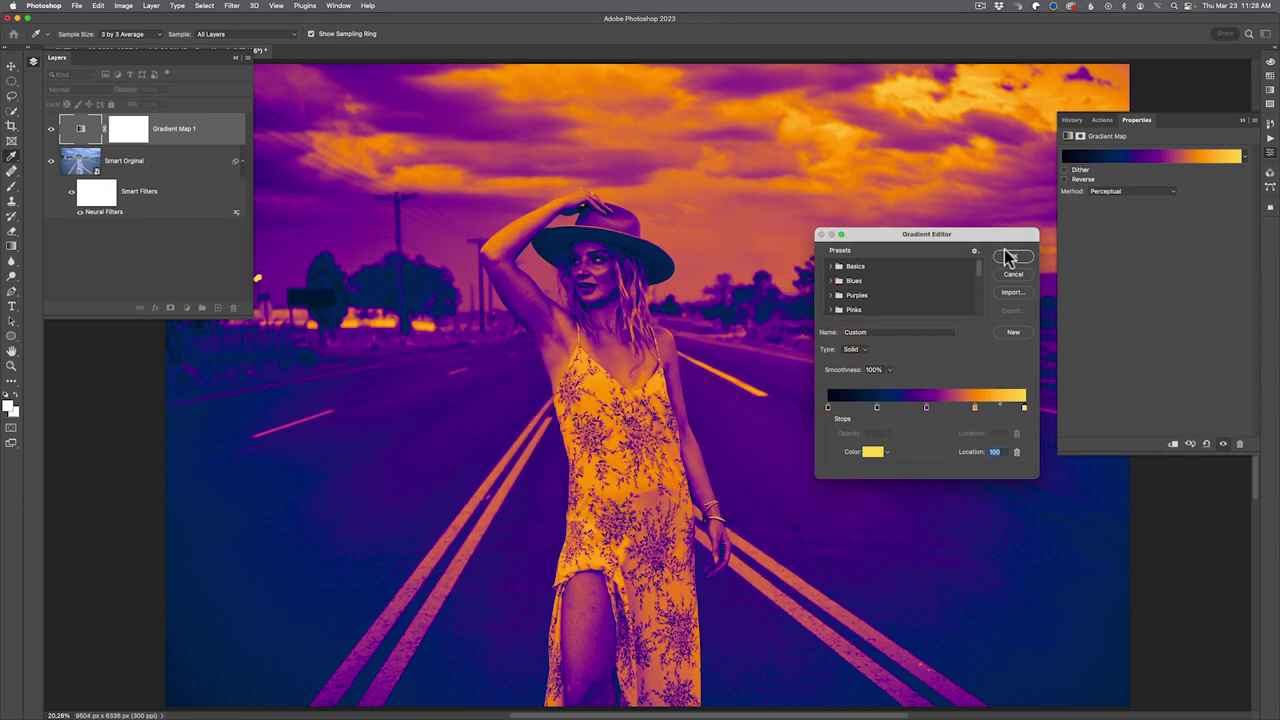
{"action": "left_click", "coordinate": [1008, 257]}
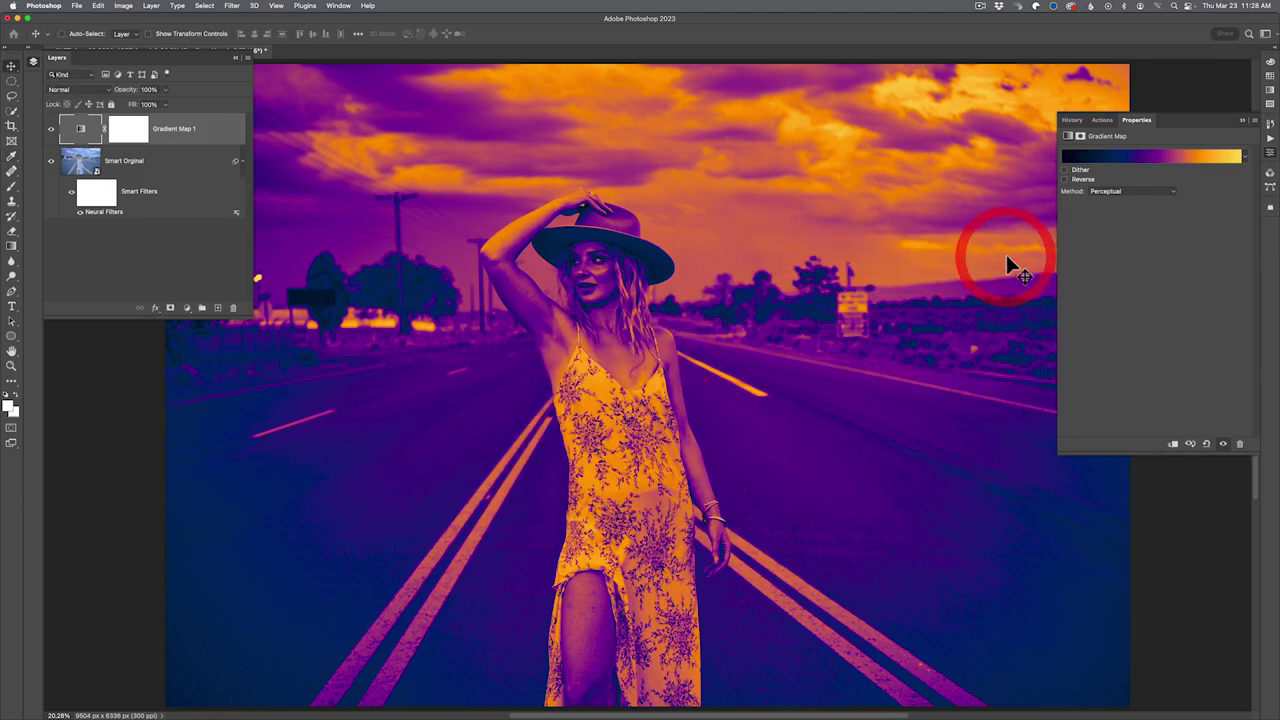
Blend the Gradient Map layer in Soft Light at 60% opacity and compare the image with and without it.
{"action": "left_click", "coordinate": [84, 89]}
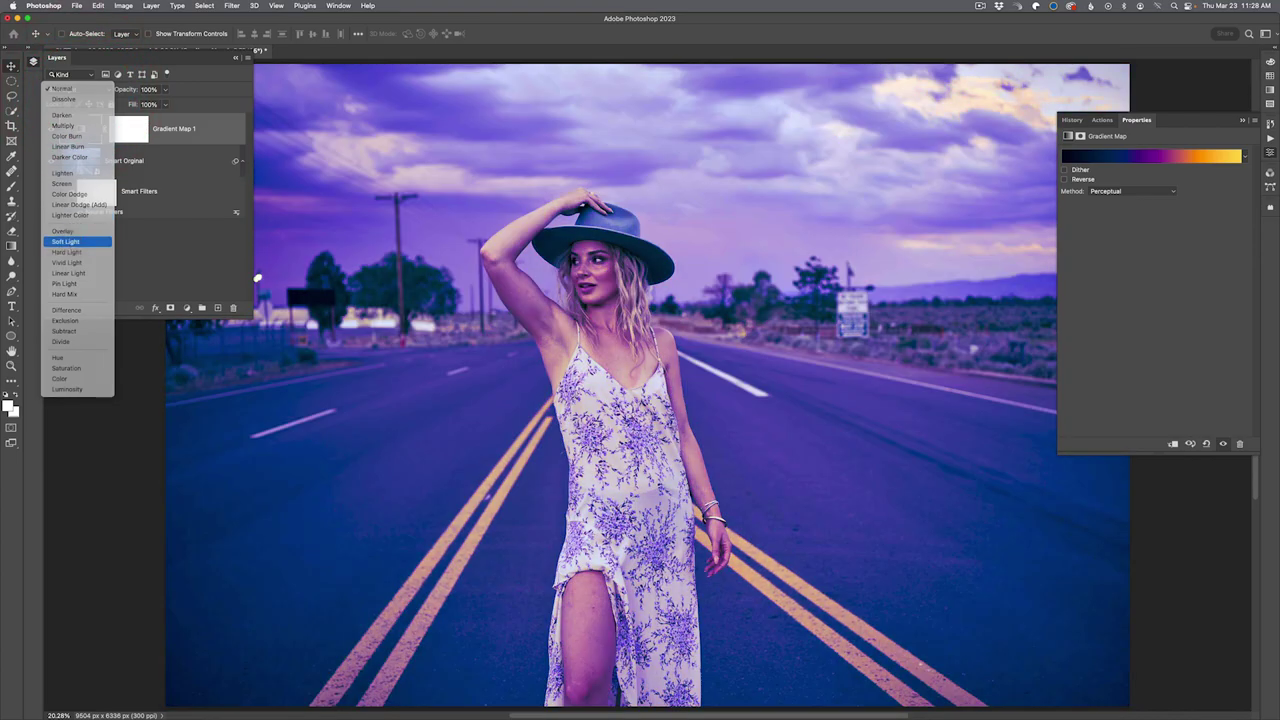
{"action": "left_click", "coordinate": [68, 242]}
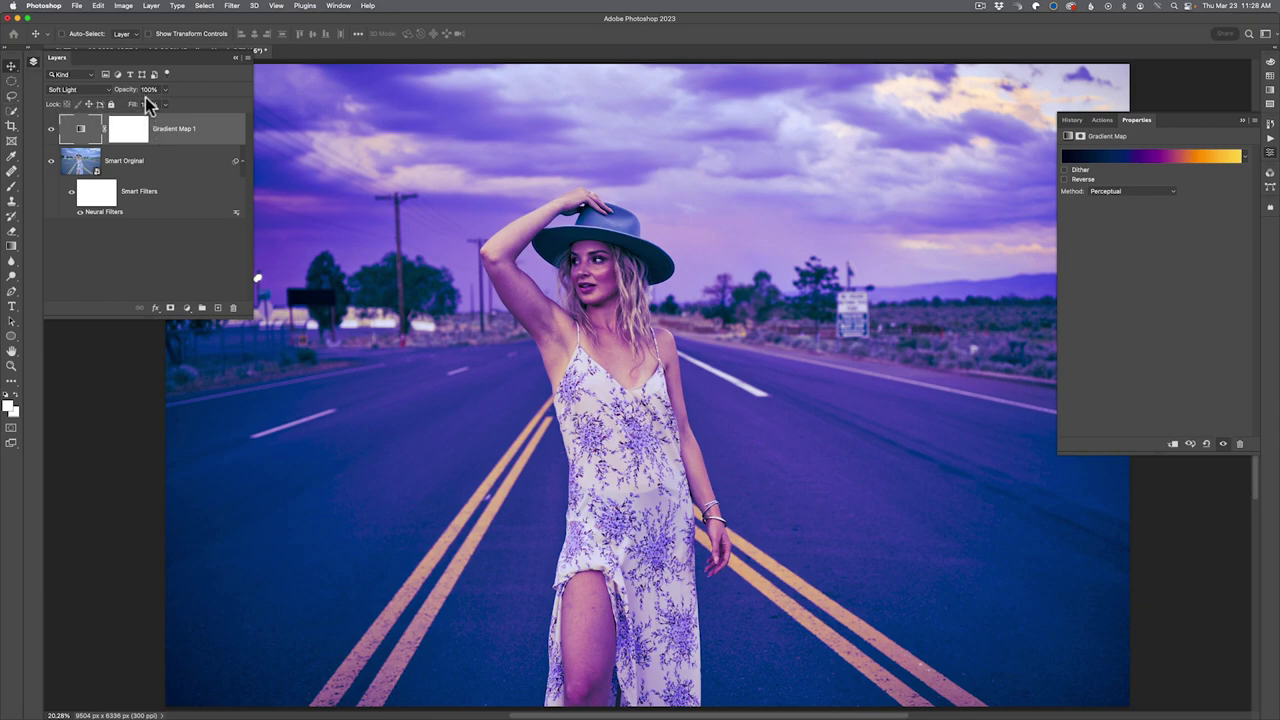
{"action": "key", "text": "4"}
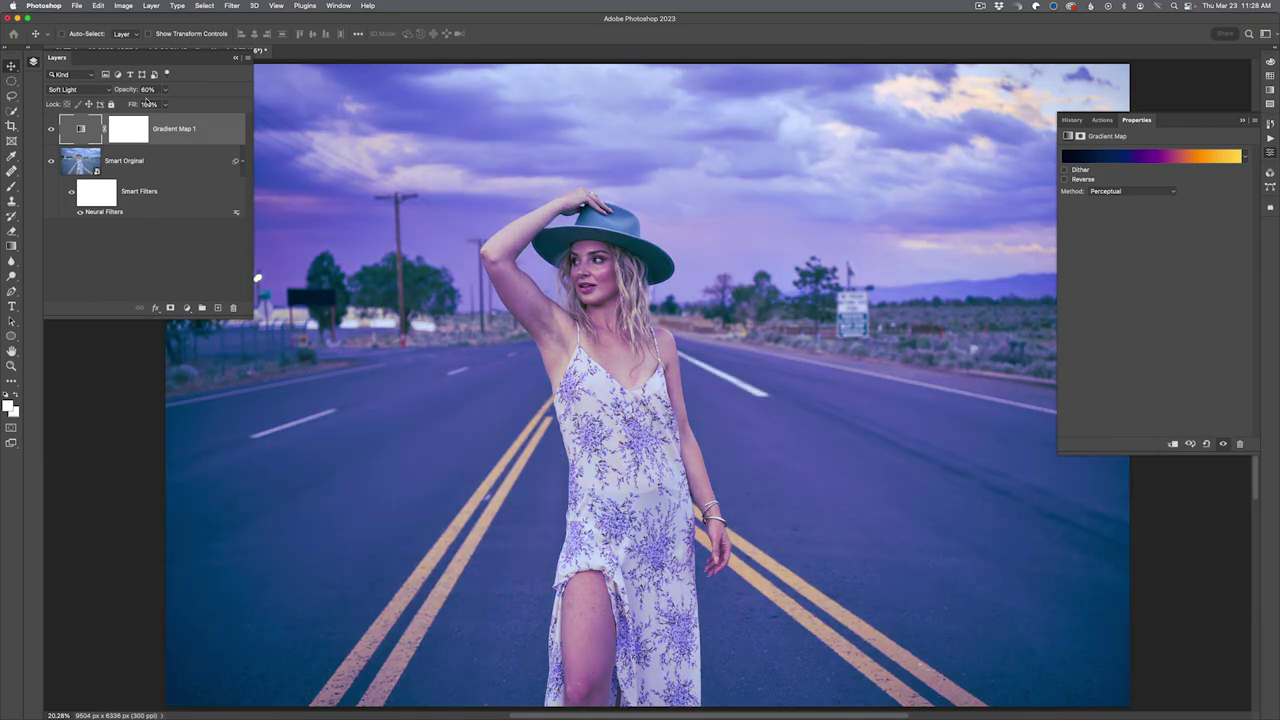
{"action": "left_click", "coordinate": [52, 128]}
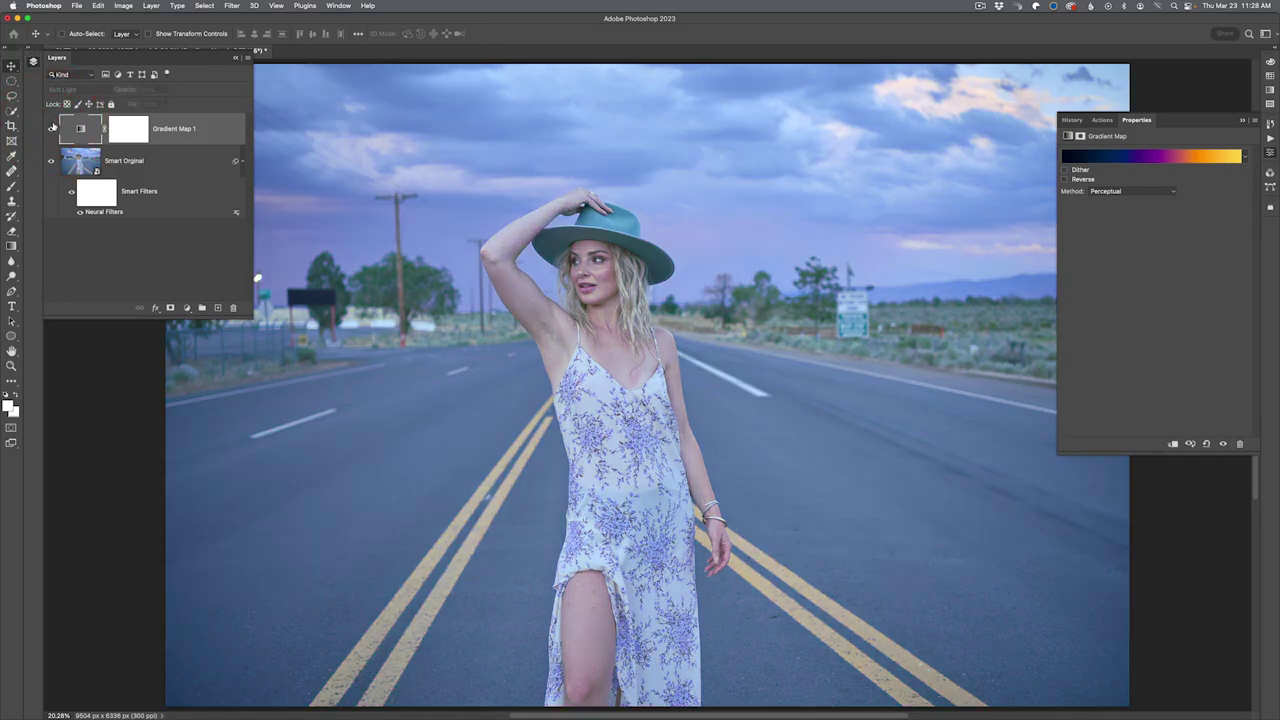
{"action": "left_click", "coordinate": [52, 128]}
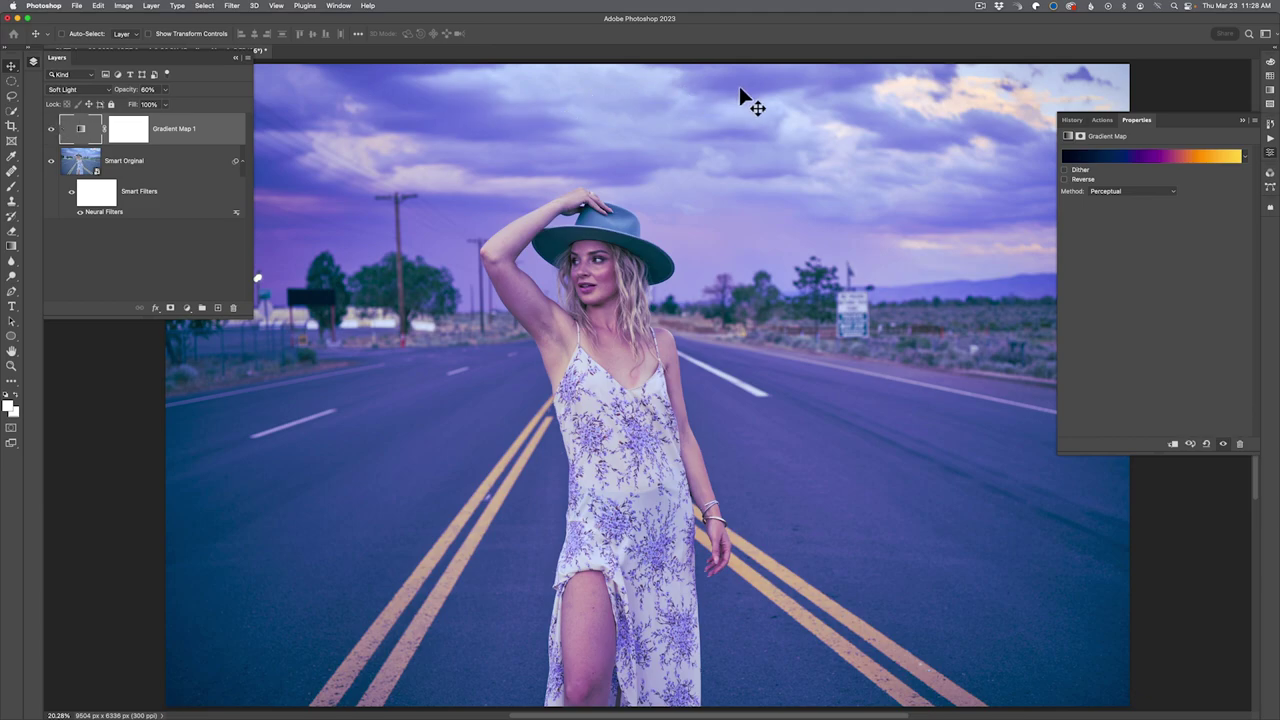
Lower the saturation of the dark blue gradient stop at location 25 to 40% and apply the gradient.
{"action": "left_click", "coordinate": [1149, 154]}
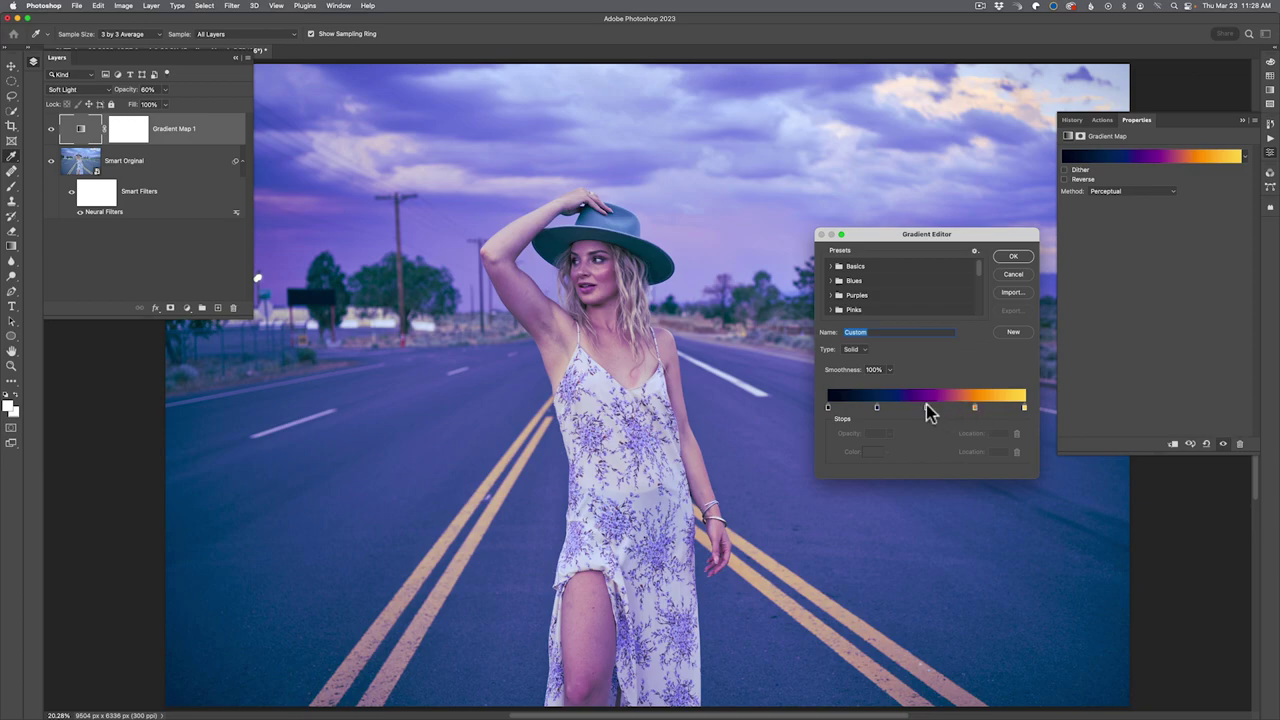
{"action": "double_click", "coordinate": [876, 410]}
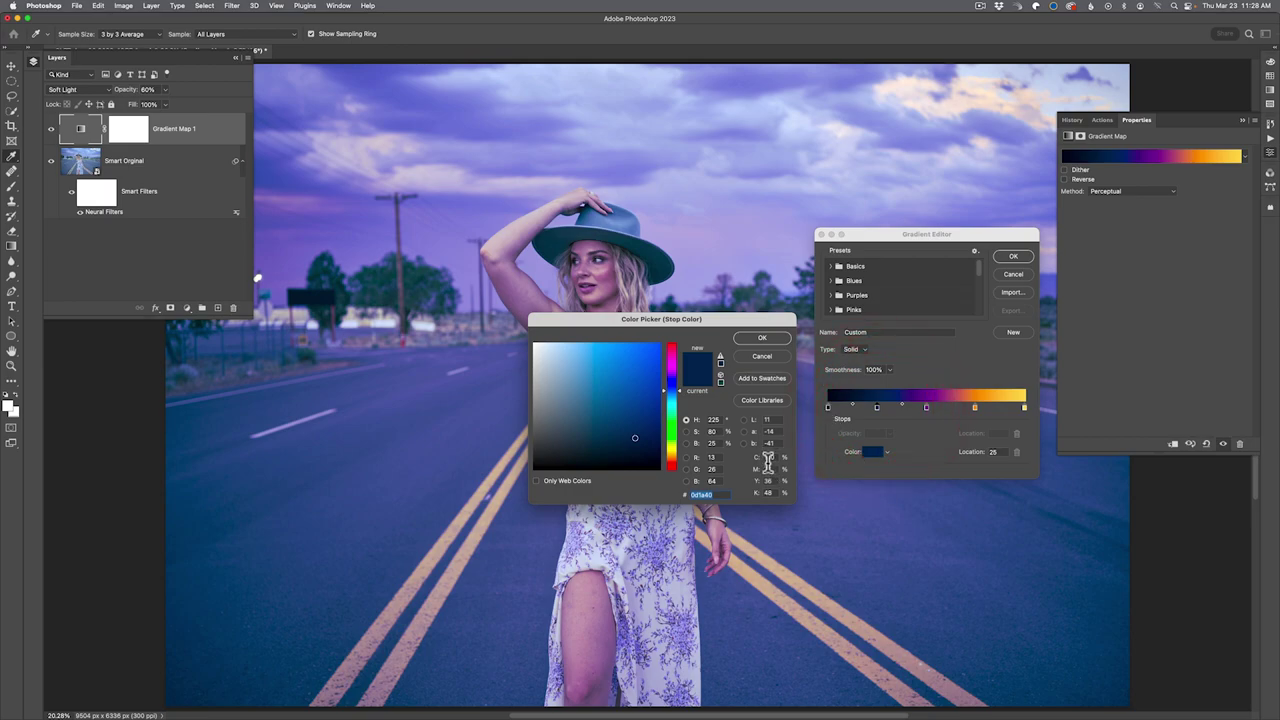
{"action": "left_click", "coordinate": [711, 443]}
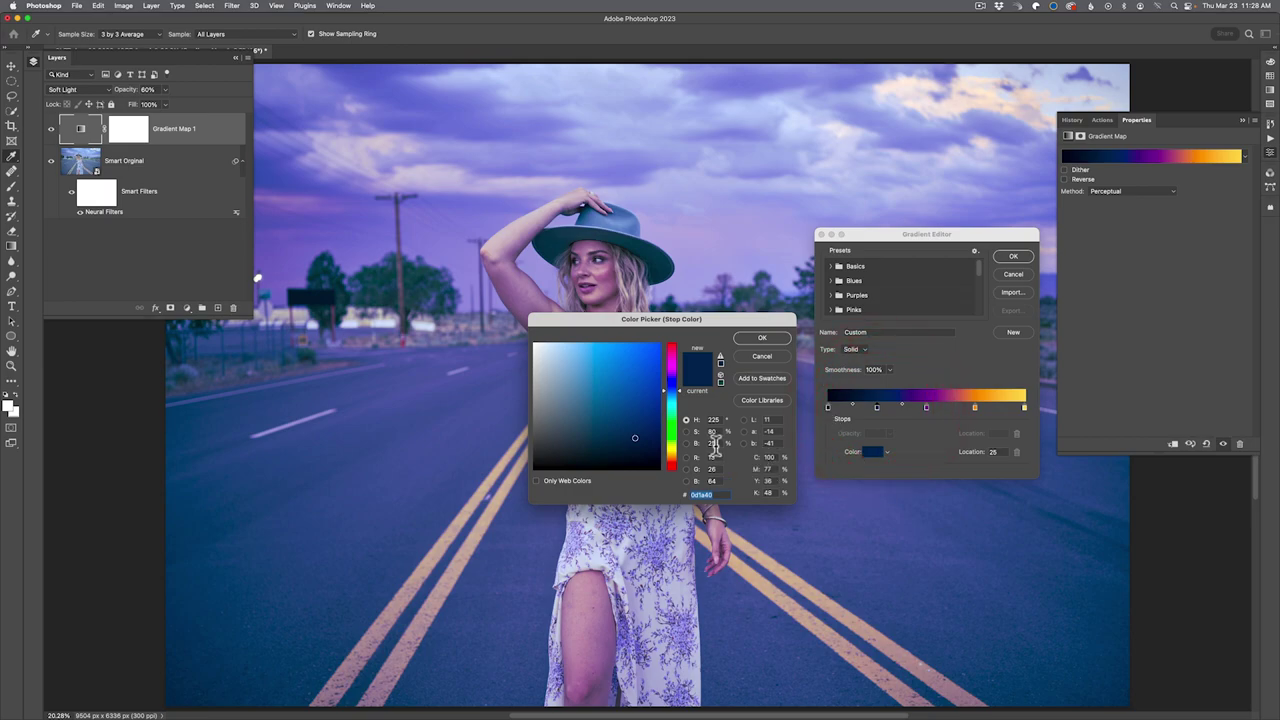
{"action": "left_click", "coordinate": [999, 451]}
{"action": "double_click", "coordinate": [713, 430]}
{"action": "type", "text": "40"}
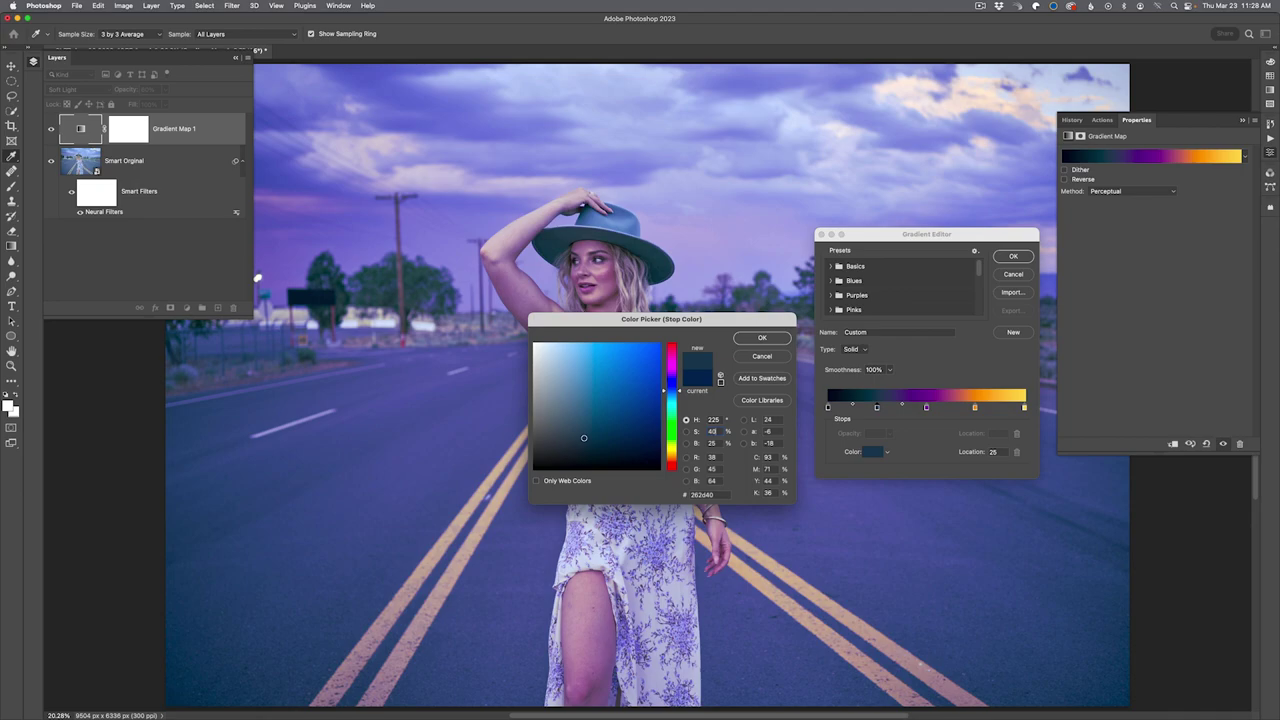
{"action": "left_click", "coordinate": [763, 338]}
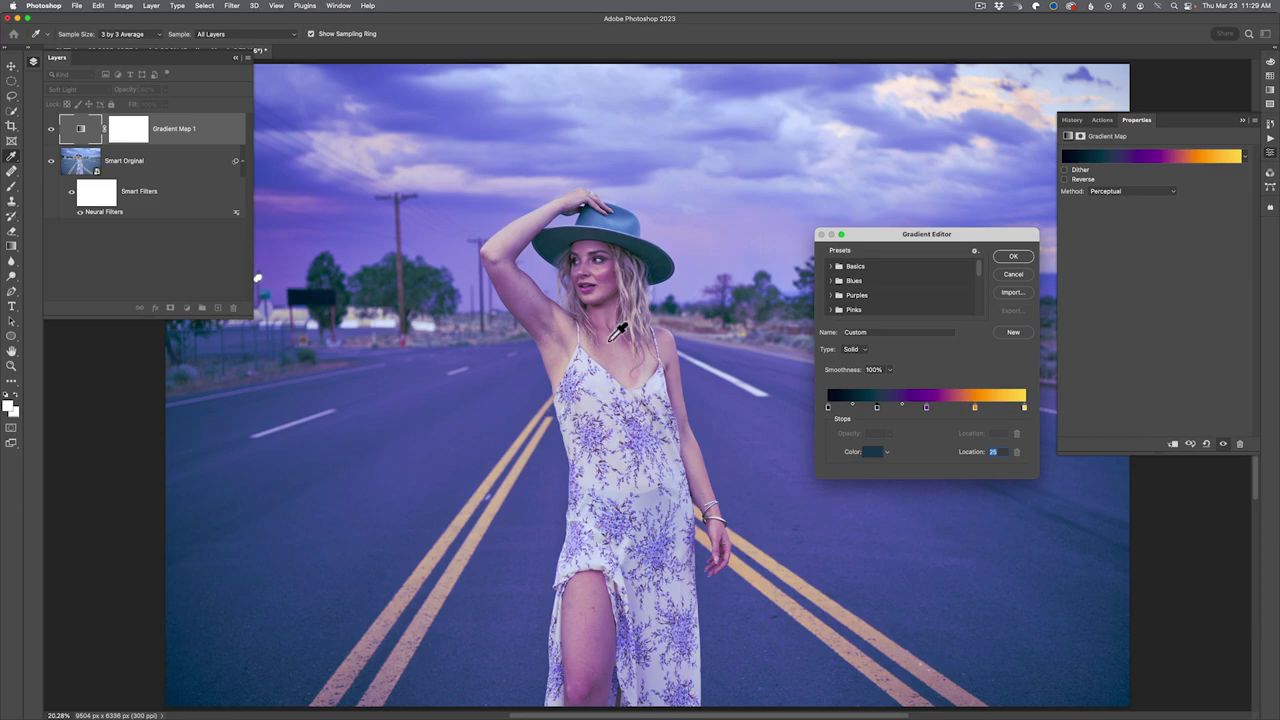
{"action": "left_click", "coordinate": [1008, 258]}
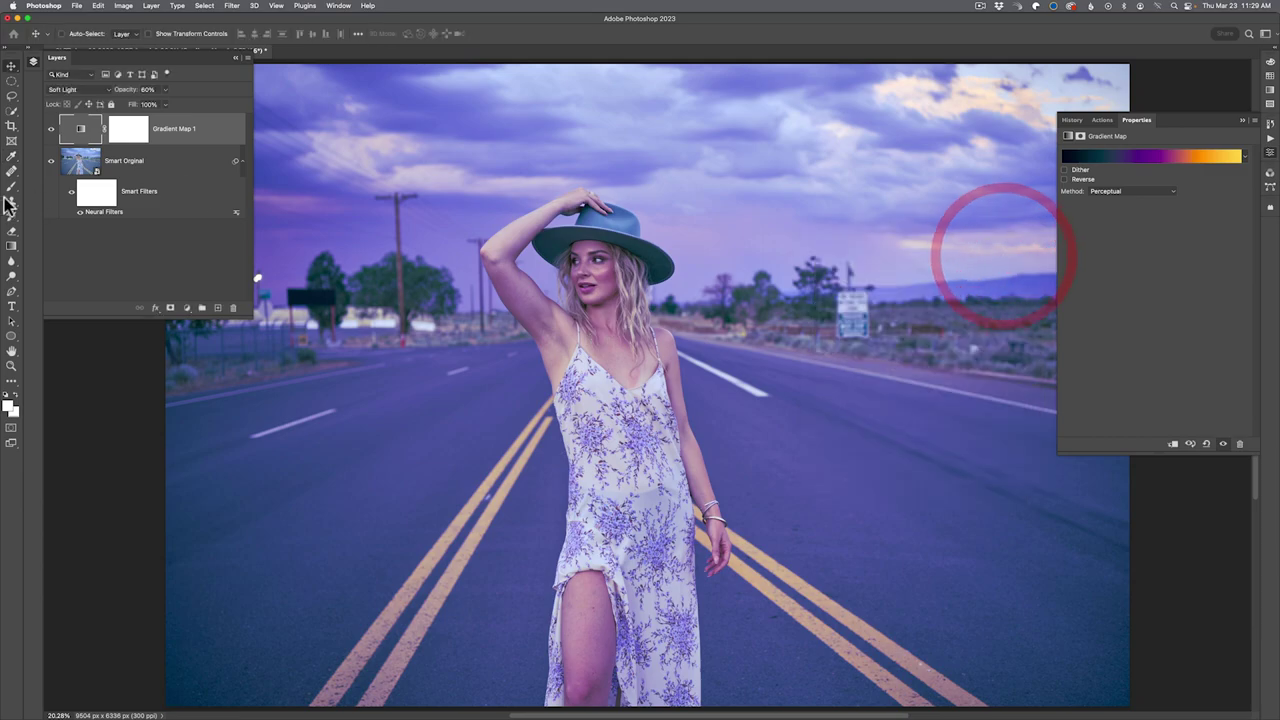
Compare the portrait with and without the Gradient Map layer and check its blend mode.
{"action": "left_click", "coordinate": [51, 129]}
{"action": "left_click", "coordinate": [51, 129]}
{"action": "left_click", "coordinate": [51, 129]}
{"action": "left_click", "coordinate": [51, 129]}
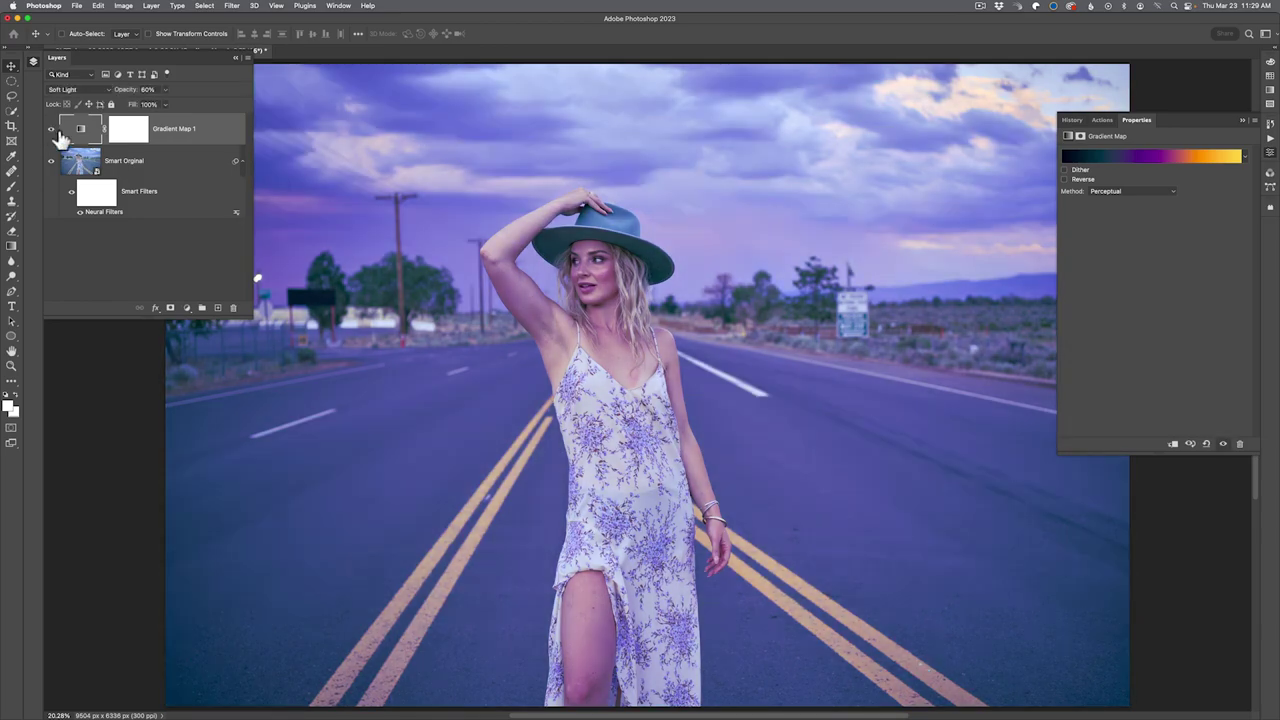
{"action": "left_click", "coordinate": [74, 93]}
{"action": "left_click", "coordinate": [75, 94]}
Hide the Gradient Map layer and rename it Color Grade.
{"action": "left_click", "coordinate": [51, 129]}
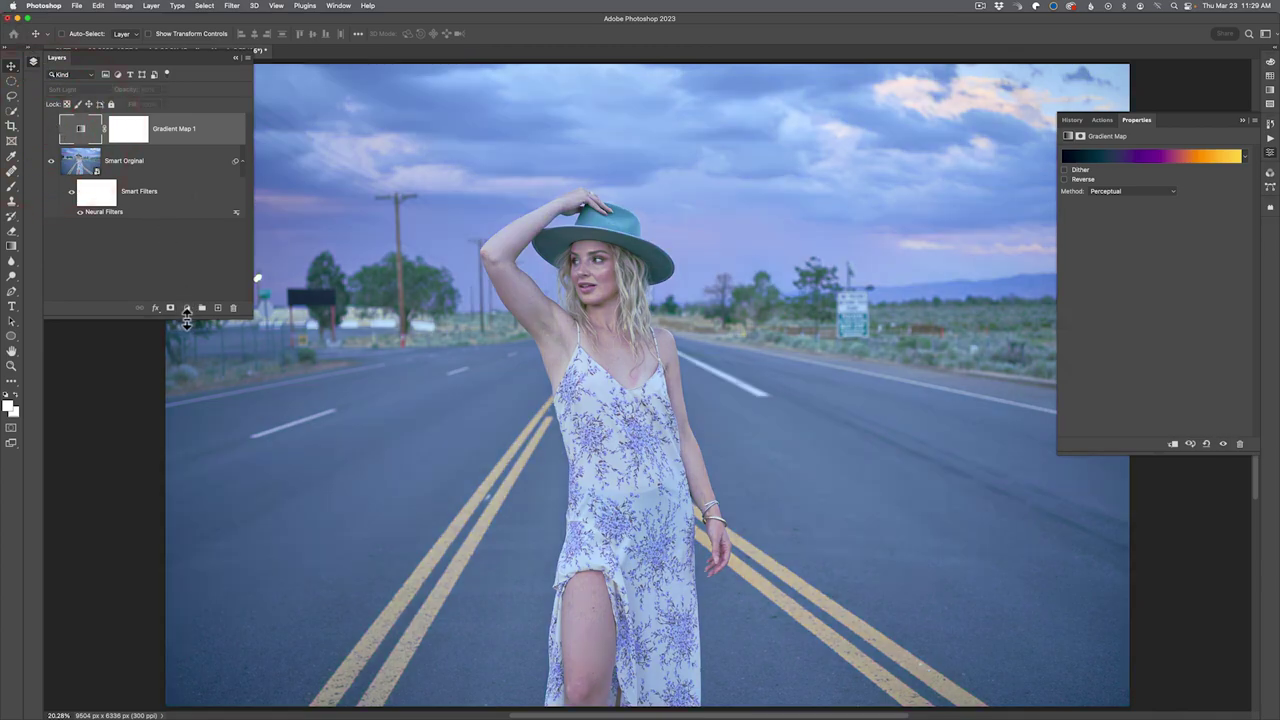
{"action": "double_click", "coordinate": [177, 128]}
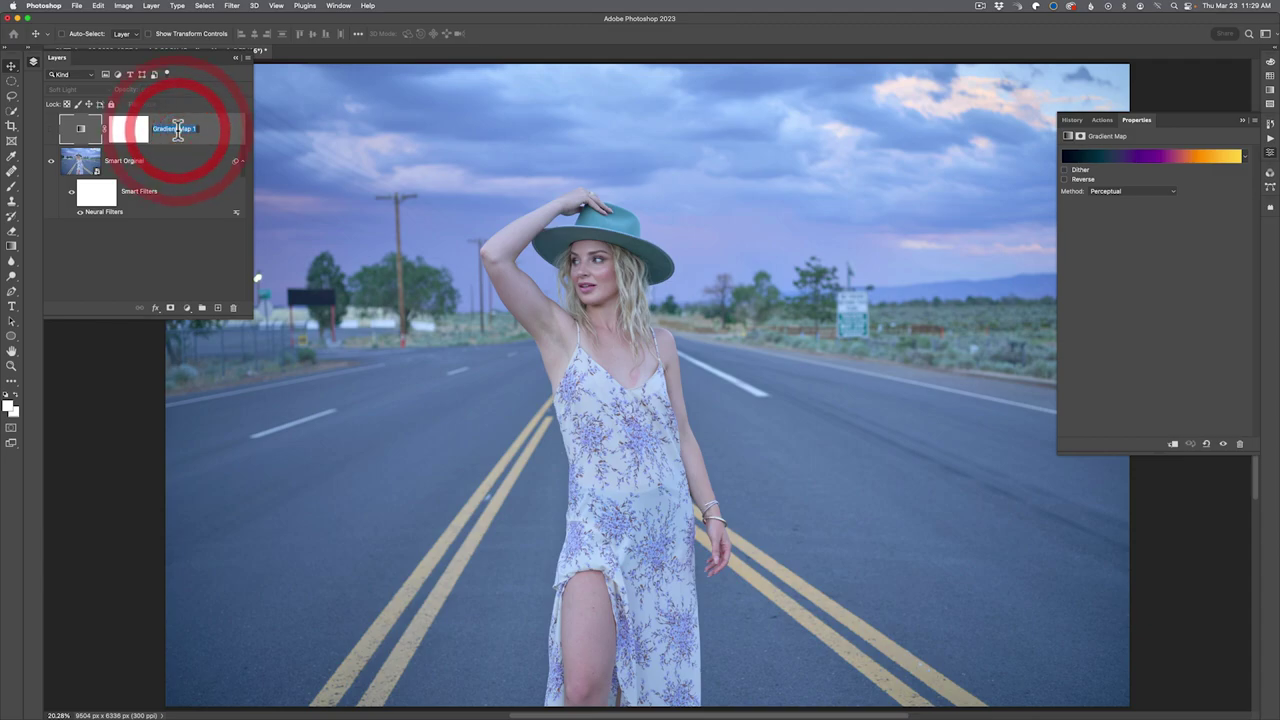
{"action": "type", "text": "Color Grade"}
{"action": "key", "text": "Return"}
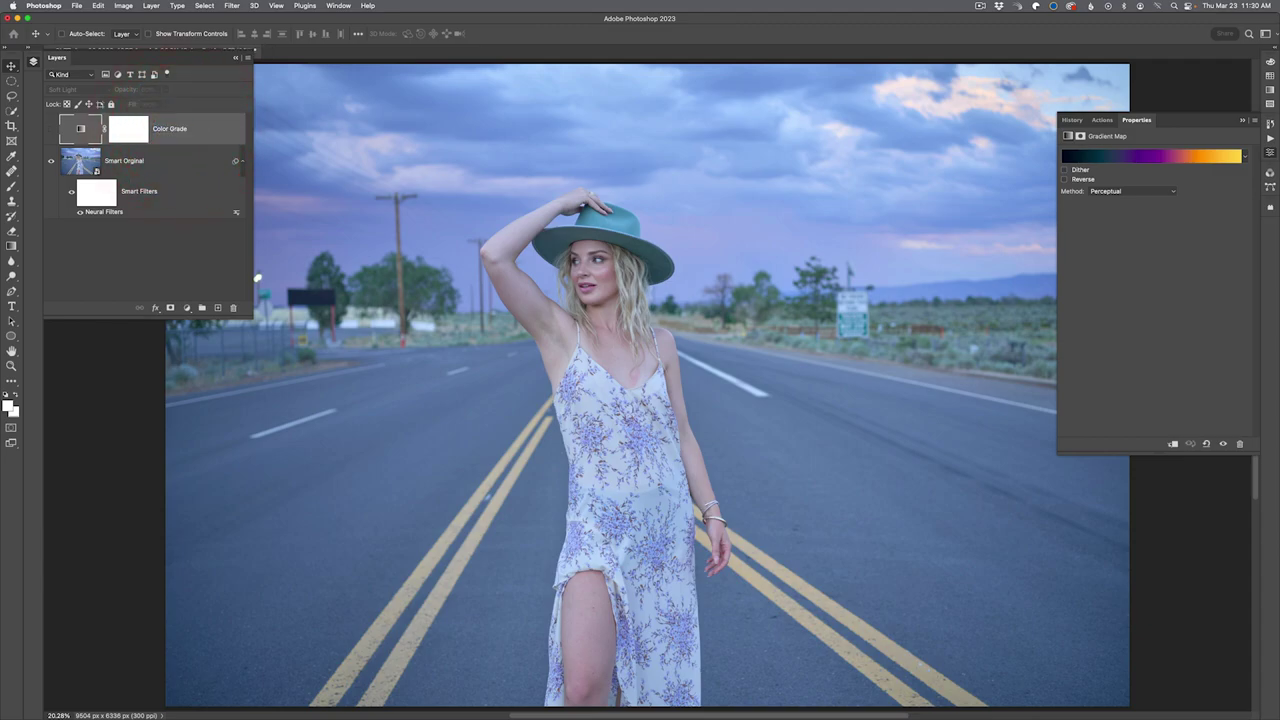
Add a second Gradient Map adjustment layer above Color Grade using the Black, White preset from the Basics group.
{"action": "left_click", "coordinate": [187, 310]}
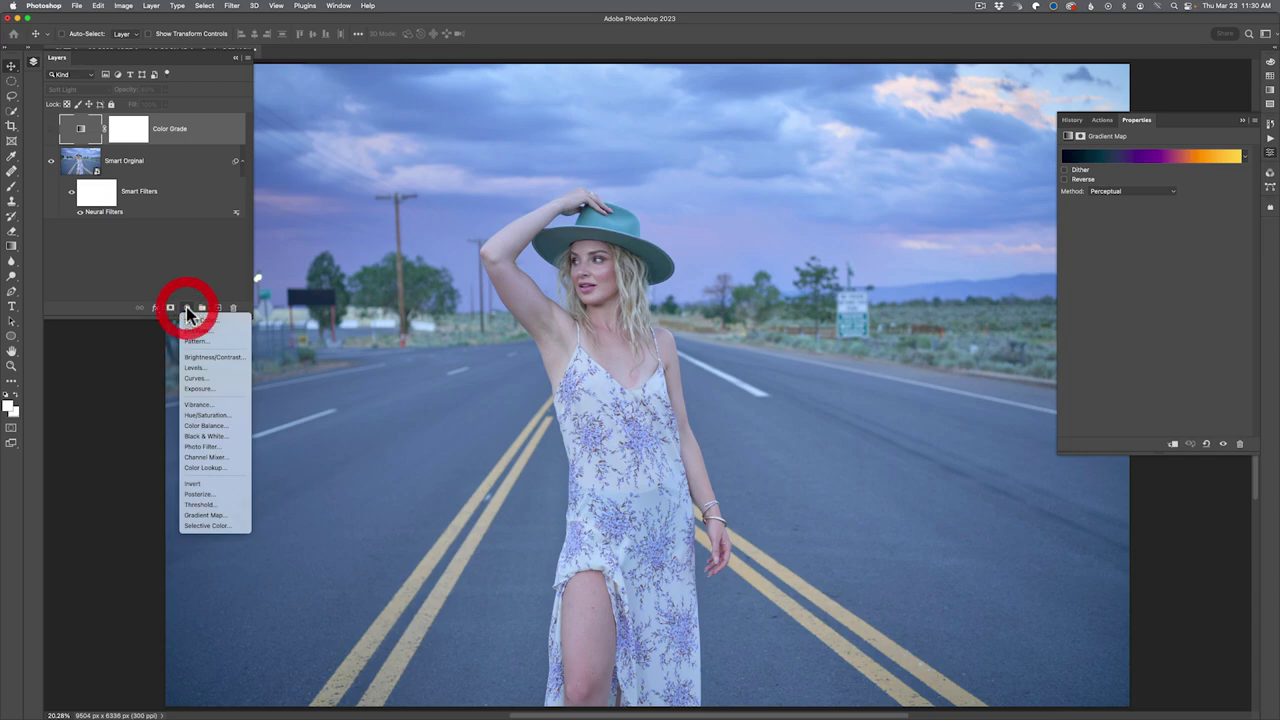
{"action": "left_click", "coordinate": [222, 514]}
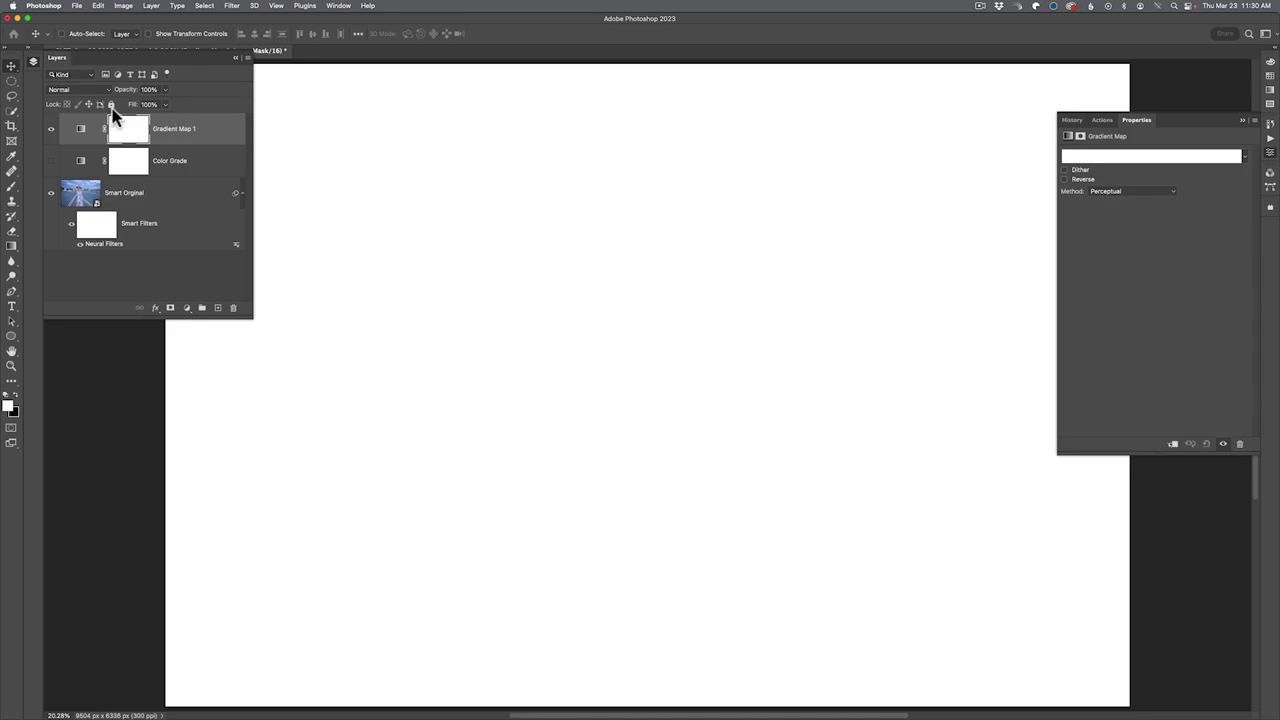
{"action": "left_click", "coordinate": [82, 128]}
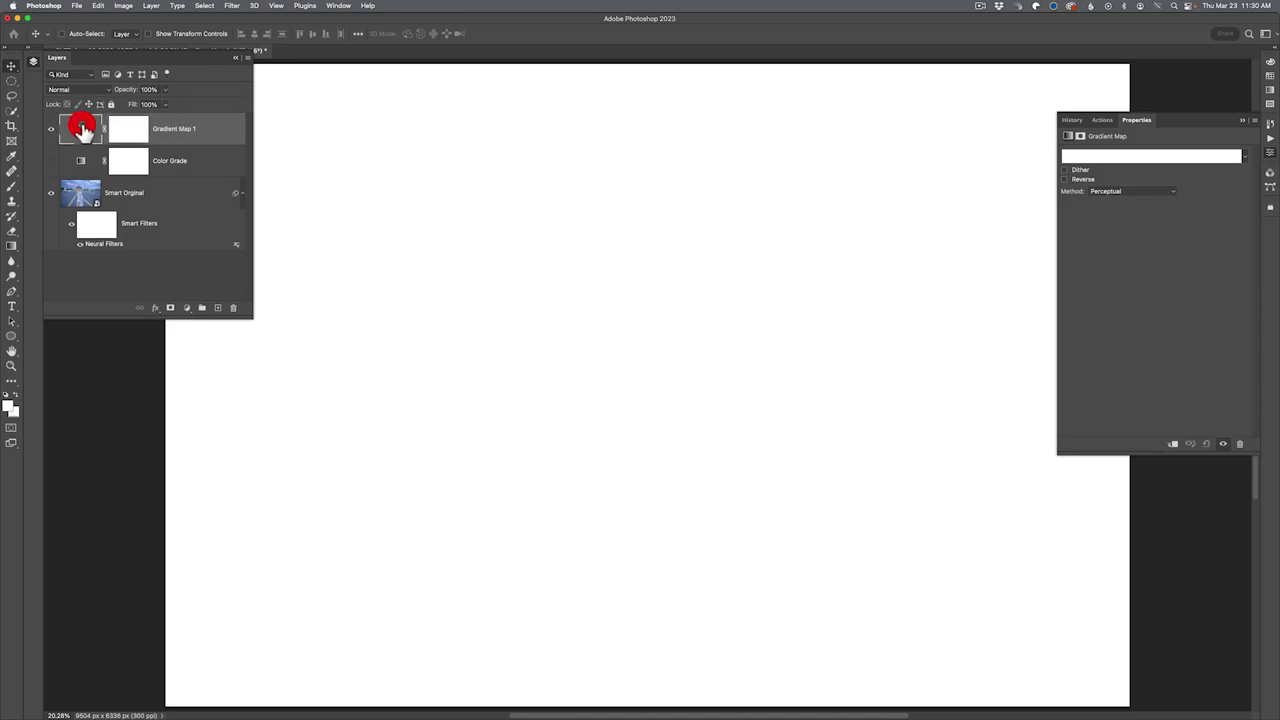
{"action": "left_click", "coordinate": [1244, 156]}
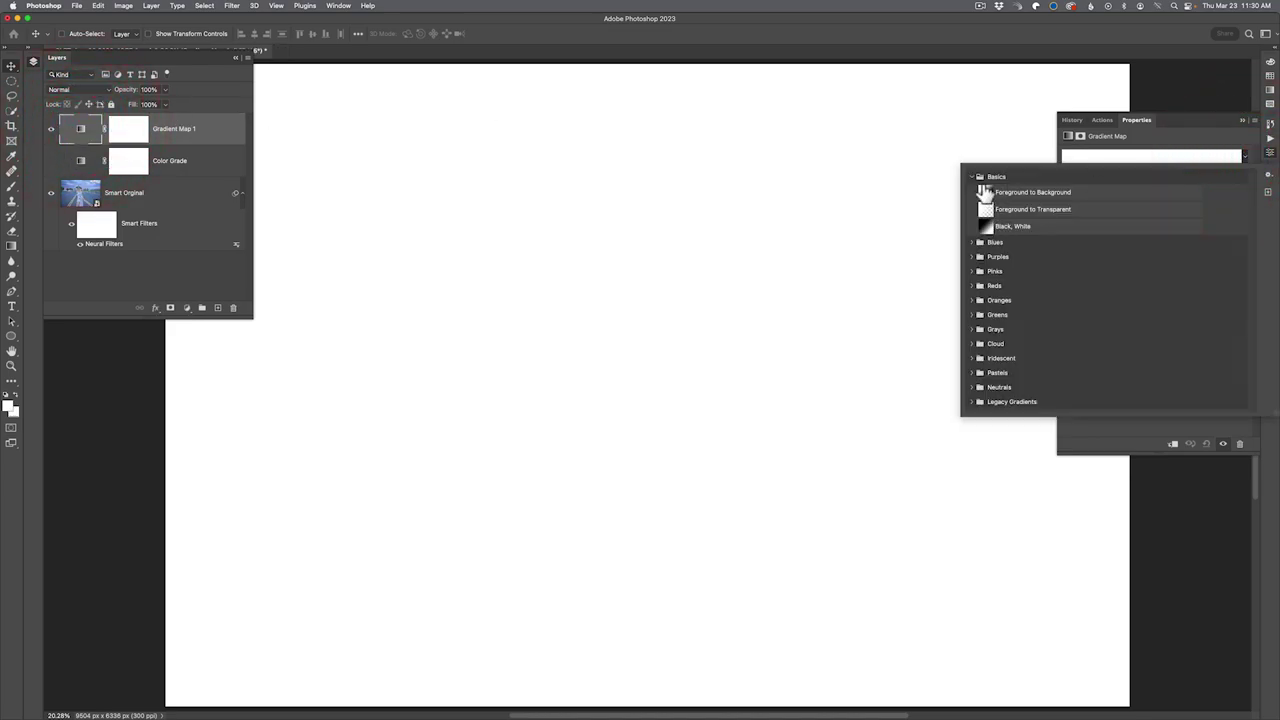
{"action": "left_click", "coordinate": [988, 226]}
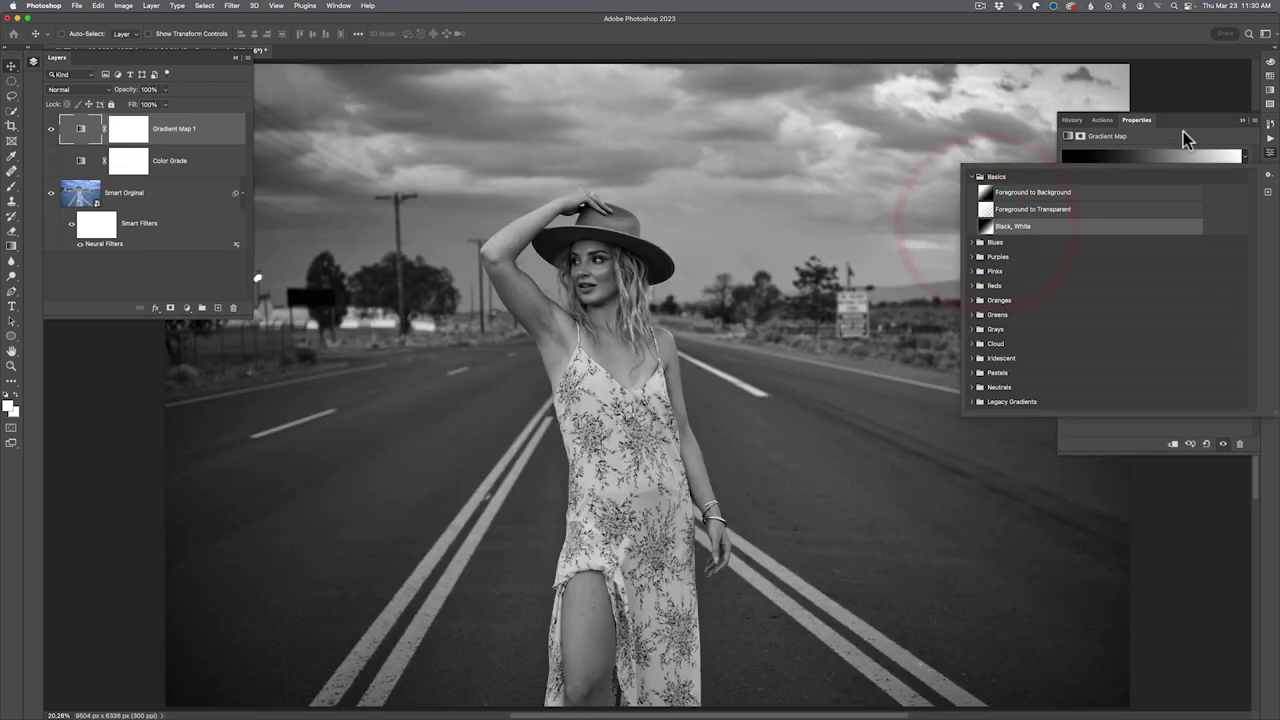
{"action": "left_click", "coordinate": [1199, 137]}
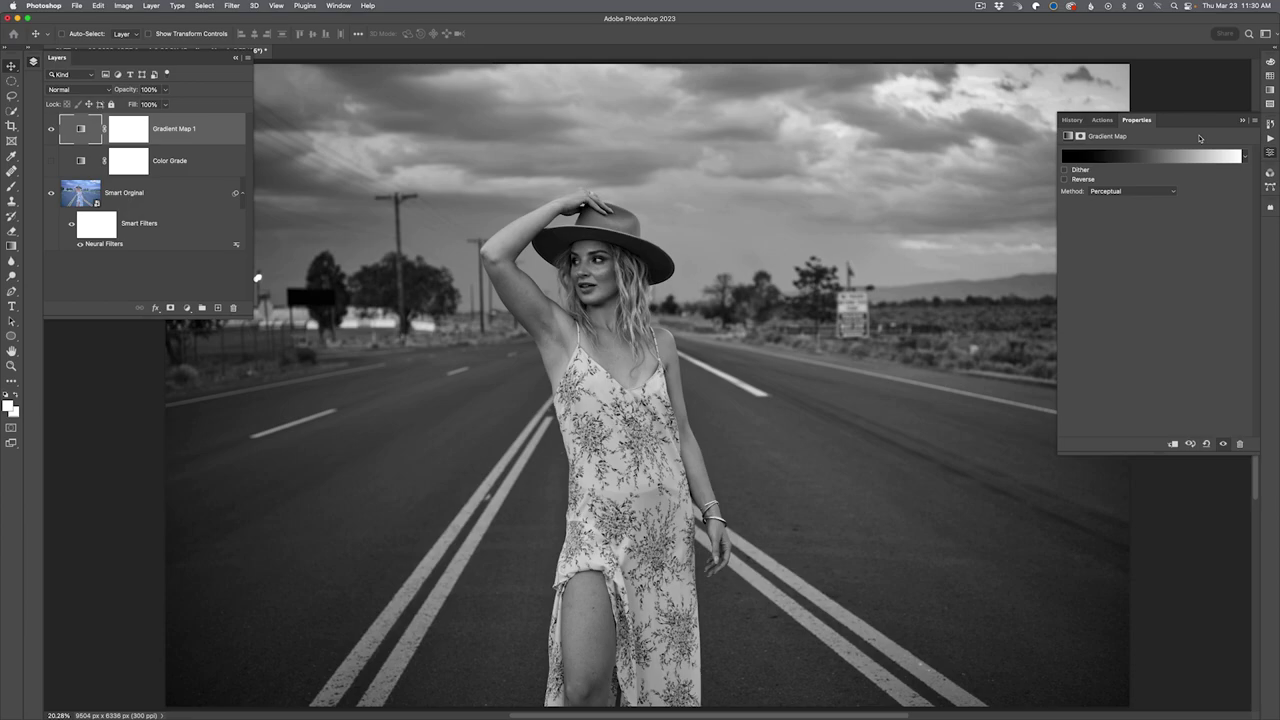
Look up the Legacy Gradients option for the gradient presets, and return to the new Gradient Map layer's properties.
{"action": "left_click", "coordinate": [340, 6]}
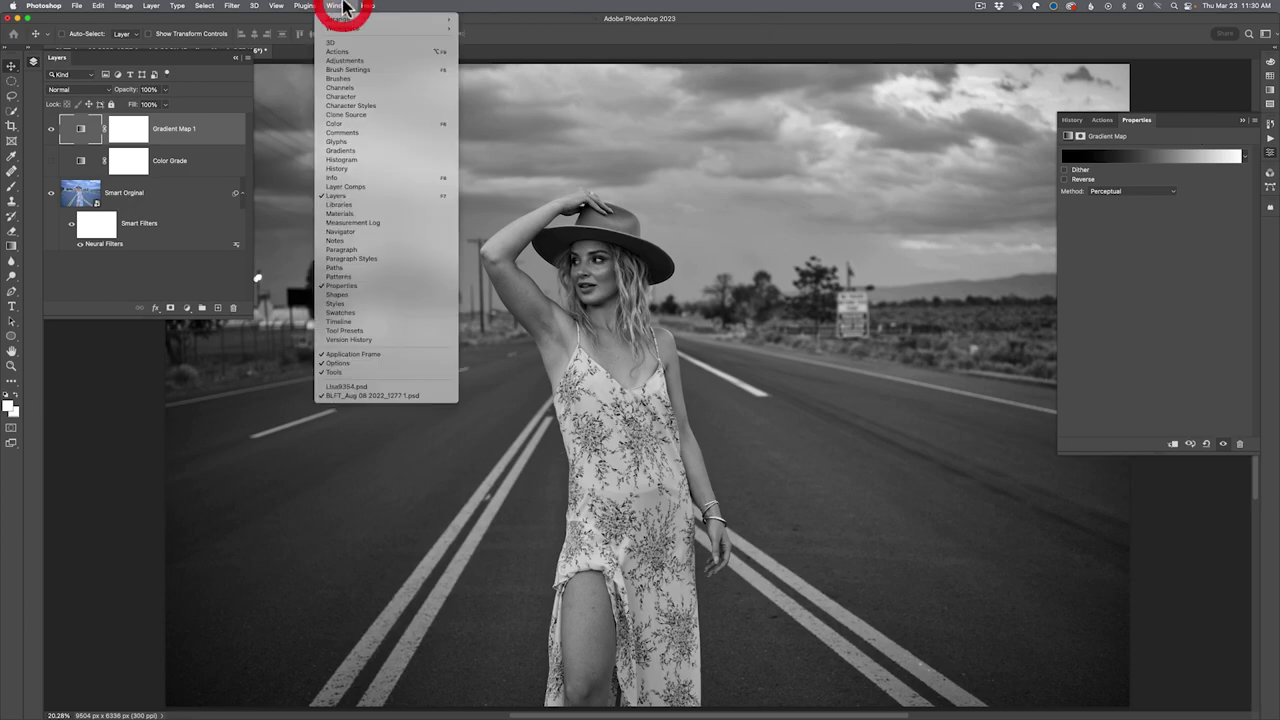
{"action": "left_click", "coordinate": [383, 150]}
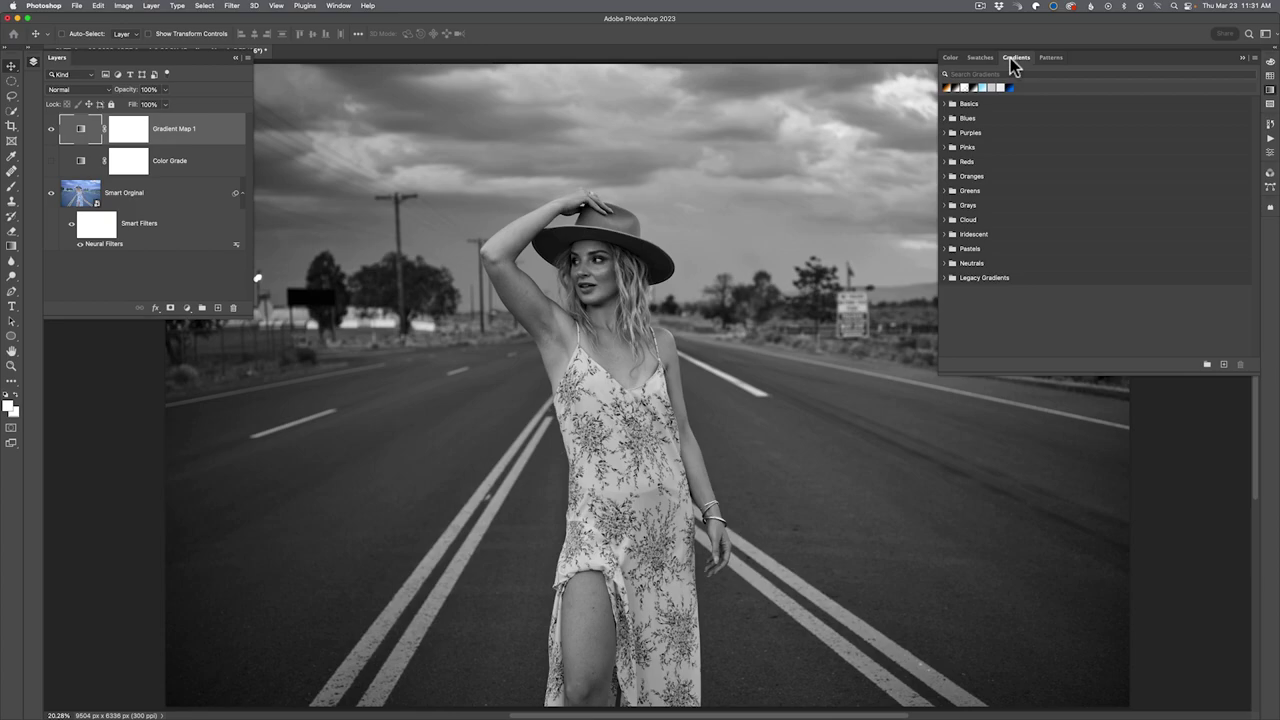
{"action": "left_click_drag", "start_coordinate": [1262, 60], "coordinate": [1270, 55]}
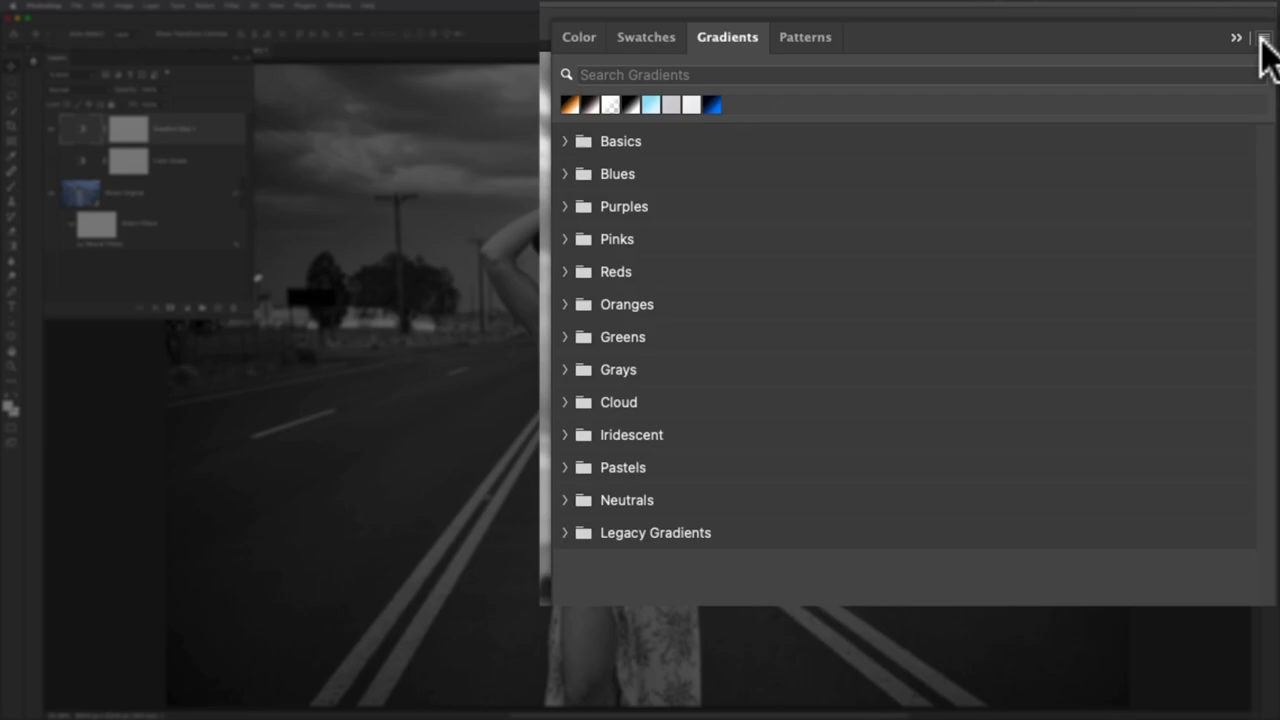
{"action": "left_click", "coordinate": [1263, 40]}
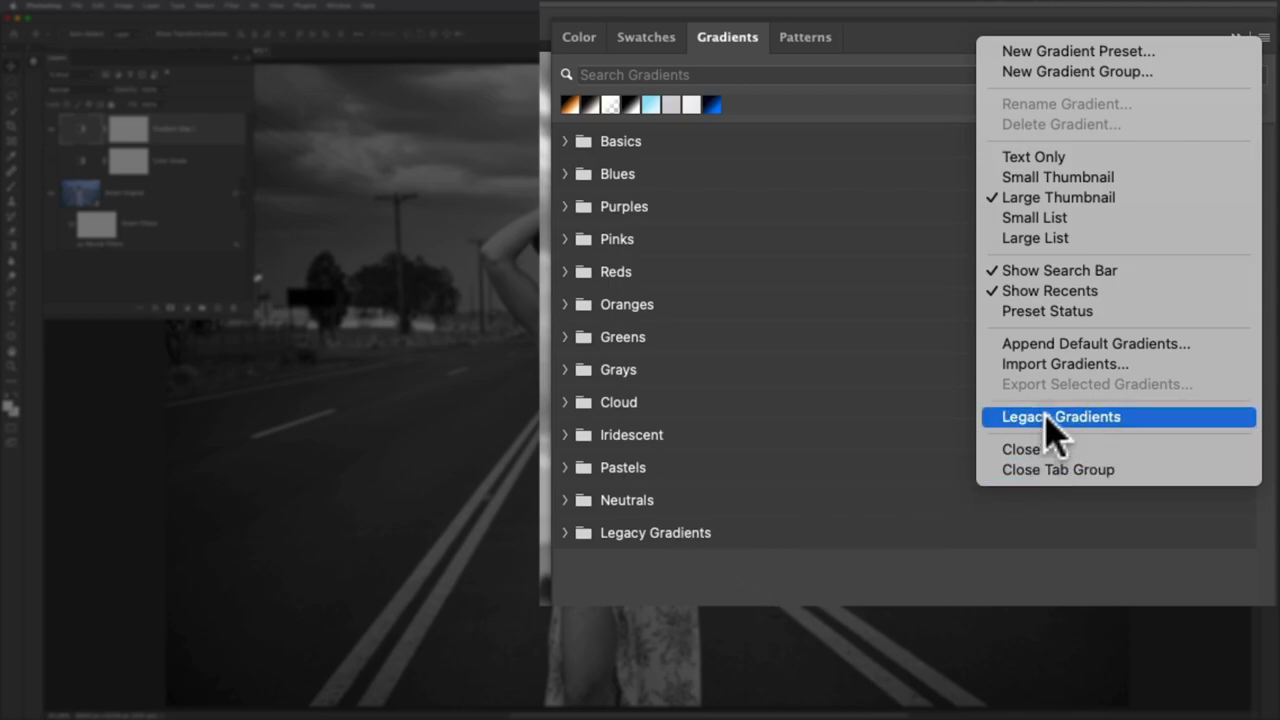
{"action": "left_click", "coordinate": [1025, 320]}
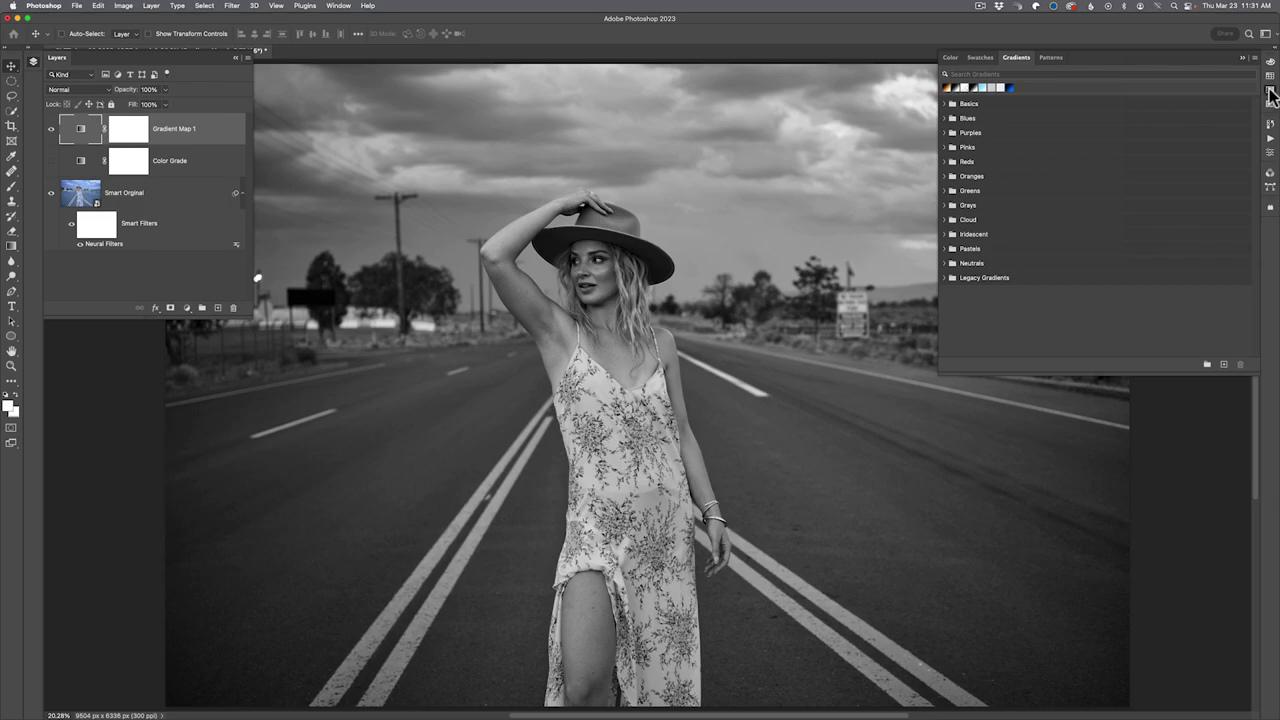
{"action": "left_click", "coordinate": [1270, 88]}
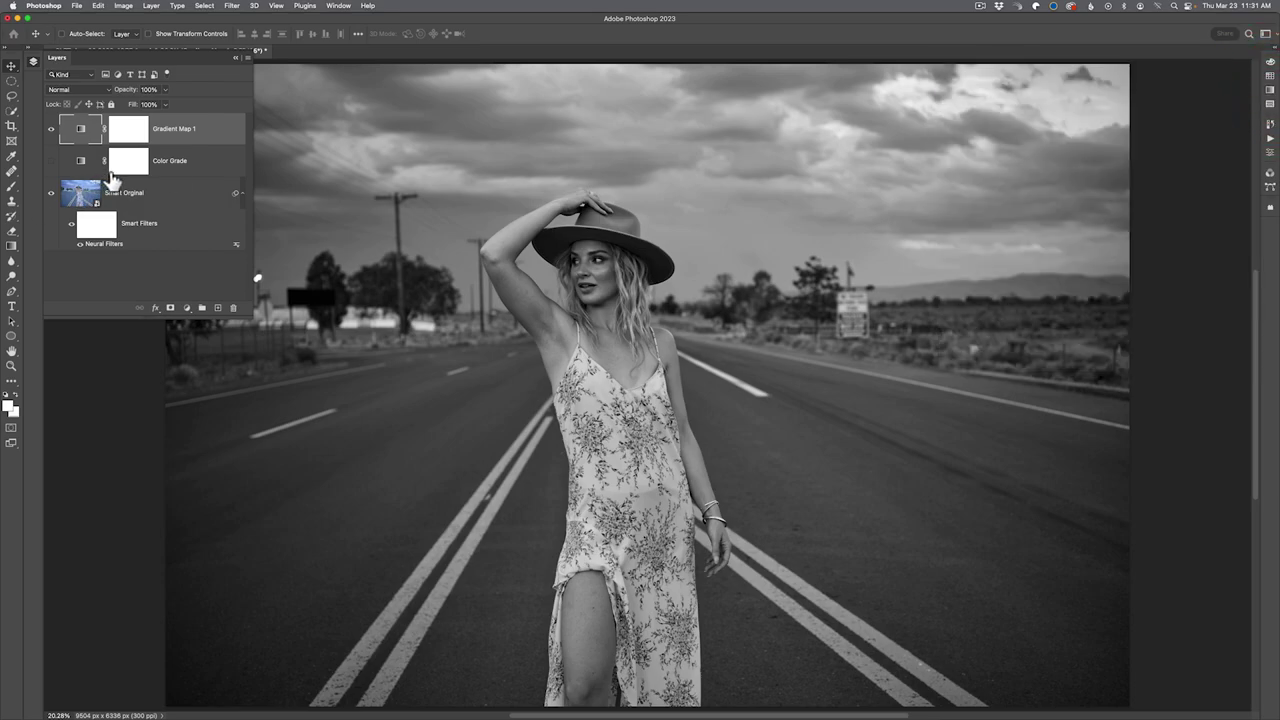
{"action": "double_click", "coordinate": [80, 130]}
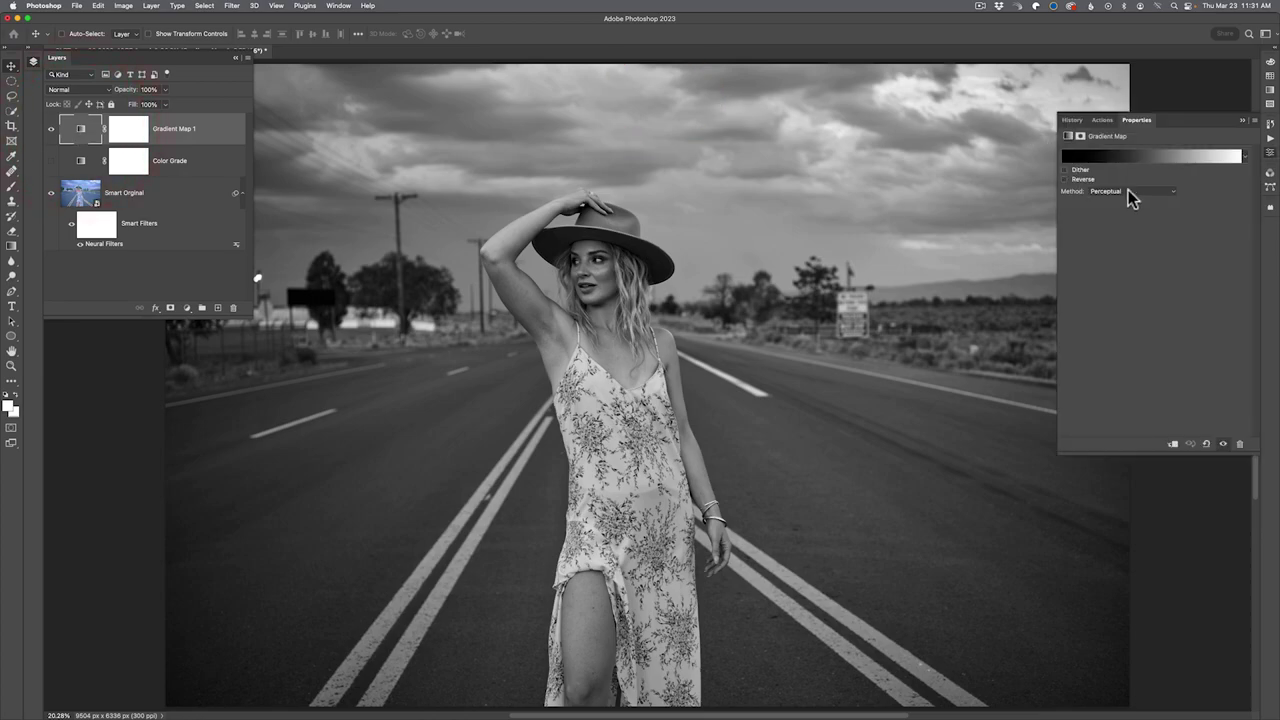
Collapse the Basics group and browse the Legacy Gradients presets to the Photographic Toning group.
{"action": "left_click", "coordinate": [1244, 157]}
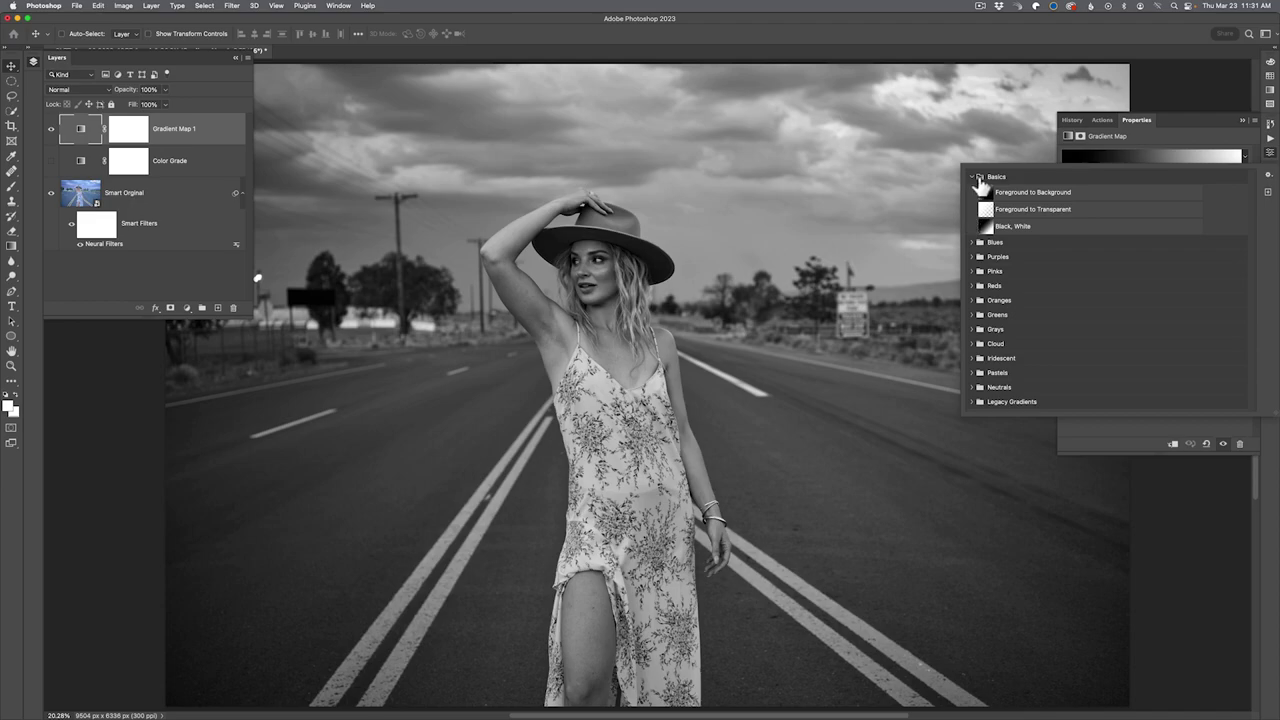
{"action": "left_click", "coordinate": [972, 177]}
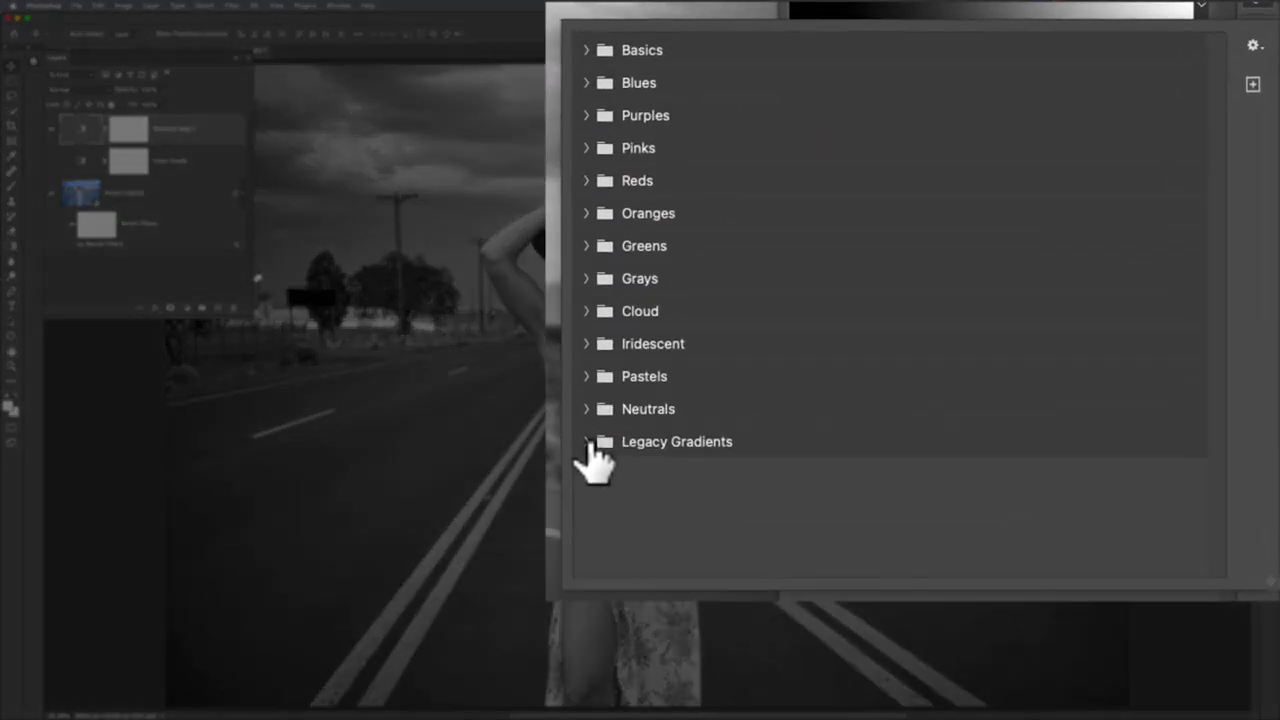
{"action": "left_click", "coordinate": [715, 404]}
{"action": "scroll", "coordinate": [625, 440], "scroll_direction": "down", "scroll_amount": 5}
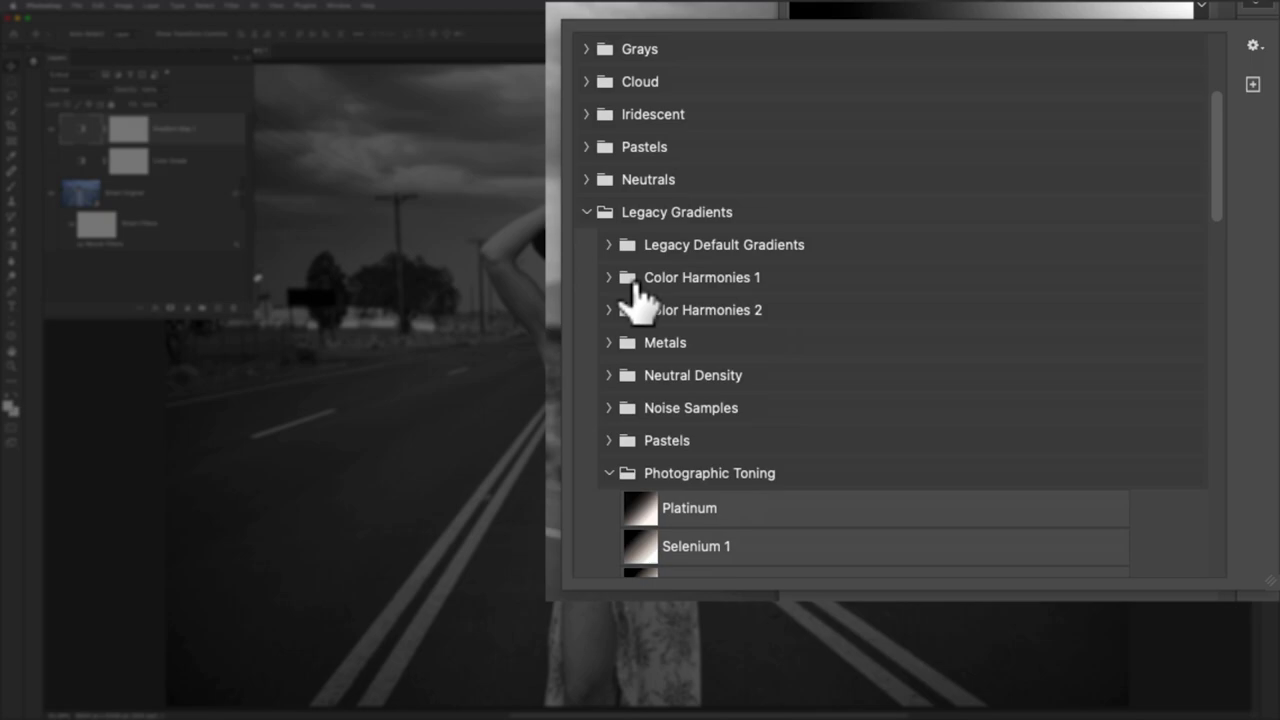
{"action": "scroll", "coordinate": [633, 305], "scroll_direction": "down", "scroll_amount": 5}
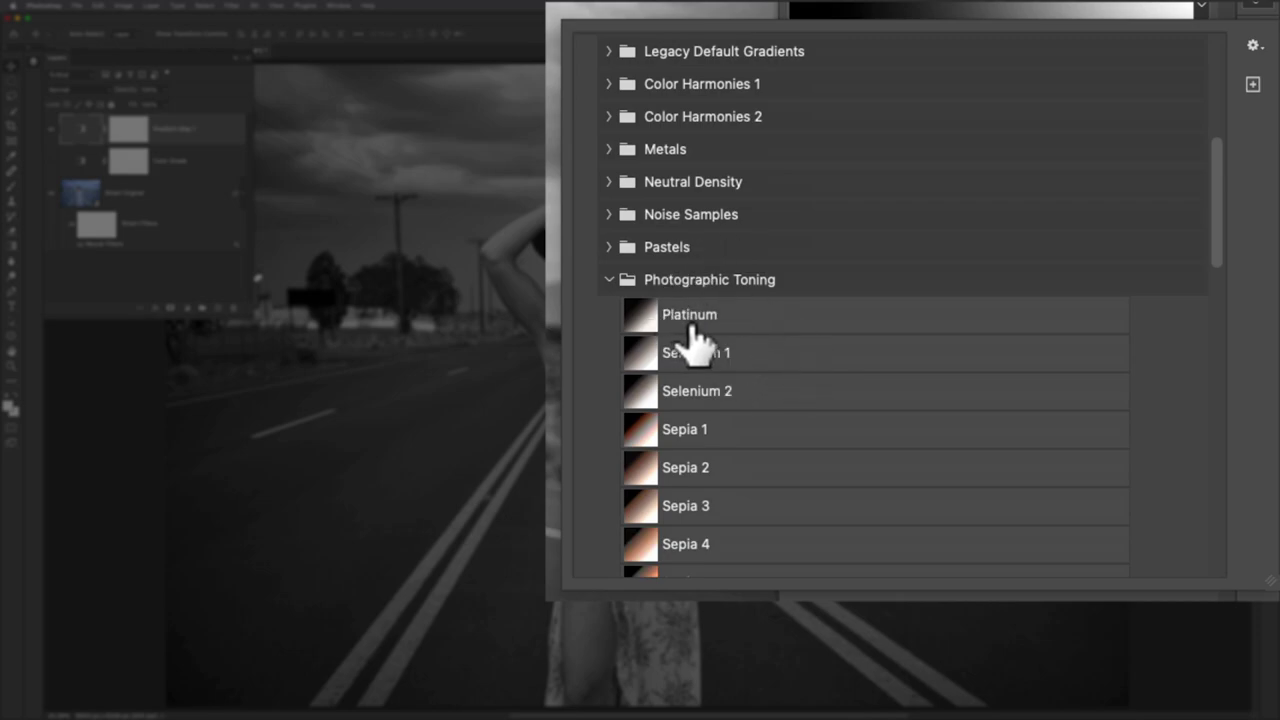
Look up the Append Default Gradients option, and apply the Platinum preset to the gradient map.
{"action": "left_click", "coordinate": [1254, 47]}
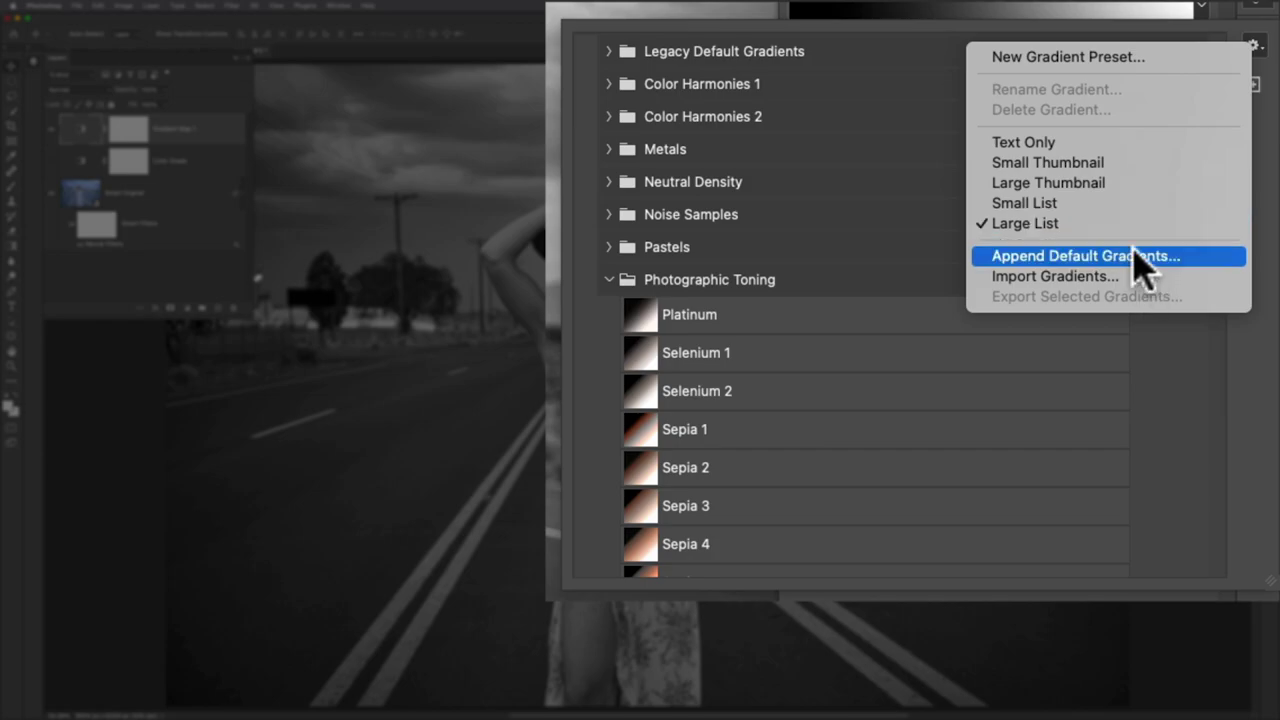
{"action": "left_click", "coordinate": [860, 190]}
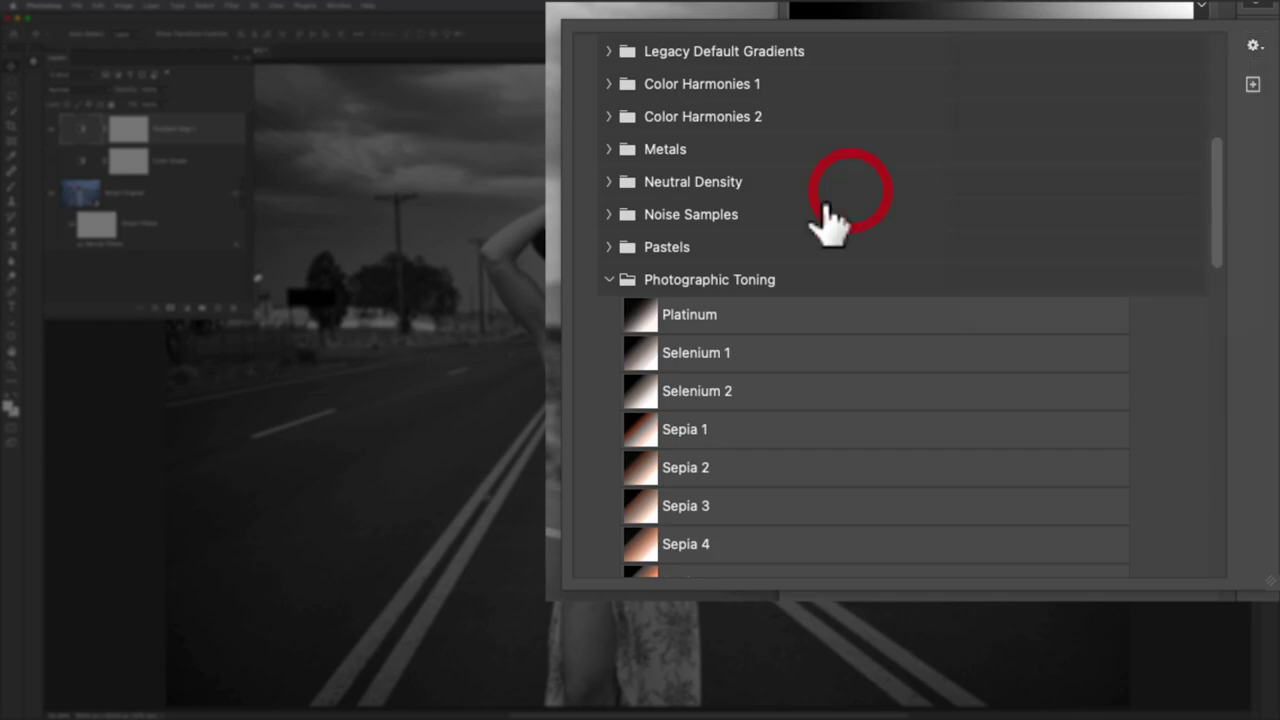
{"action": "left_click", "coordinate": [680, 318]}
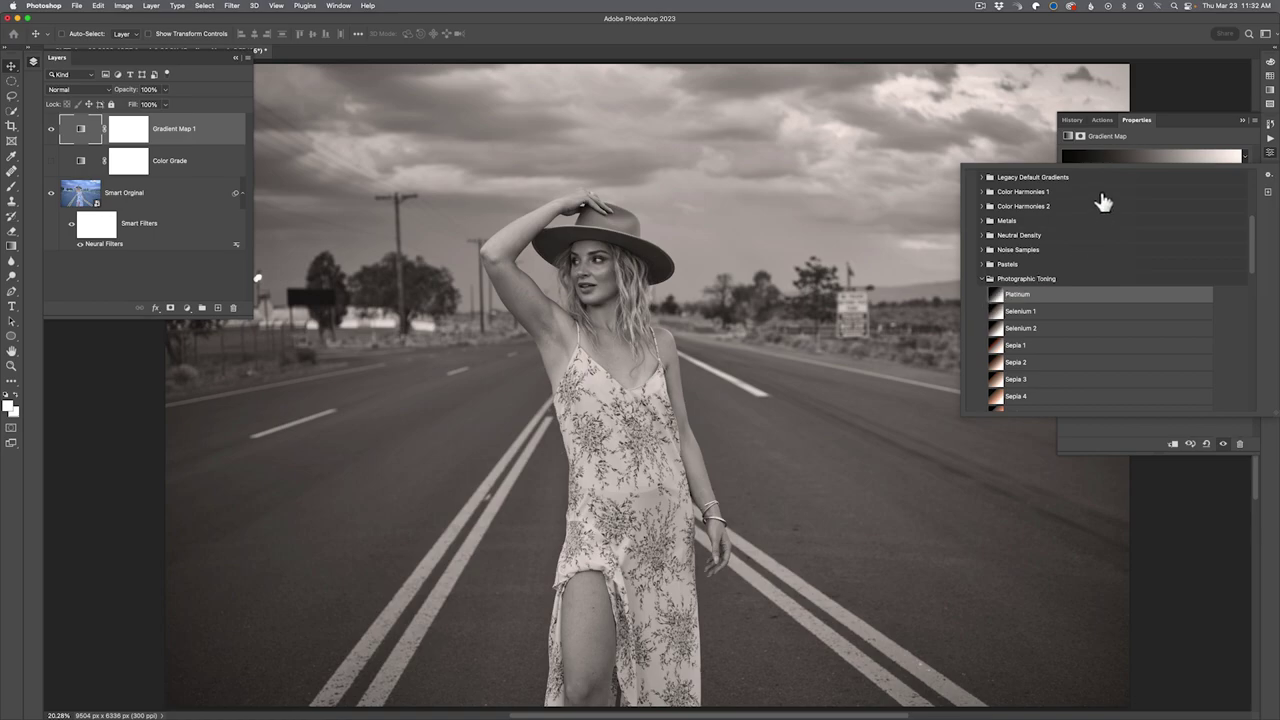
Inspect the Platinum gradient and the color of its darkest stop in the Gradient Editor, leaving both unchanged.
{"action": "left_click", "coordinate": [1162, 136]}
{"action": "left_click", "coordinate": [1144, 151]}
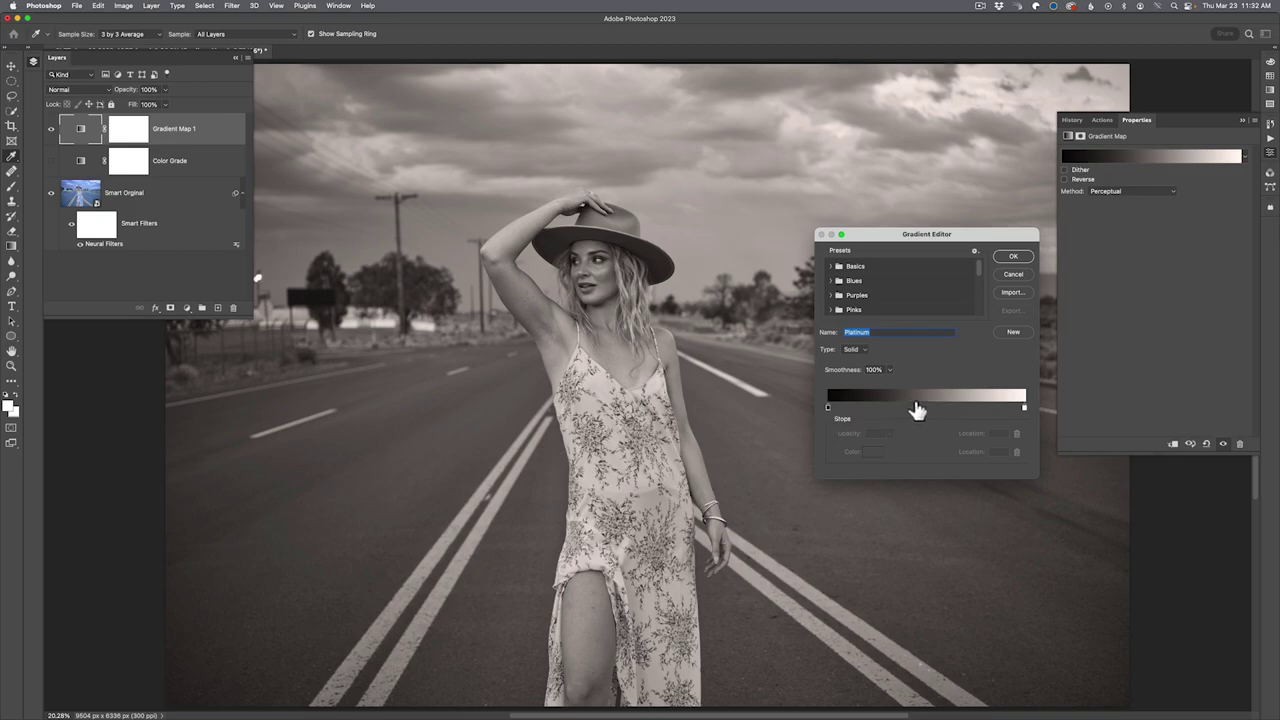
{"action": "double_click", "coordinate": [828, 408]}
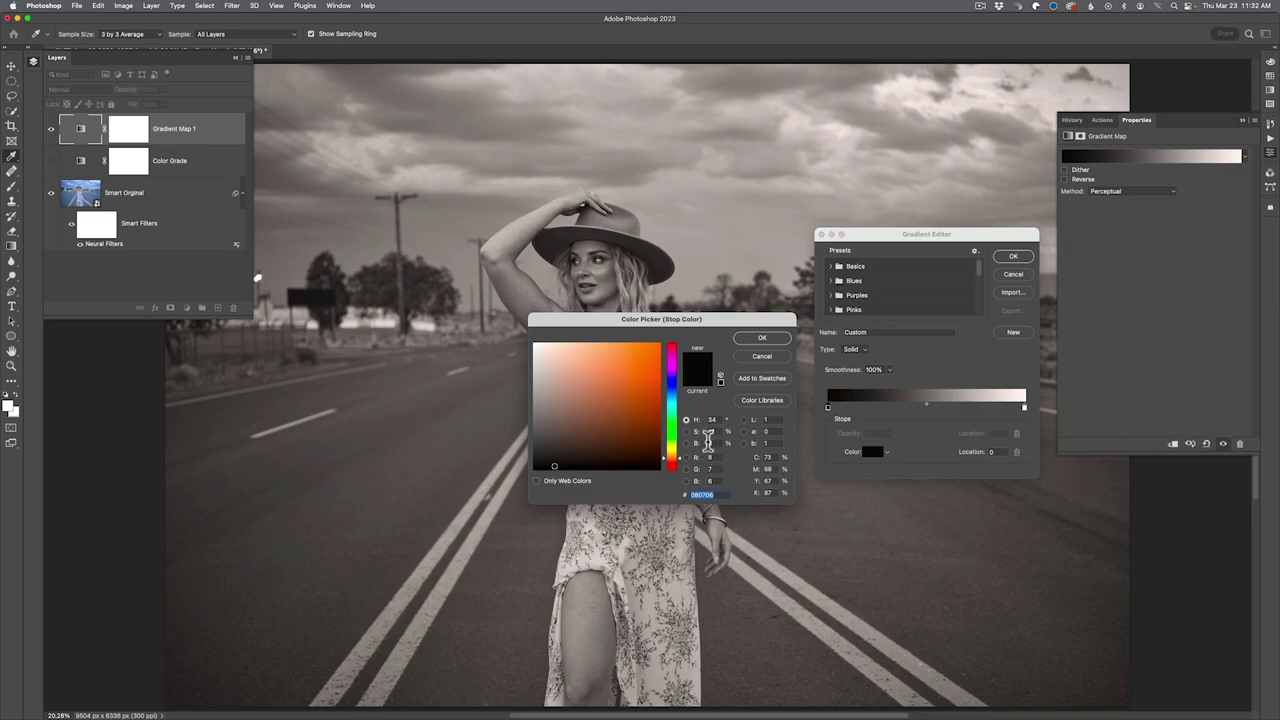
{"action": "left_click", "coordinate": [772, 356]}
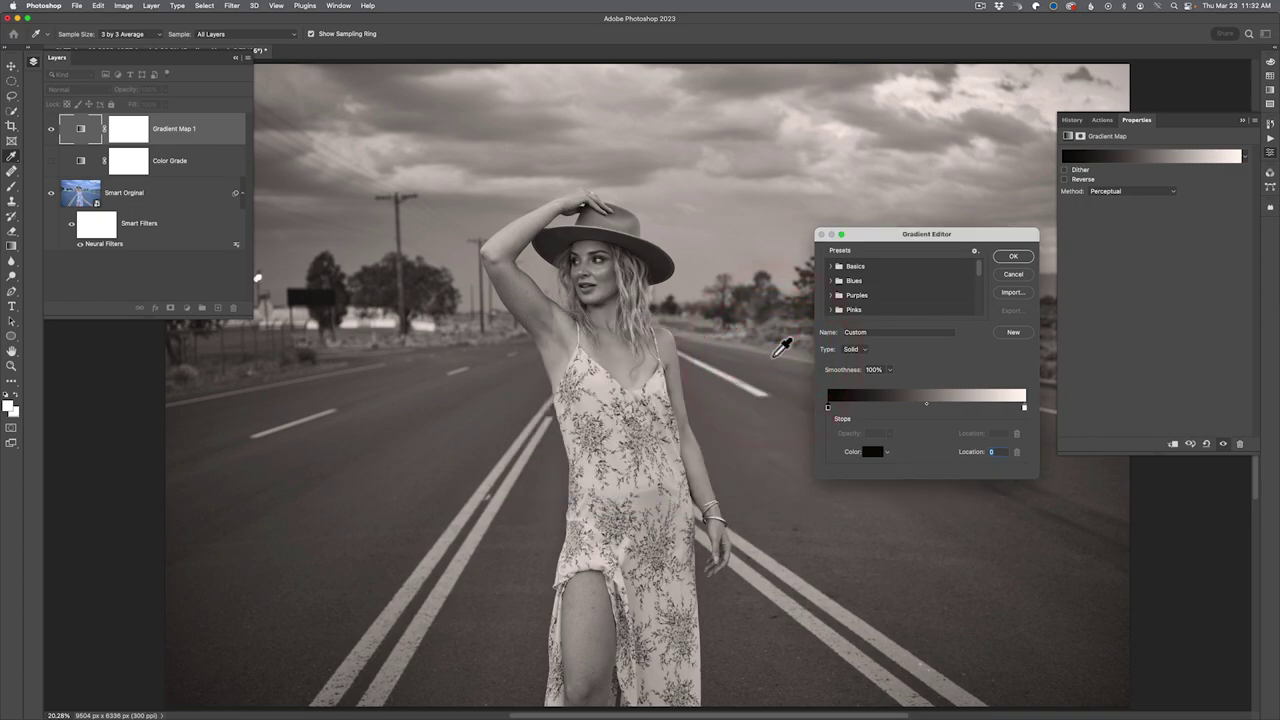
{"action": "left_click", "coordinate": [1005, 277]}
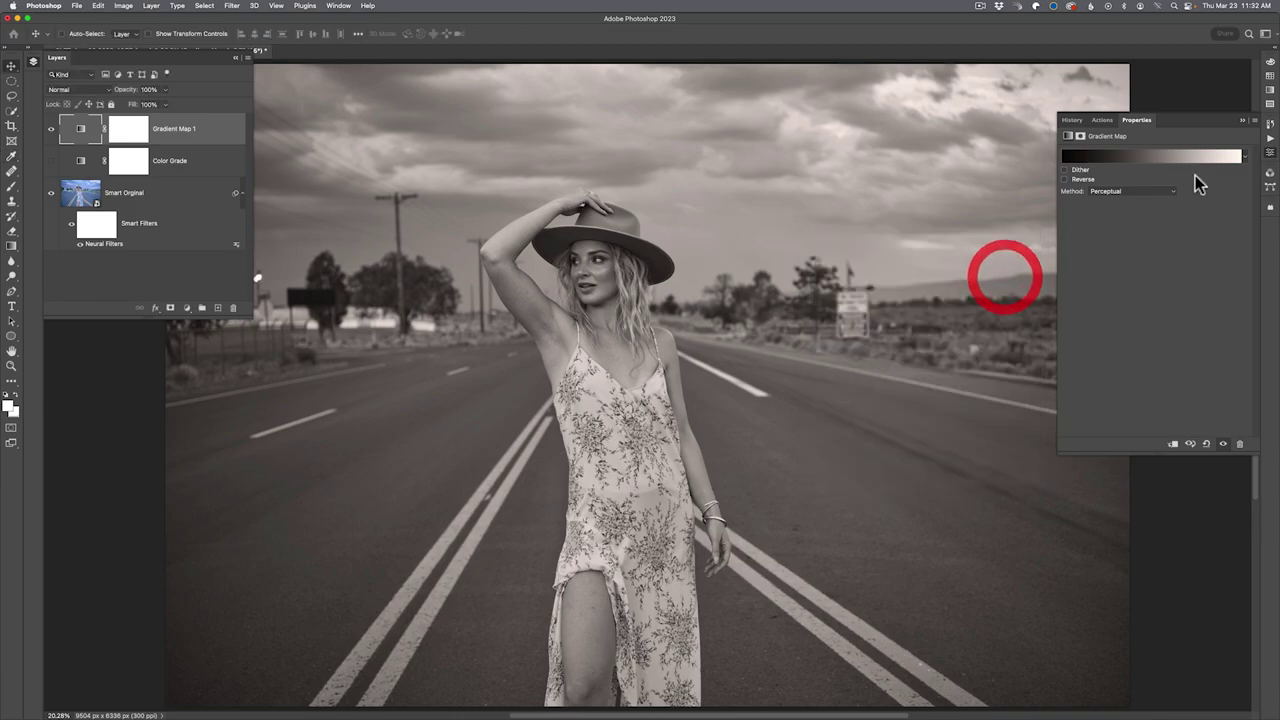
Try the Sepia Midtones, Sepia Highlights 2, Sepia Antique, Gold 1 and numbered Sepia presets from Photographic Toning on the gradient map.
{"action": "left_click", "coordinate": [1245, 156]}
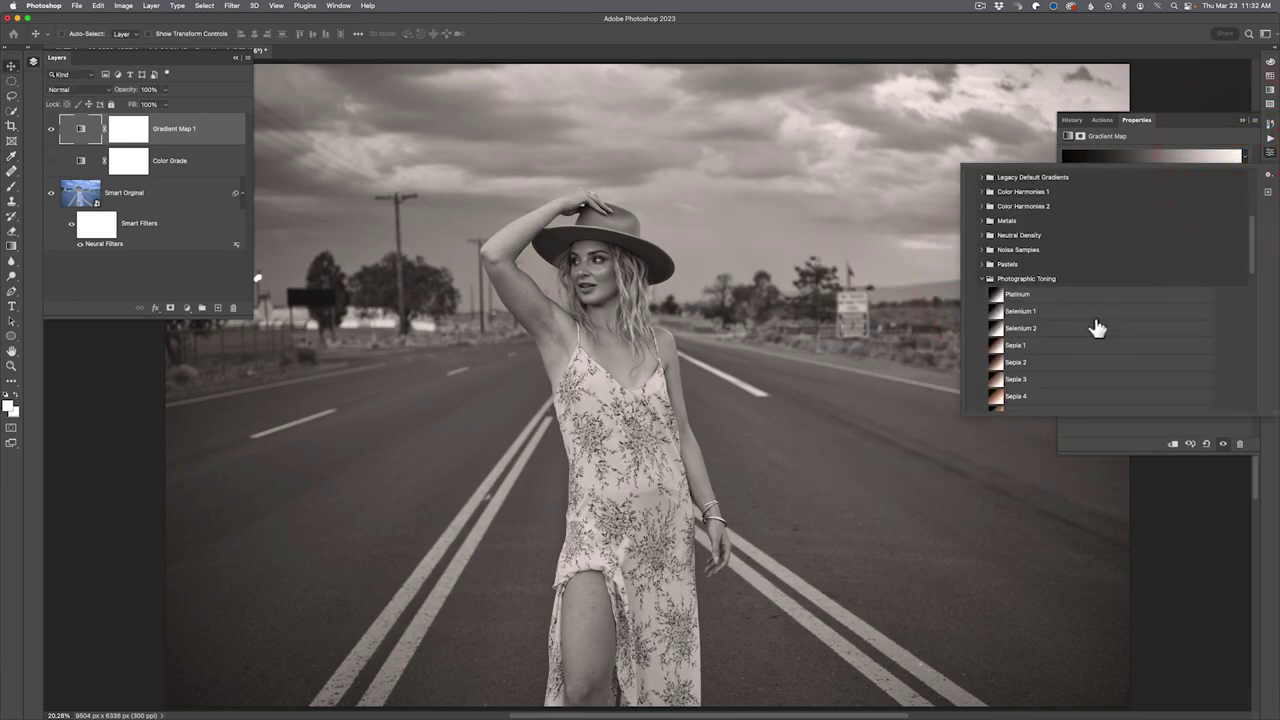
{"action": "scroll", "coordinate": [1097, 328], "scroll_direction": "down", "scroll_amount": 3}
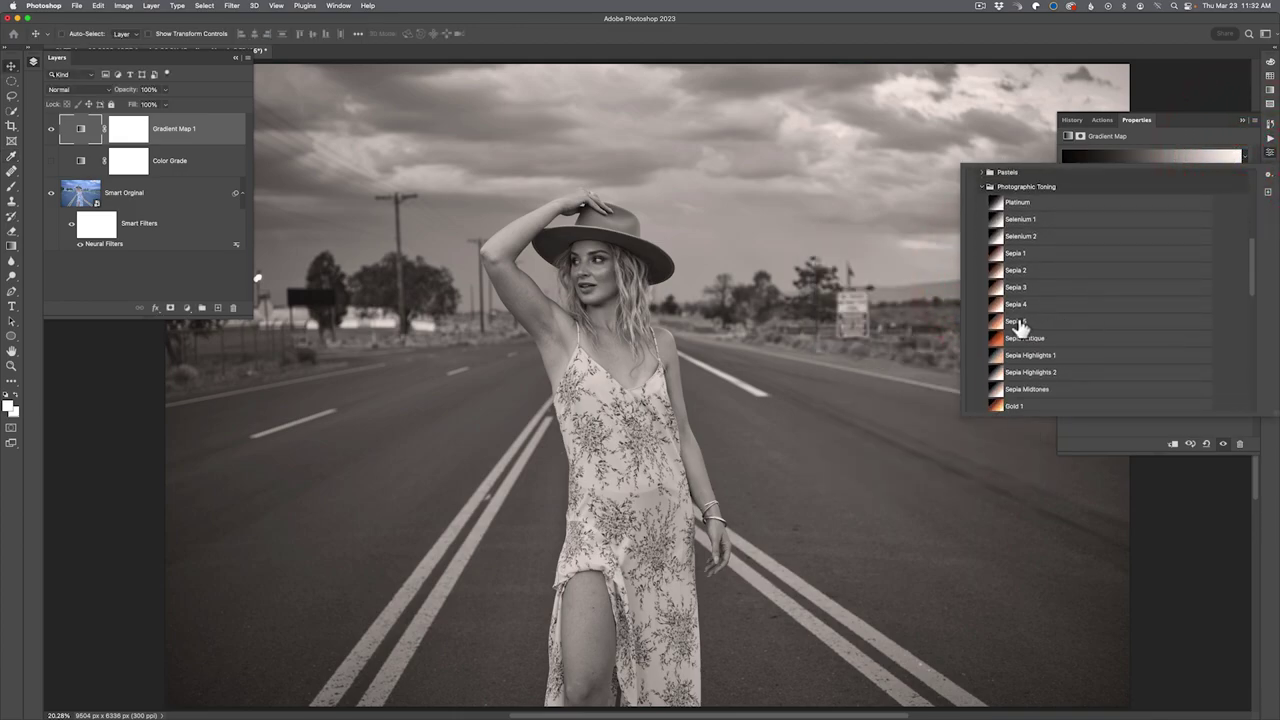
{"action": "scroll", "coordinate": [1018, 325], "scroll_direction": "down", "scroll_amount": 3}
{"action": "left_click", "coordinate": [1015, 311]}
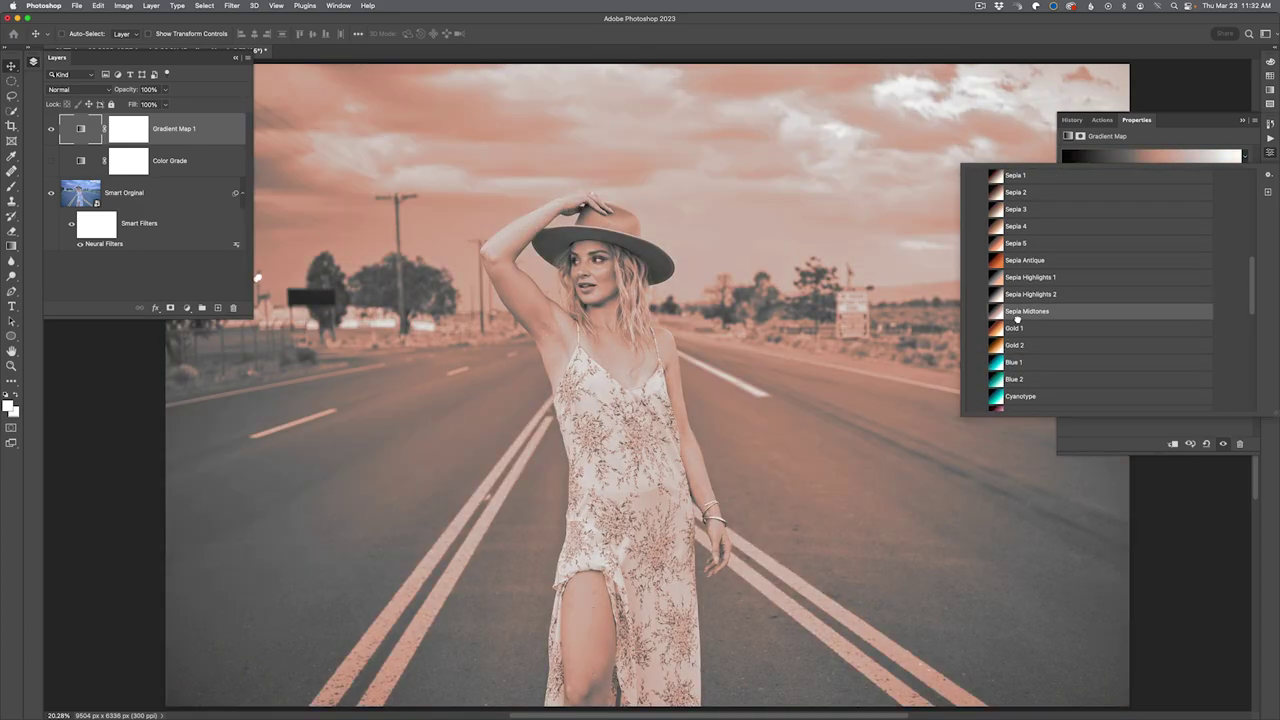
{"action": "left_click", "coordinate": [1015, 327]}
{"action": "left_click", "coordinate": [1020, 292]}
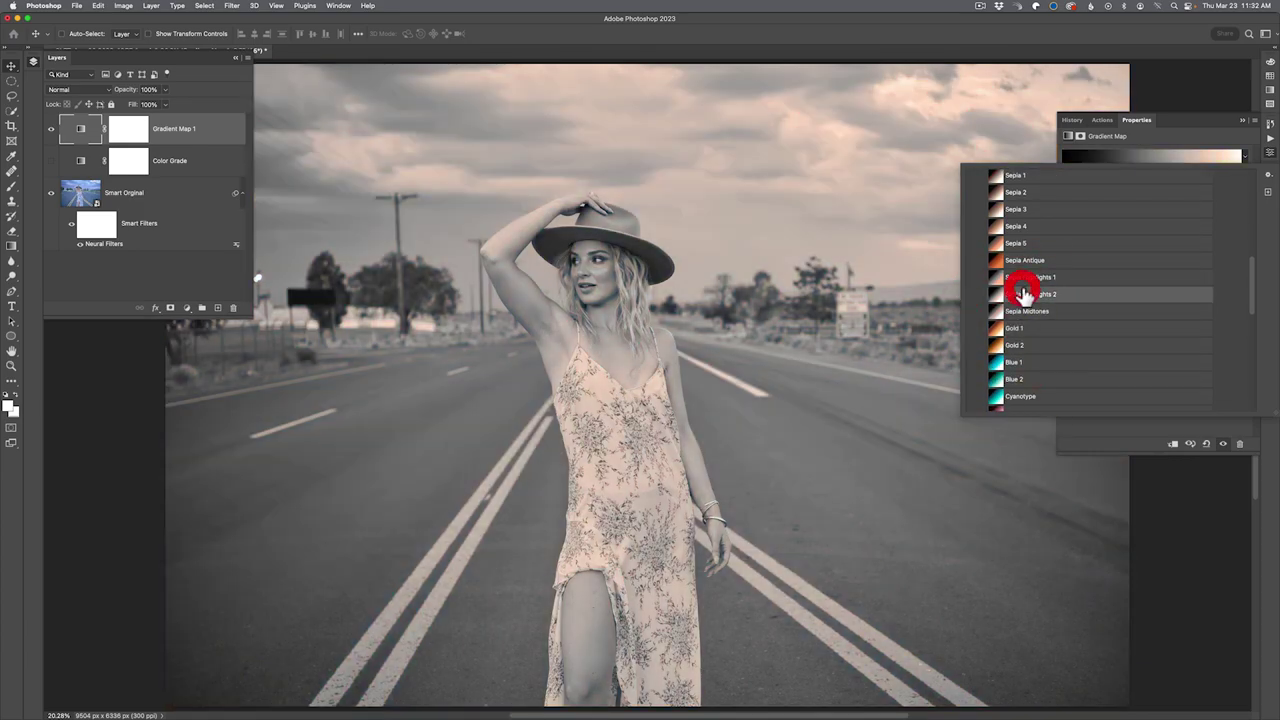
{"action": "left_click", "coordinate": [1020, 262]}
{"action": "left_click", "coordinate": [1018, 243]}
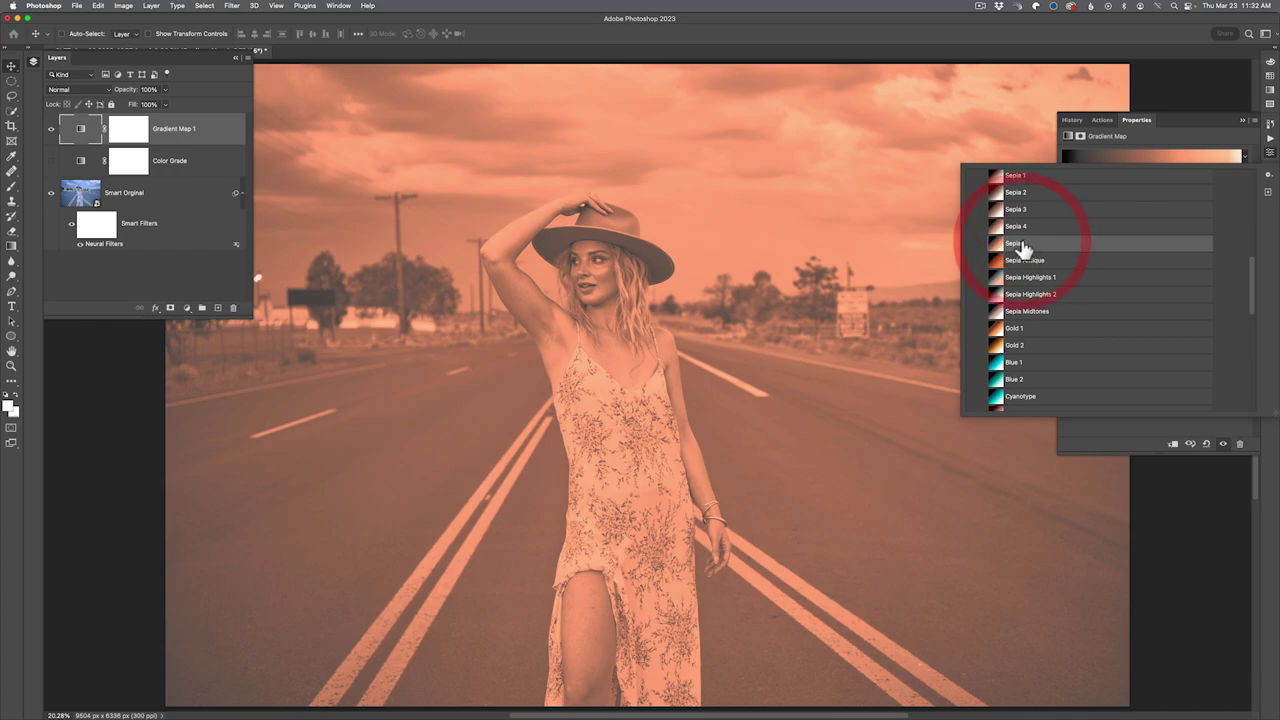
{"action": "left_click", "coordinate": [1015, 209]}
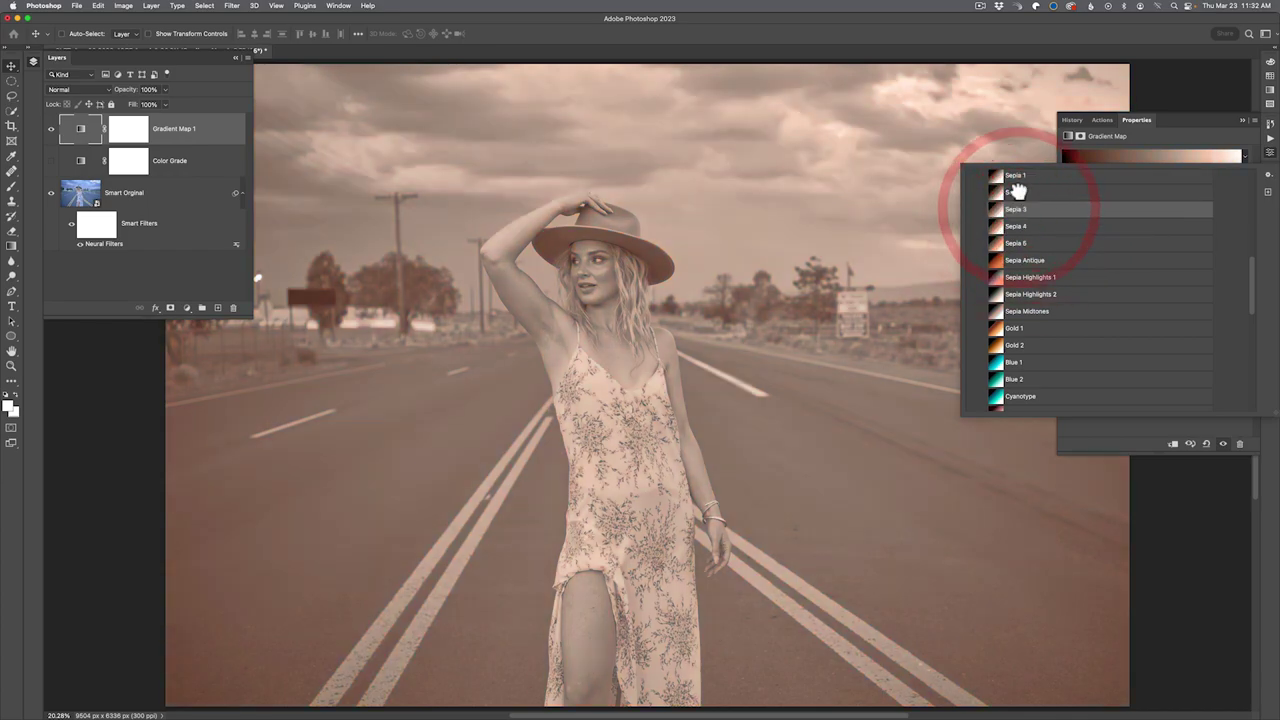
{"action": "left_click", "coordinate": [1018, 192]}
{"action": "left_click", "coordinate": [1018, 209]}
{"action": "left_click", "coordinate": [1014, 227]}
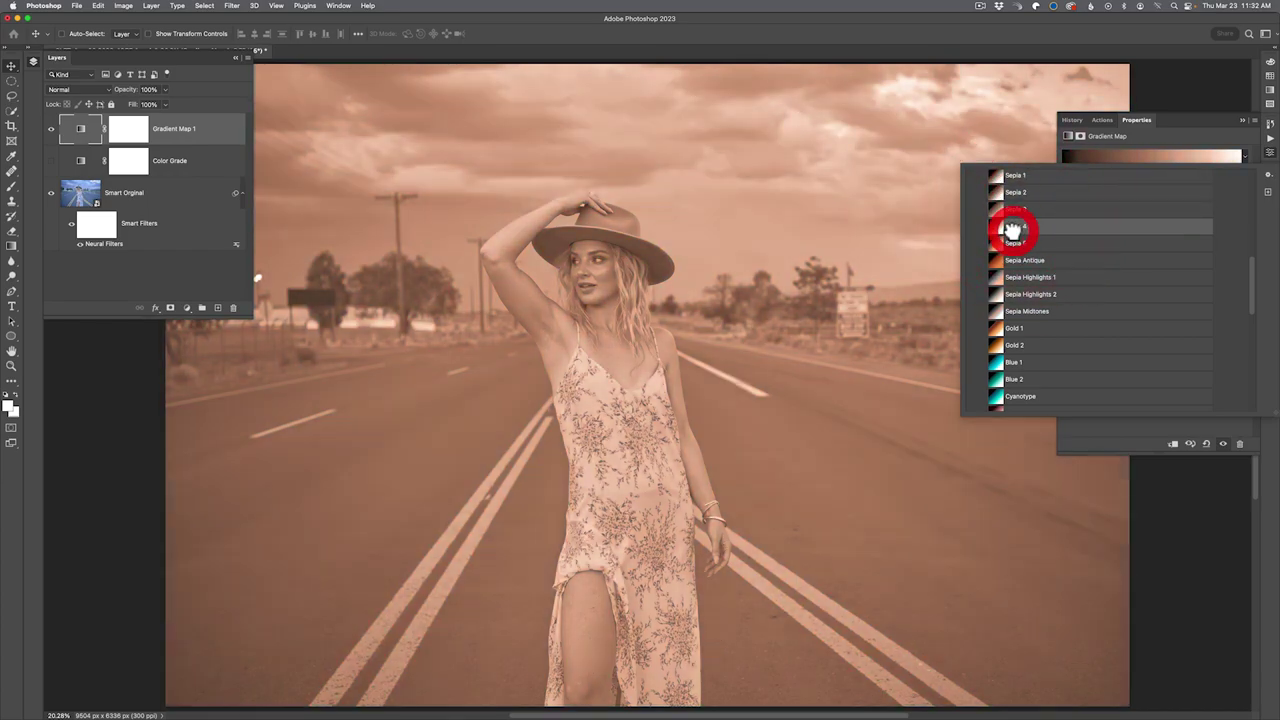
{"action": "left_click", "coordinate": [1016, 243]}
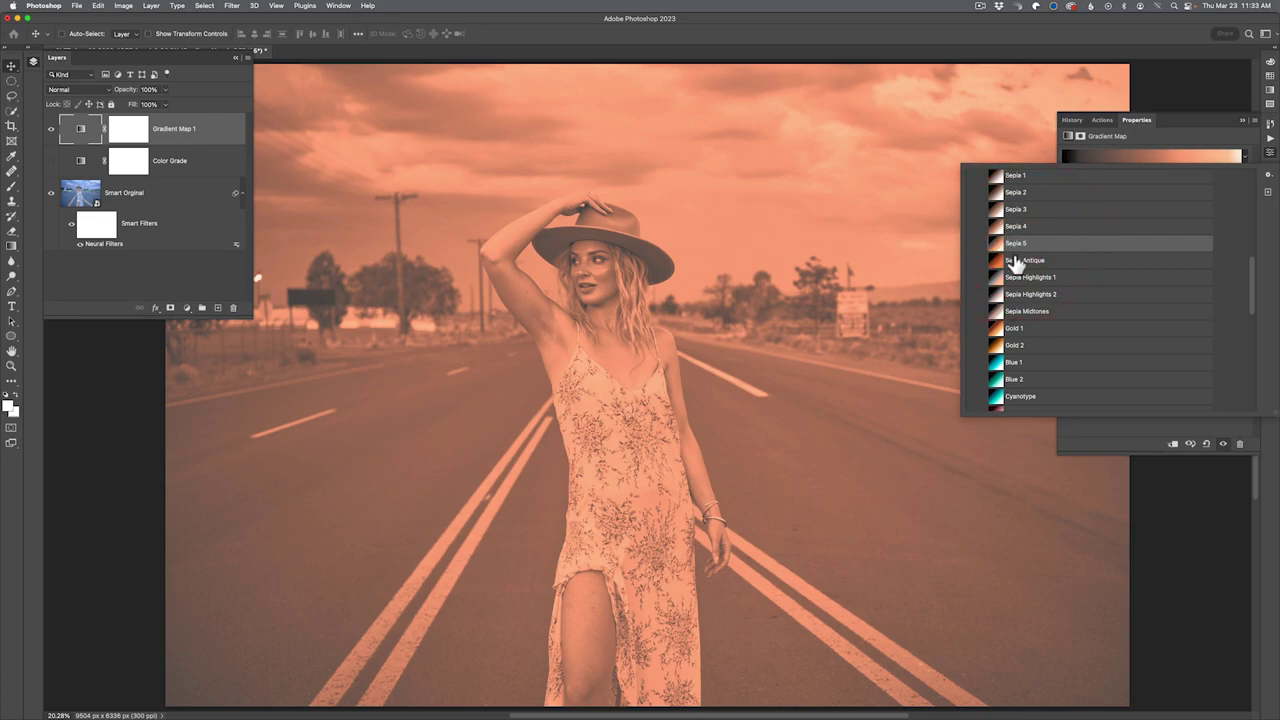
Compare the Gold 1 and Gold 2 presets on the portrait and apply Gold 1 to the gradient map.
{"action": "left_click", "coordinate": [1015, 328]}
{"action": "left_click", "coordinate": [1013, 345]}
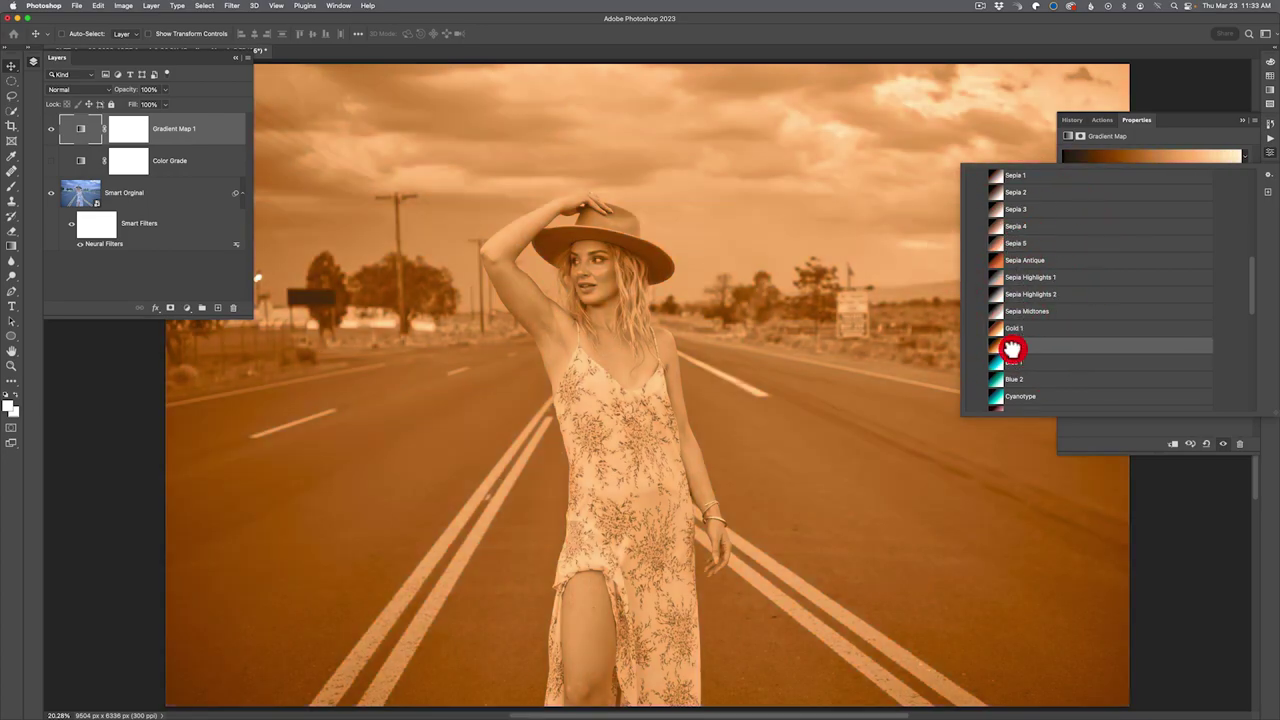
{"action": "left_click", "coordinate": [1016, 330]}
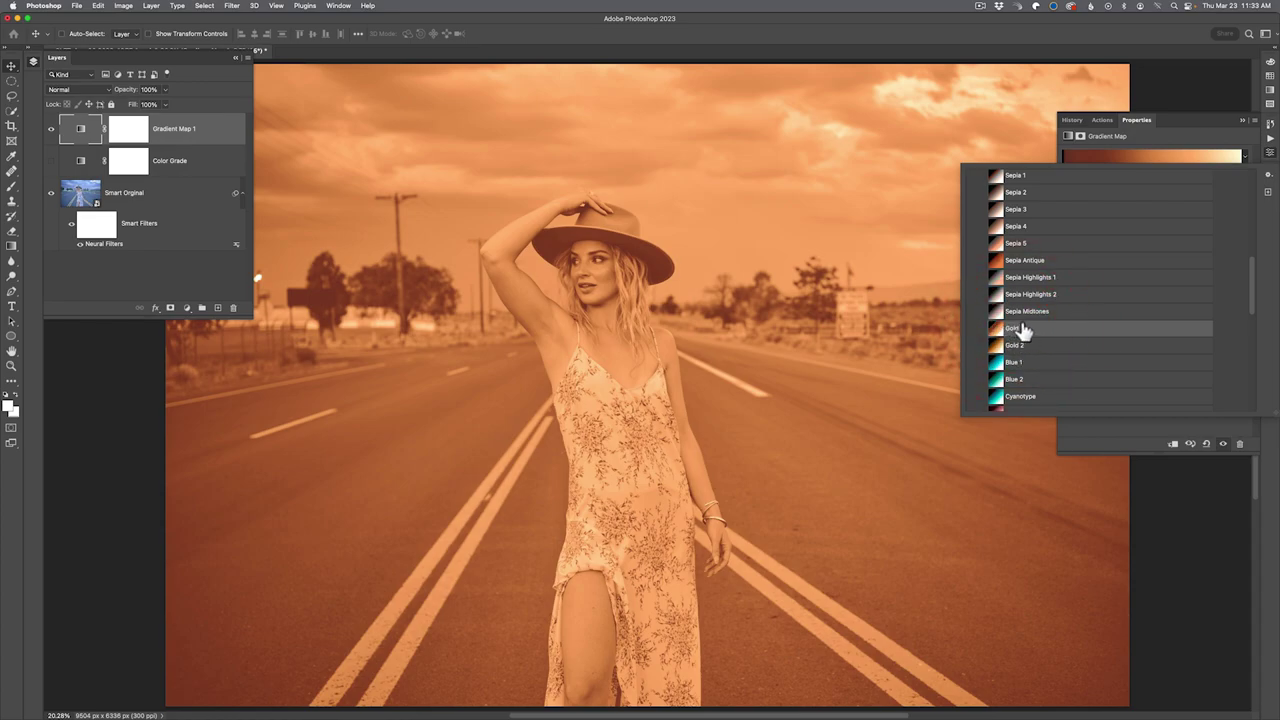
{"action": "left_click", "coordinate": [1147, 130]}
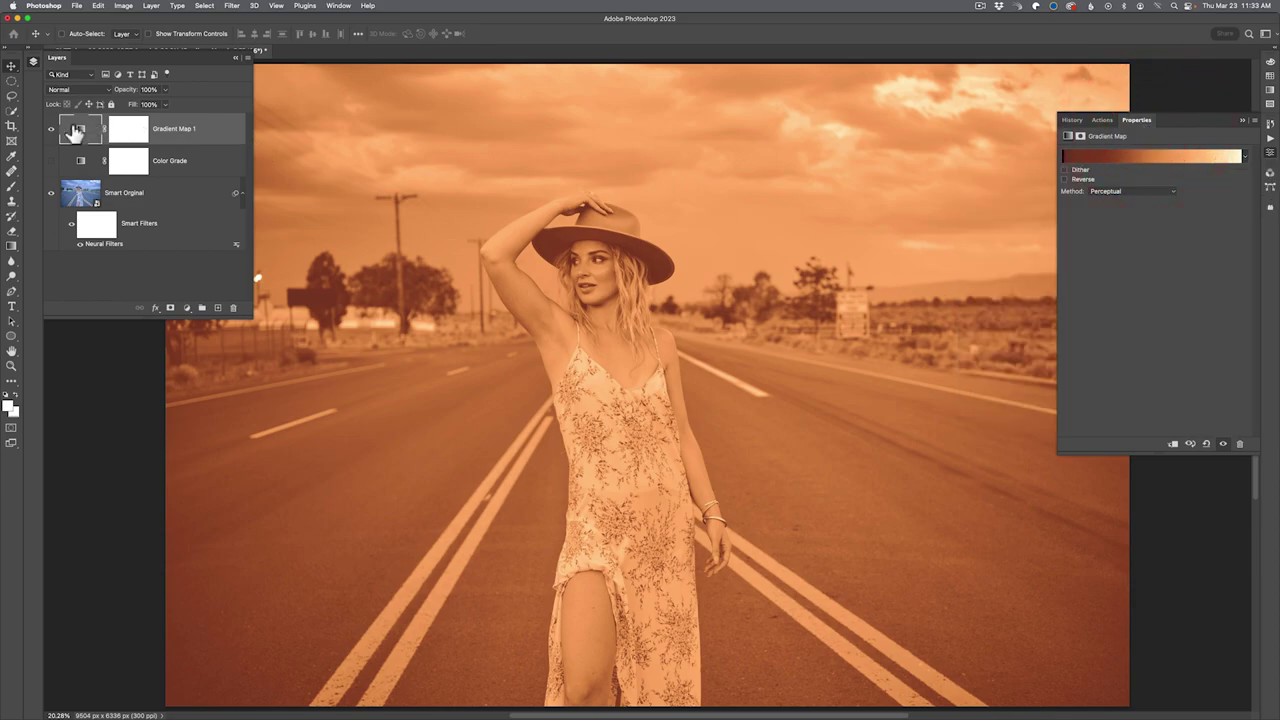
Preview the available blend modes on the Gradient Map layer, keeping Normal.
{"action": "left_click", "coordinate": [80, 88]}
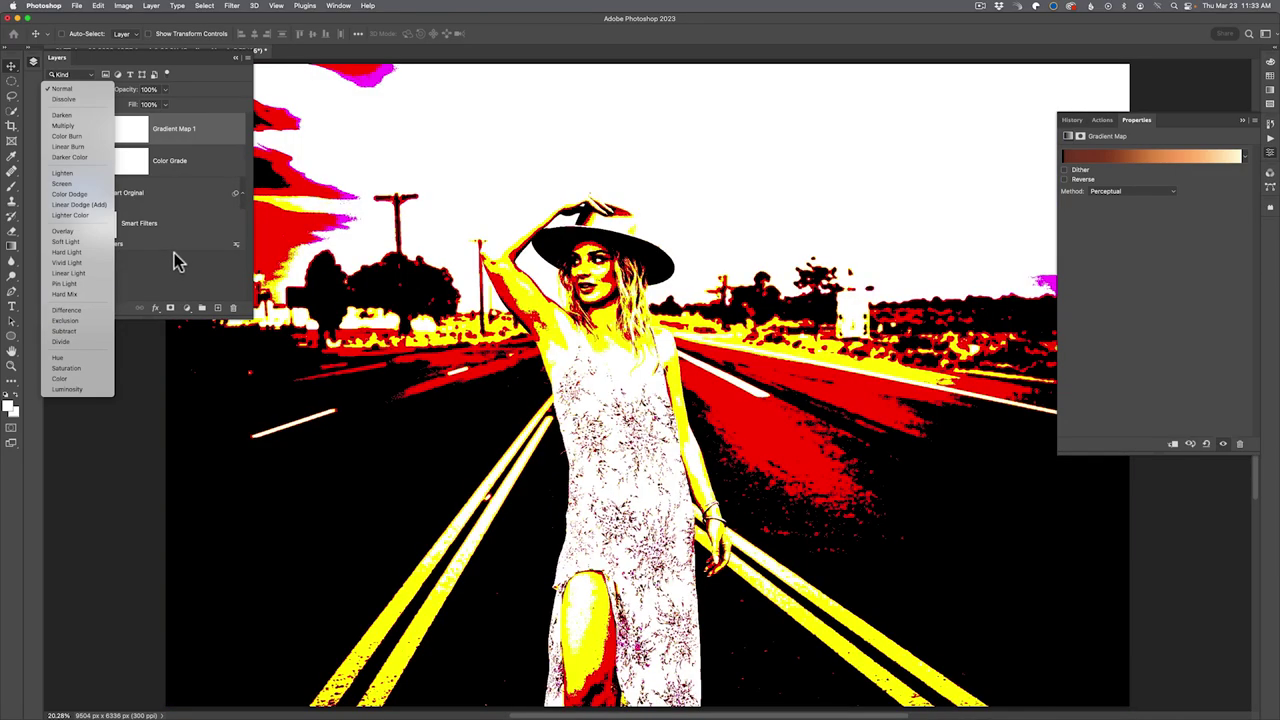
{"action": "left_click", "coordinate": [170, 270]}
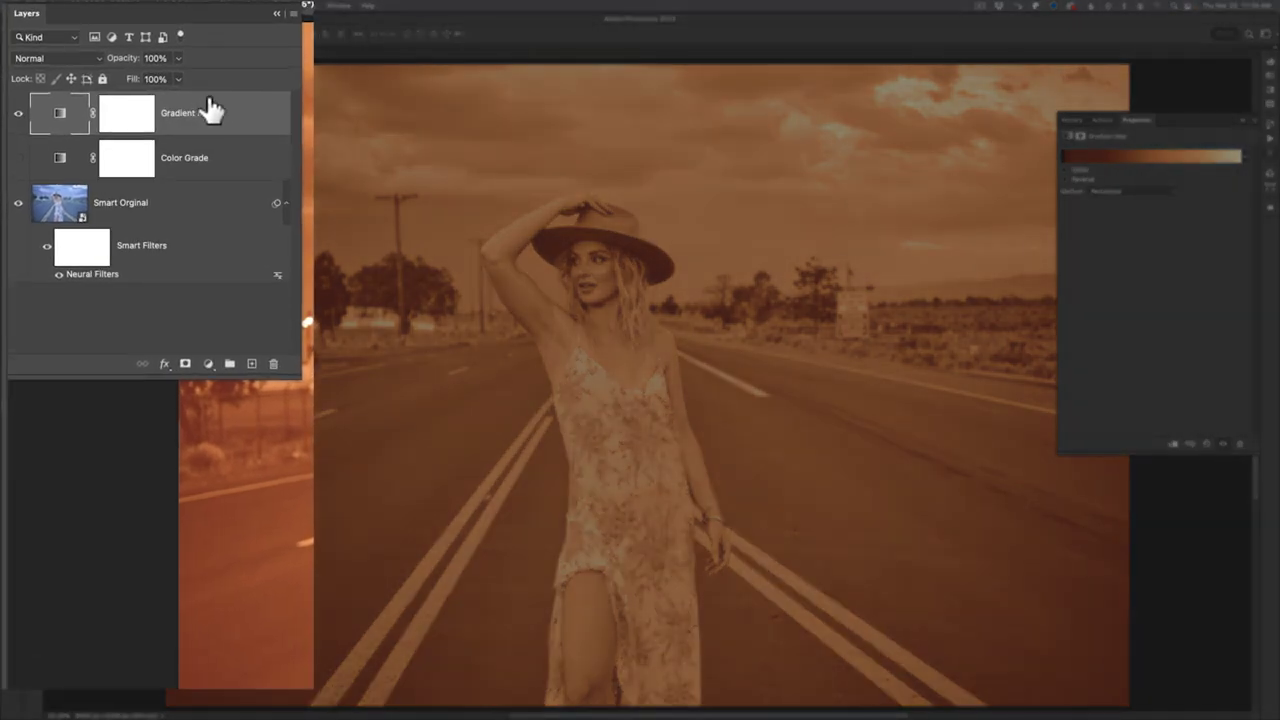
Add a Curves adjustment layer and place it directly below the Gradient Map 1 layer.
{"action": "left_click", "coordinate": [221, 390]}
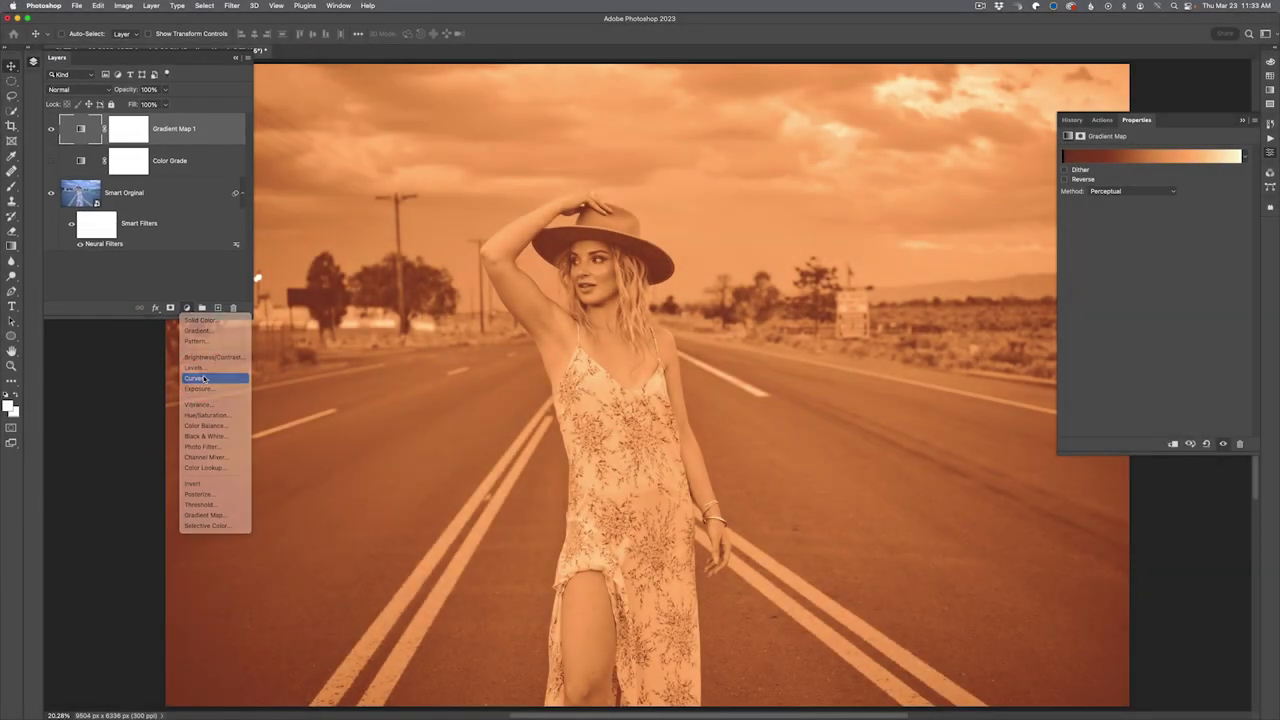
{"action": "left_click", "coordinate": [240, 495]}
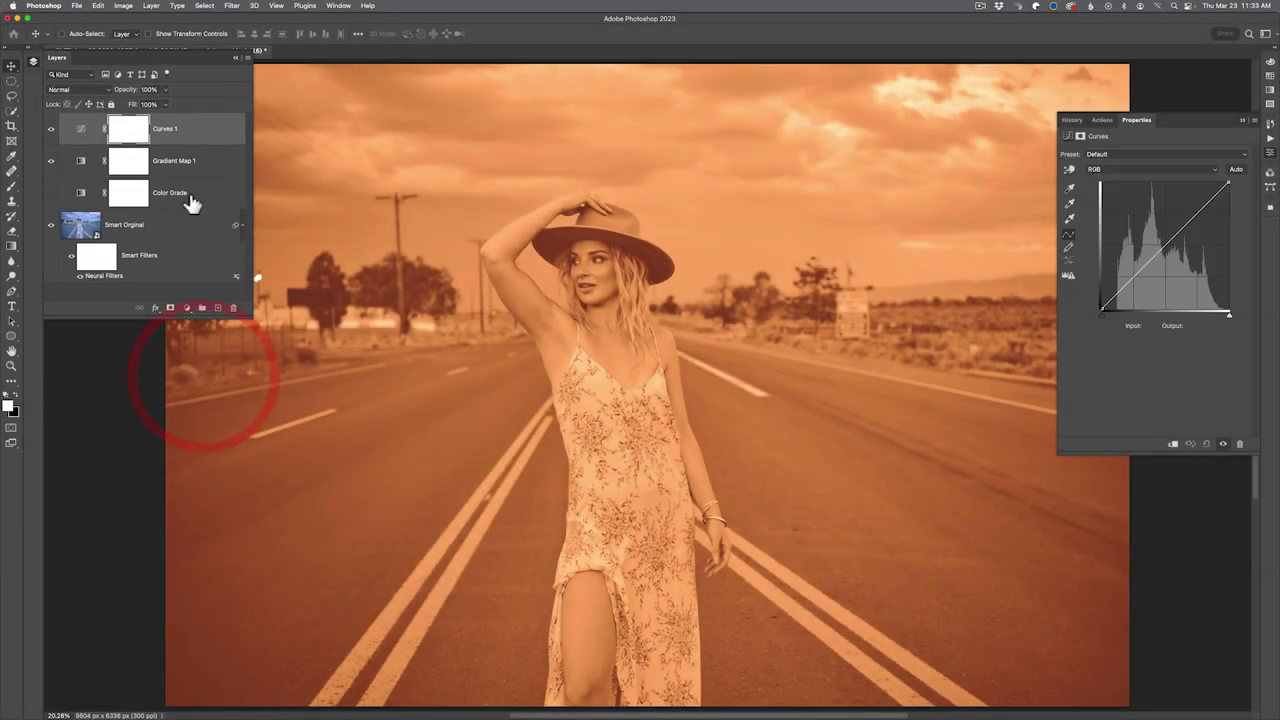
{"action": "left_click_drag", "start_coordinate": [183, 130], "coordinate": [183, 172]}
Rename the Gradient Map layer Photo Tone and the Curves layer Contrast.
{"action": "double_click", "coordinate": [178, 128]}
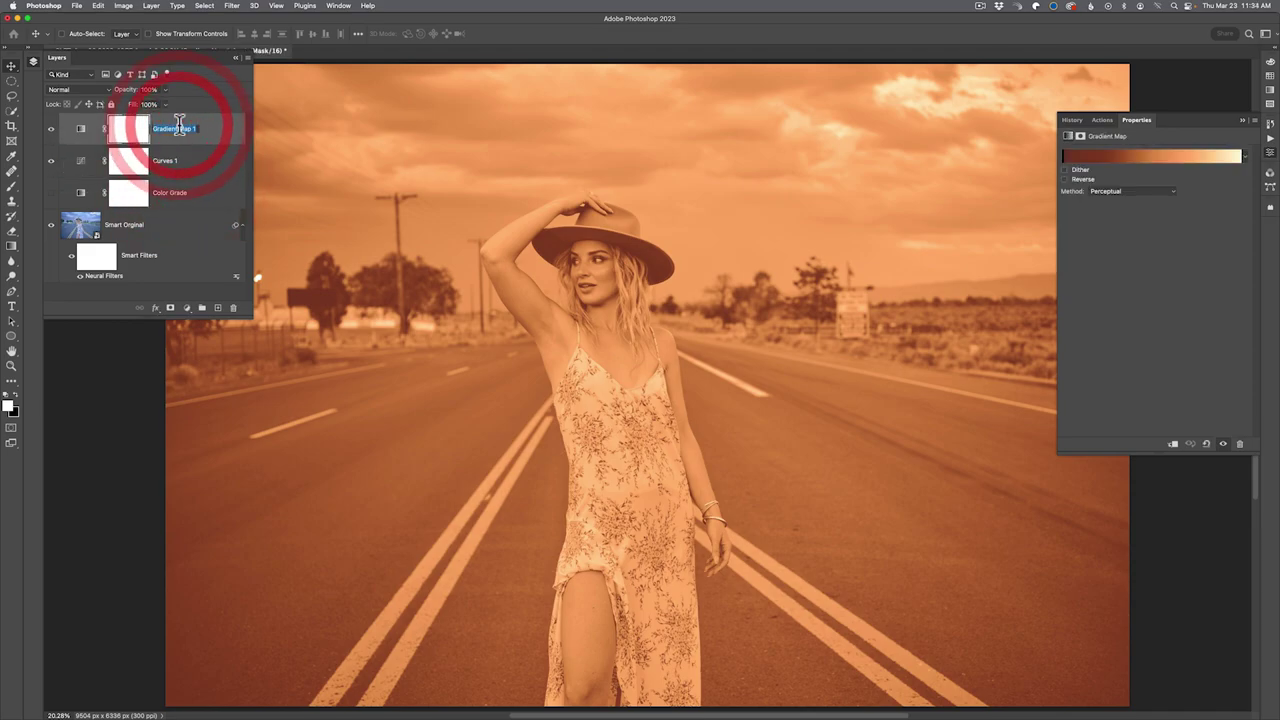
{"action": "type", "text": "Photo Tone"}
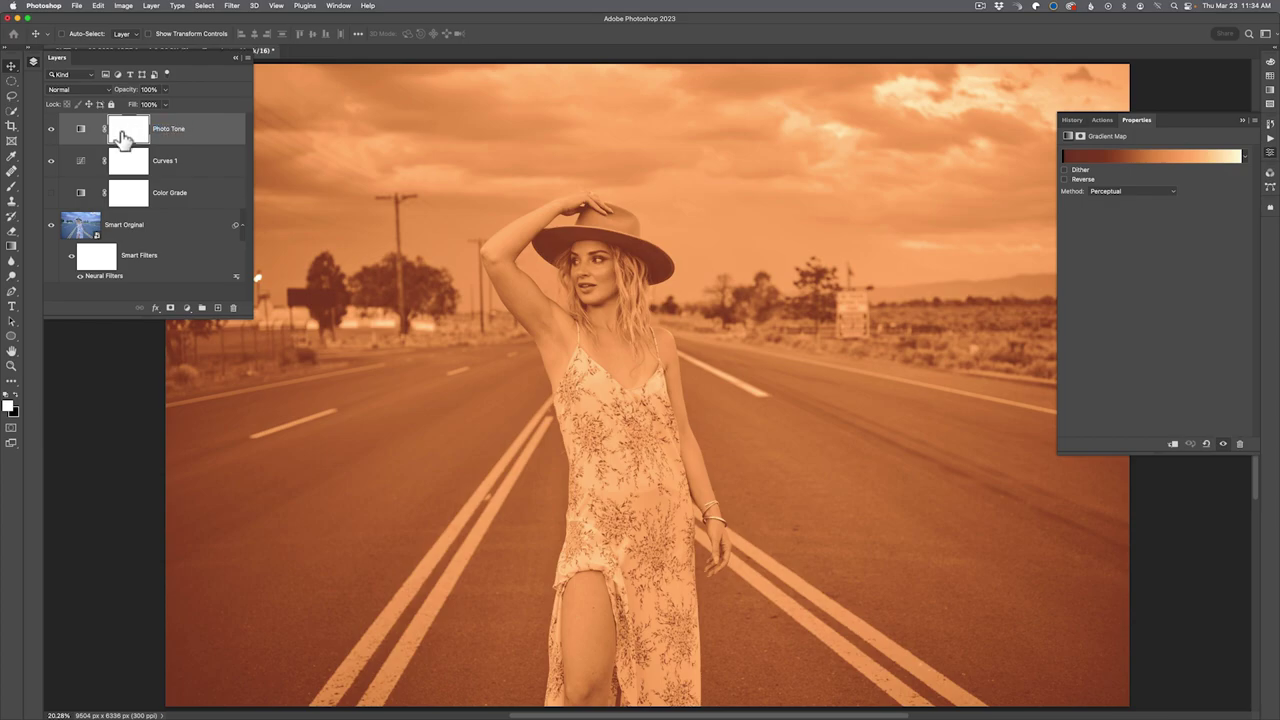
{"action": "left_click", "coordinate": [165, 160]}
{"action": "type", "text": "ontrast"}
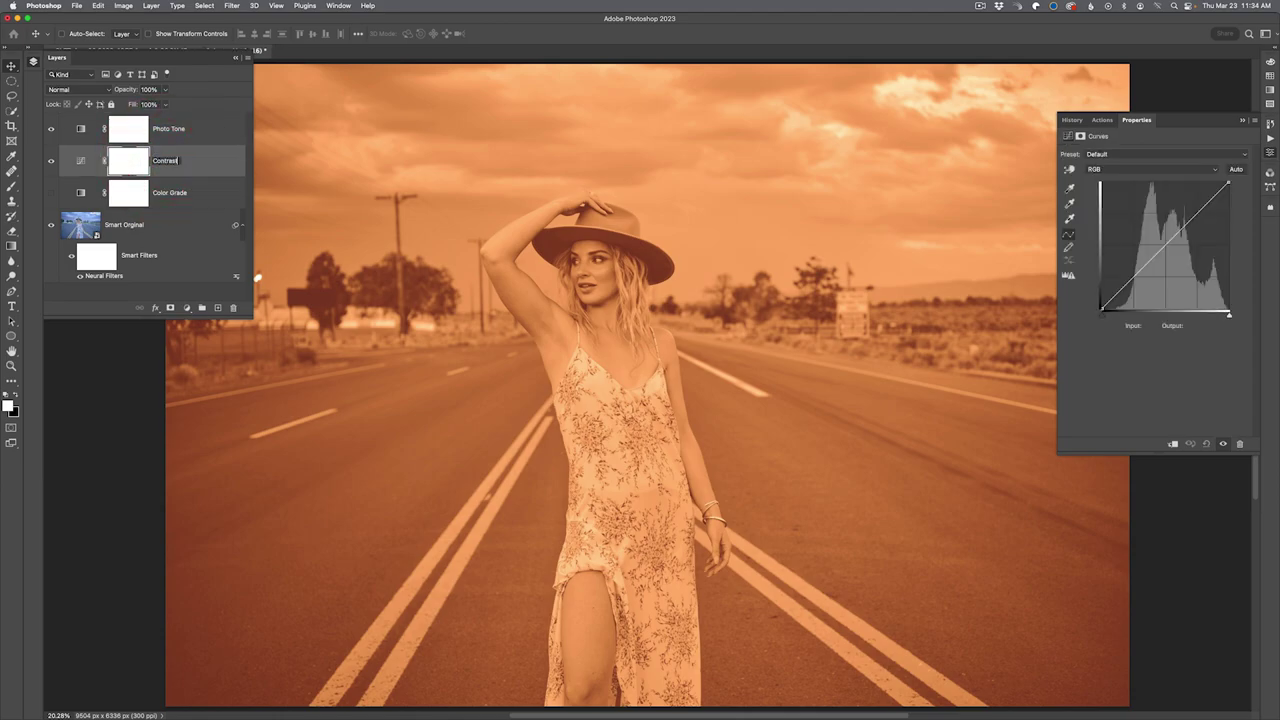
{"action": "key", "text": "Return"}
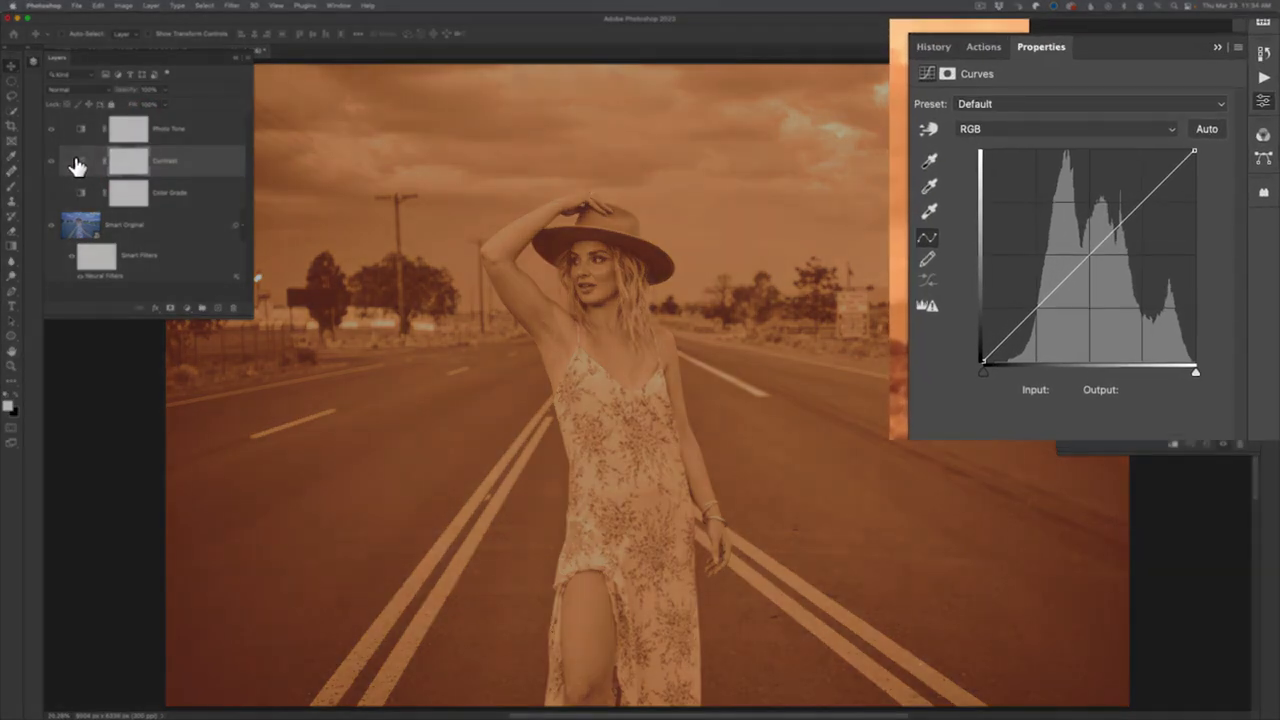
Try the Medium Contrast (RGB) curves preset on the Contrast layer and settle on Strong Contrast (RGB).
{"action": "left_click", "coordinate": [80, 161]}
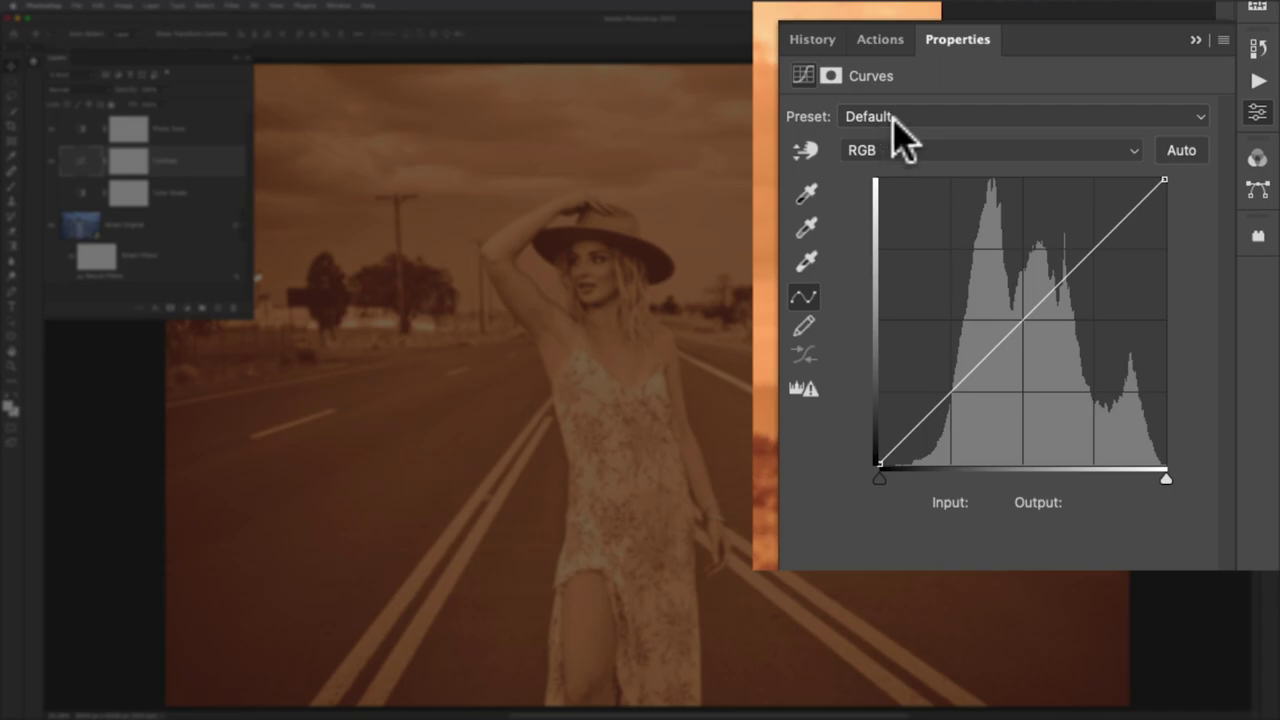
{"action": "left_click", "coordinate": [888, 117]}
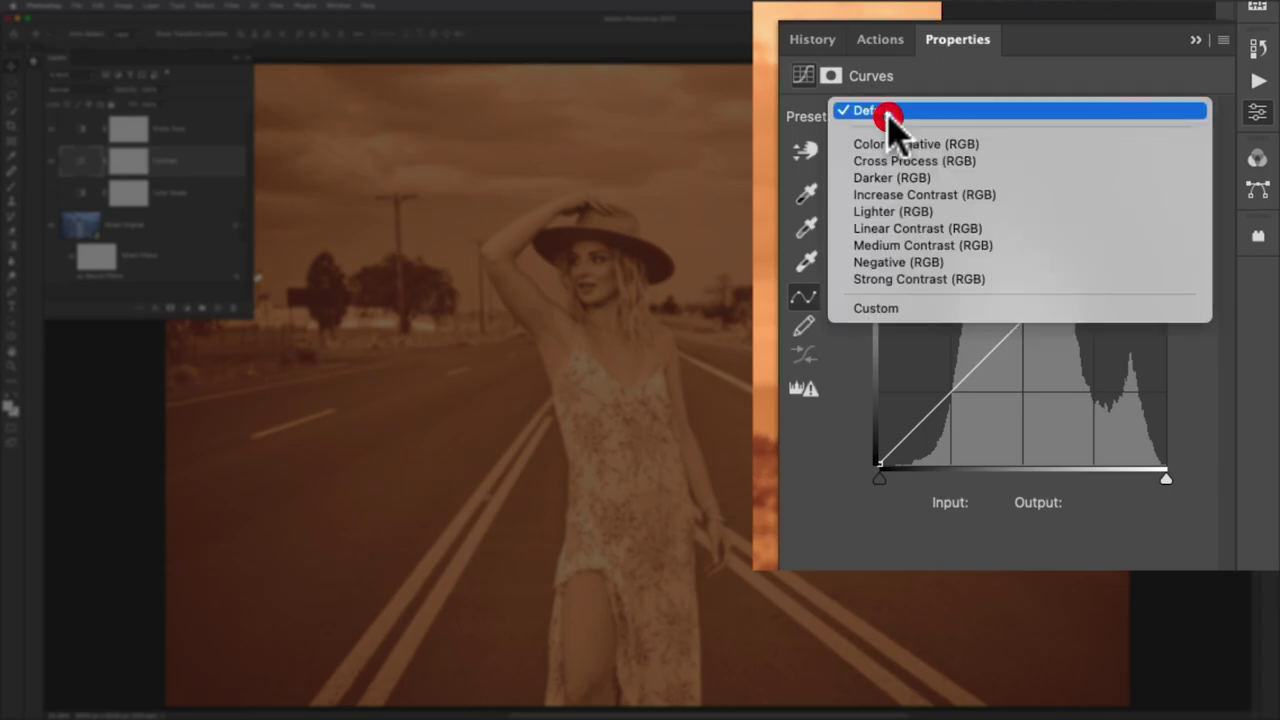
{"action": "left_click", "coordinate": [910, 245]}
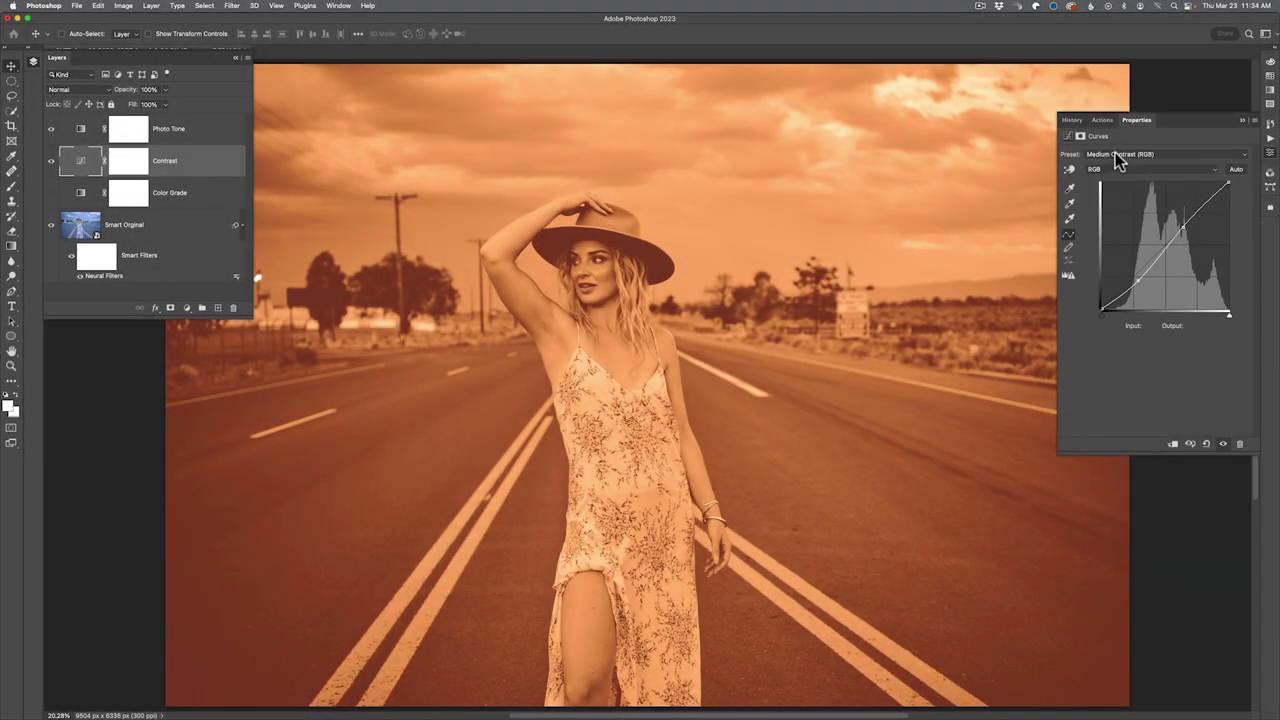
{"action": "left_click", "coordinate": [1117, 158]}
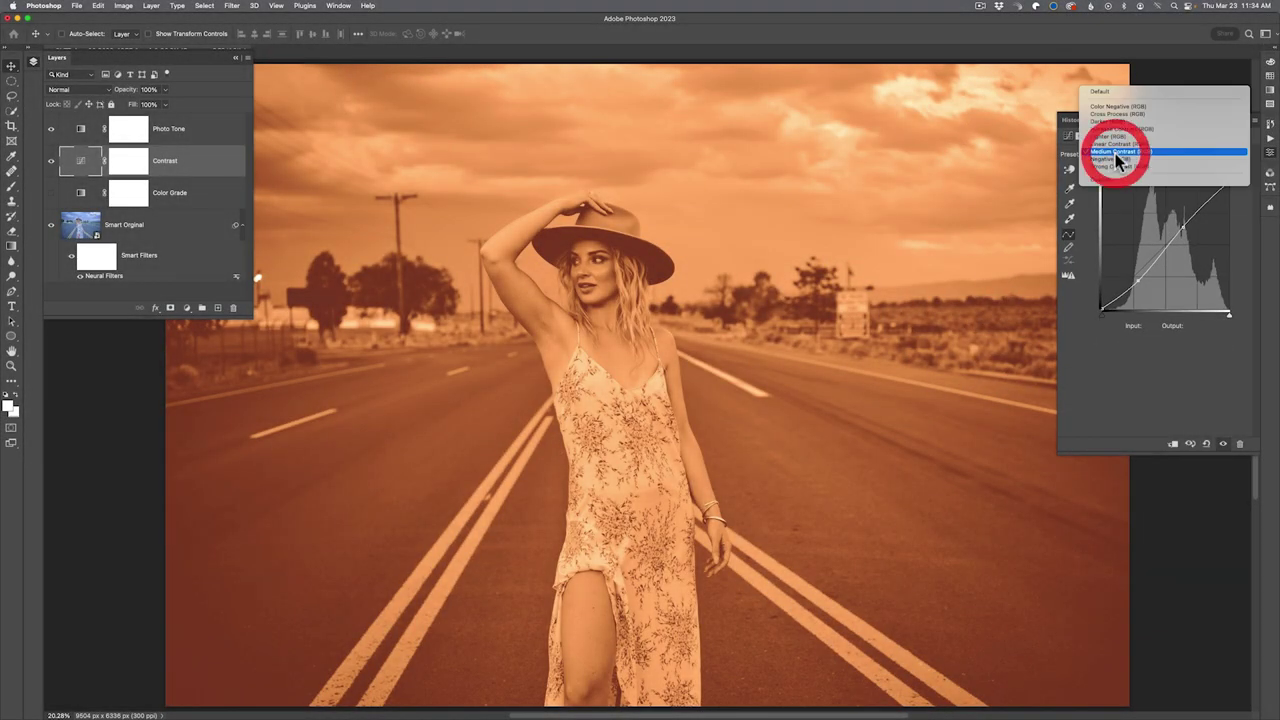
{"action": "left_click", "coordinate": [1116, 164]}
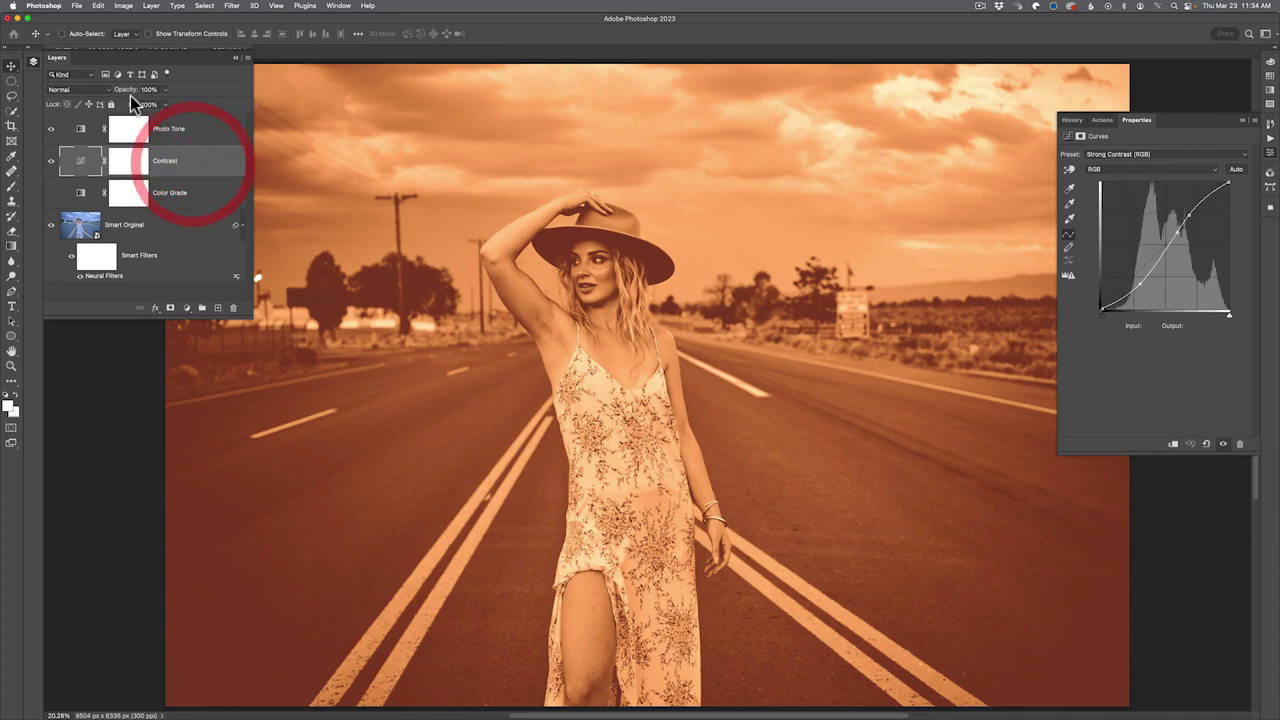
Set the Contrast layer's blend mode to Luminosity and lower its opacity to 47%.
{"action": "left_click", "coordinate": [87, 88]}
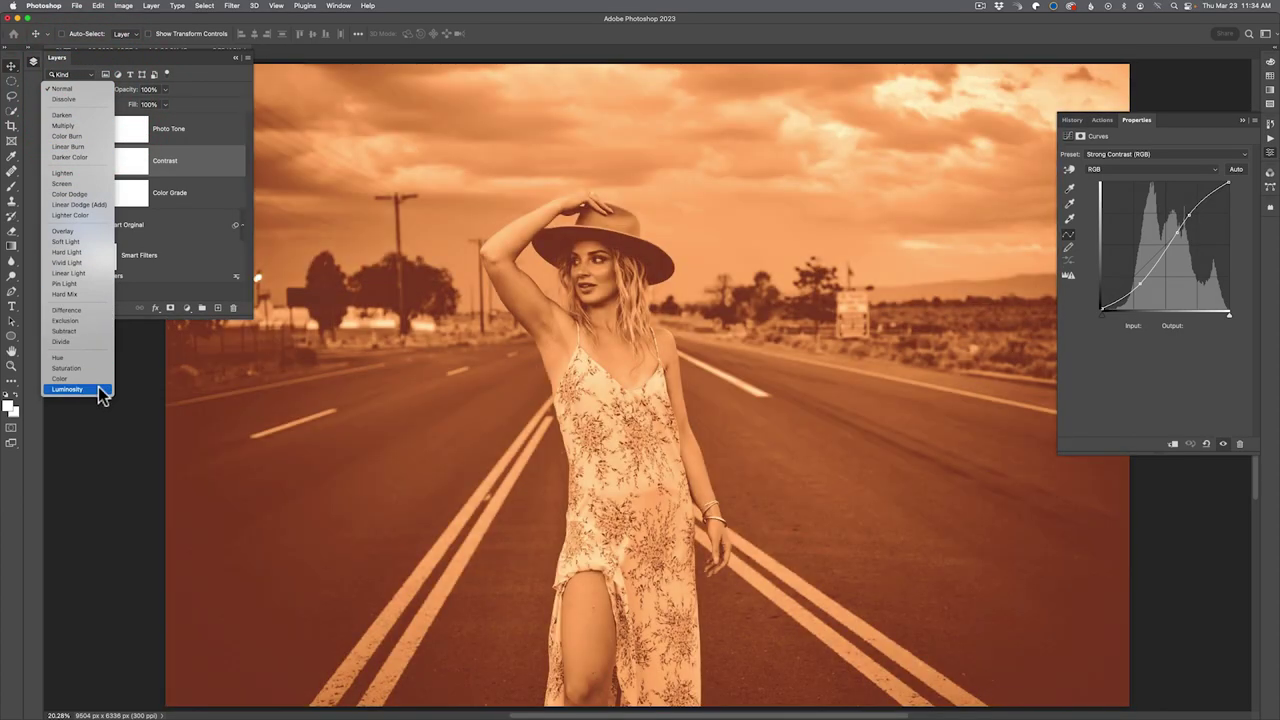
{"action": "left_click", "coordinate": [101, 389]}
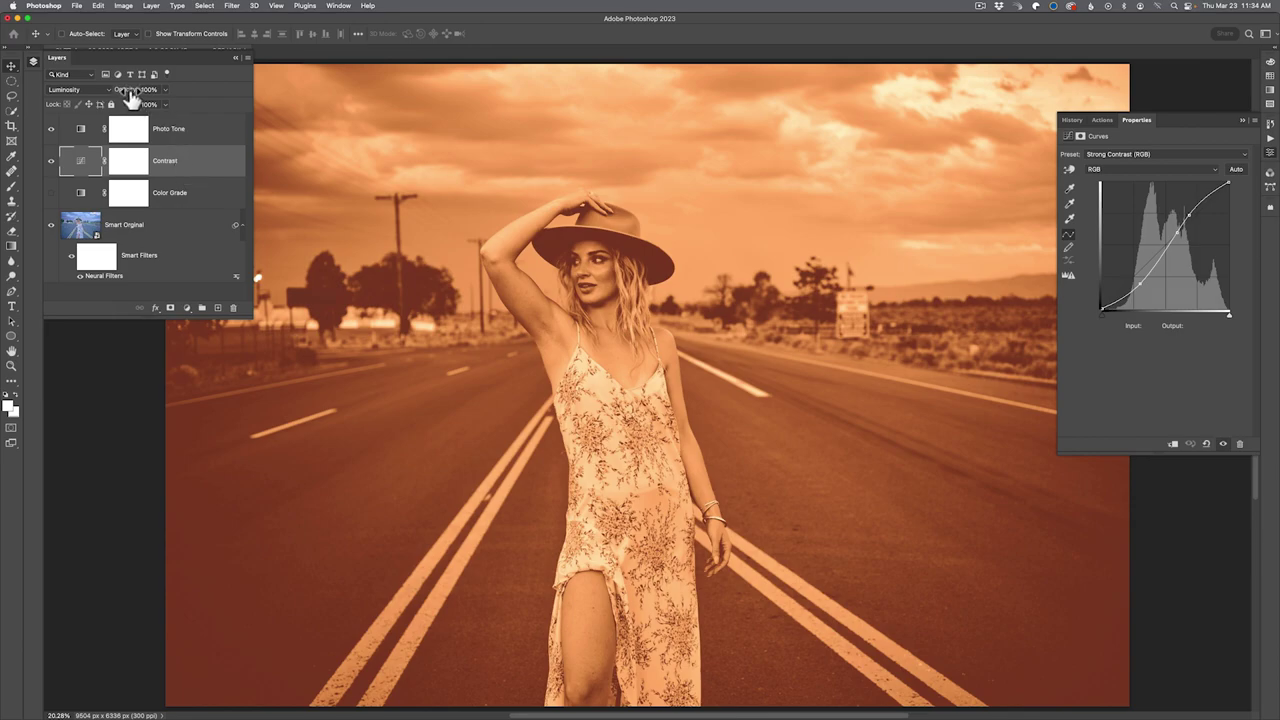
{"action": "left_click_drag", "start_coordinate": [126, 91], "coordinate": [98, 88]}
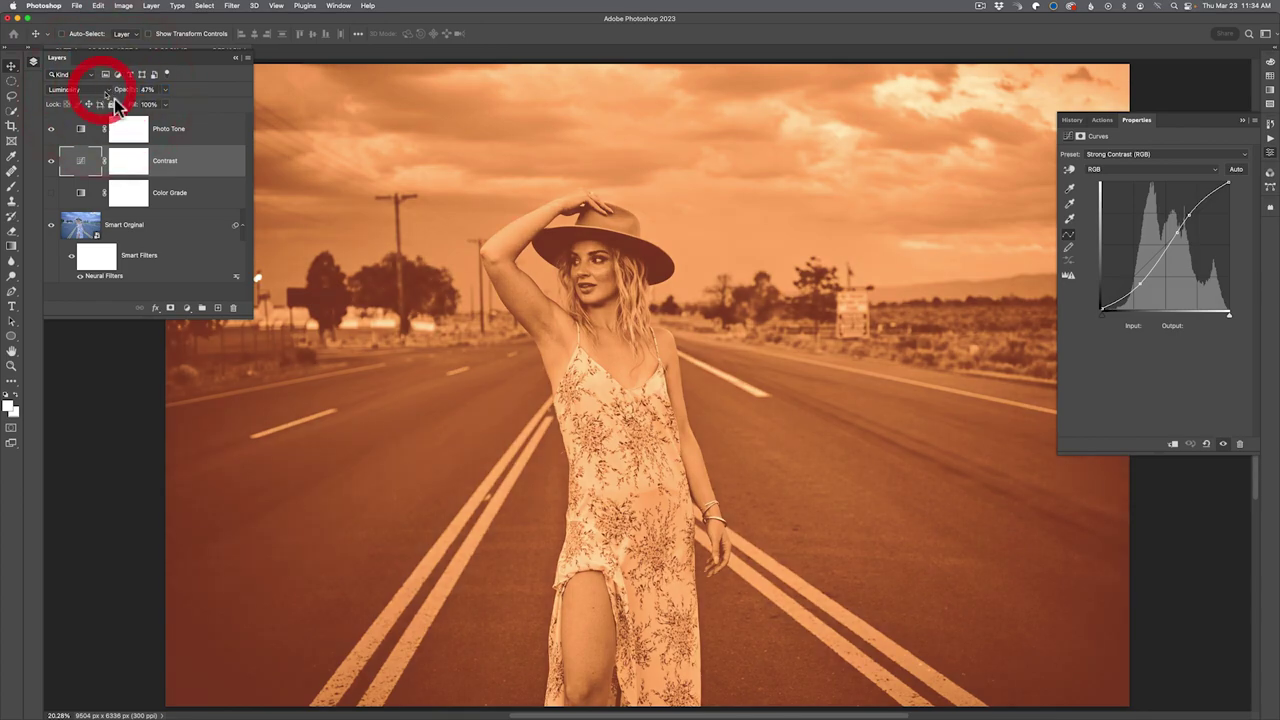
Group the Photo Tone and Contrast layers, toggle the group's visibility off and on to compare, and expand the group.
{"action": "left_click", "coordinate": [188, 135], "text": "shift"}
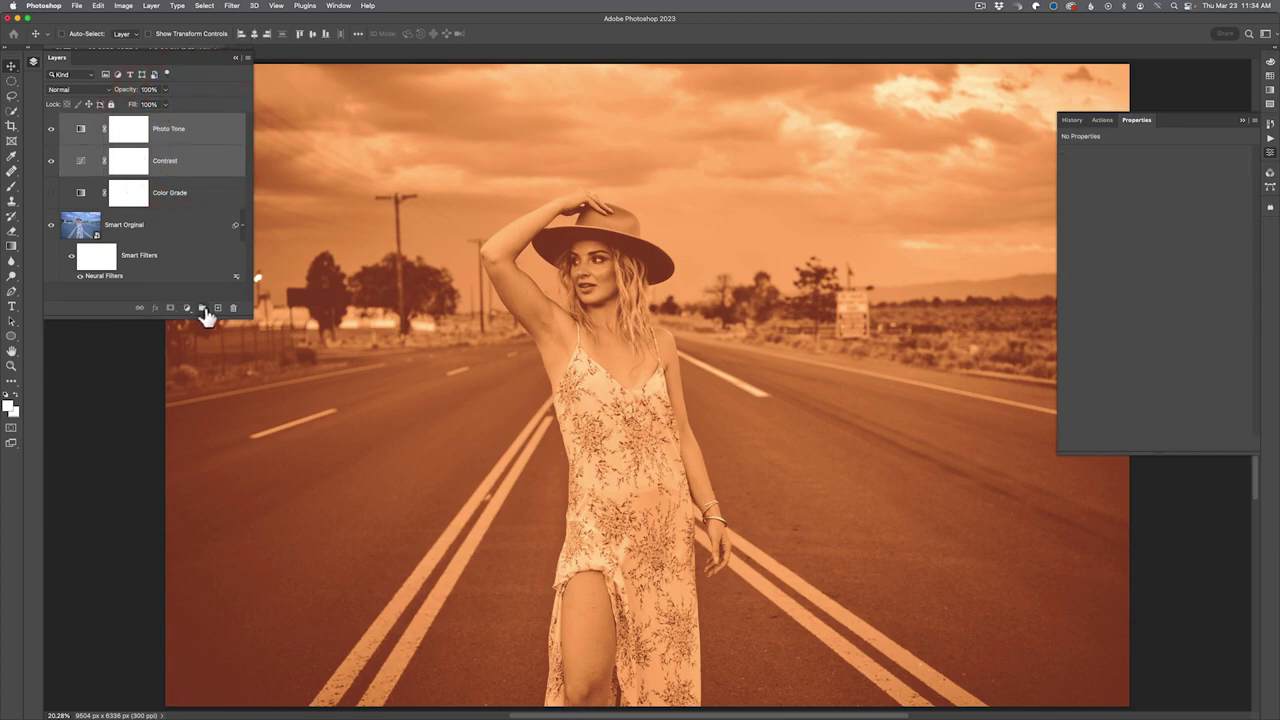
{"action": "left_click", "coordinate": [202, 307]}
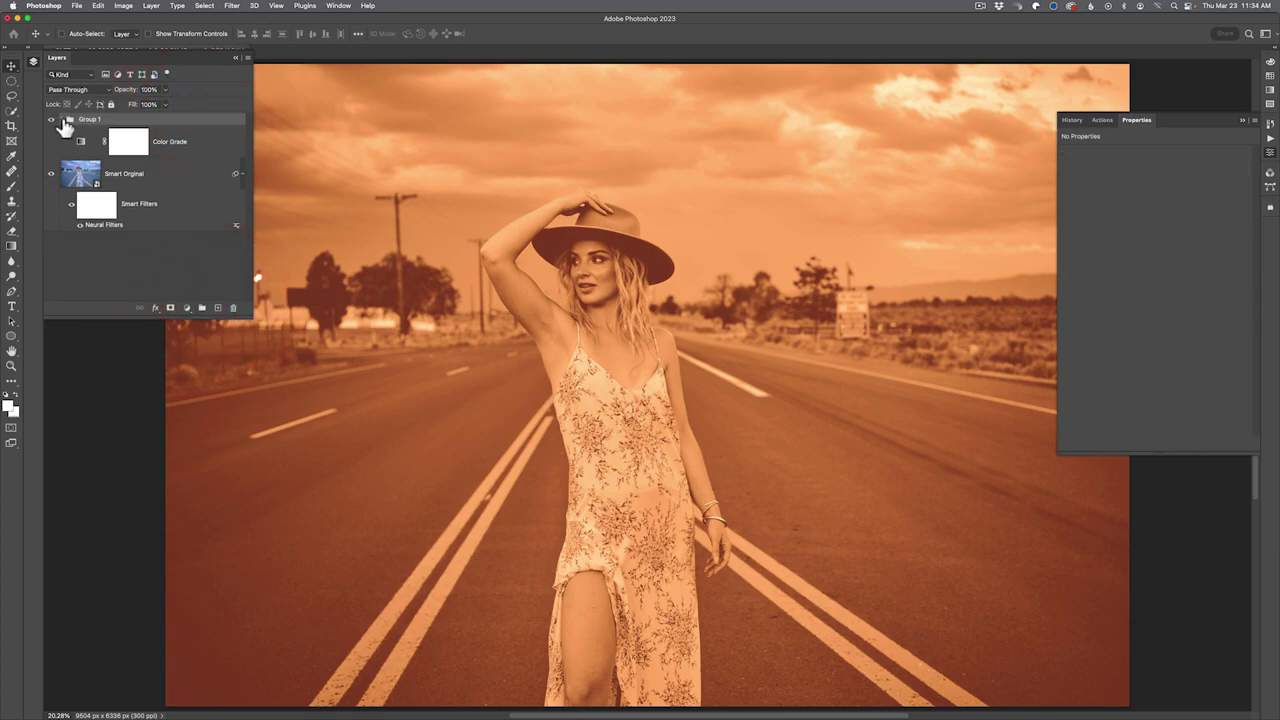
{"action": "left_click", "coordinate": [51, 119]}
{"action": "left_click", "coordinate": [51, 120]}
{"action": "left_click", "coordinate": [62, 120]}
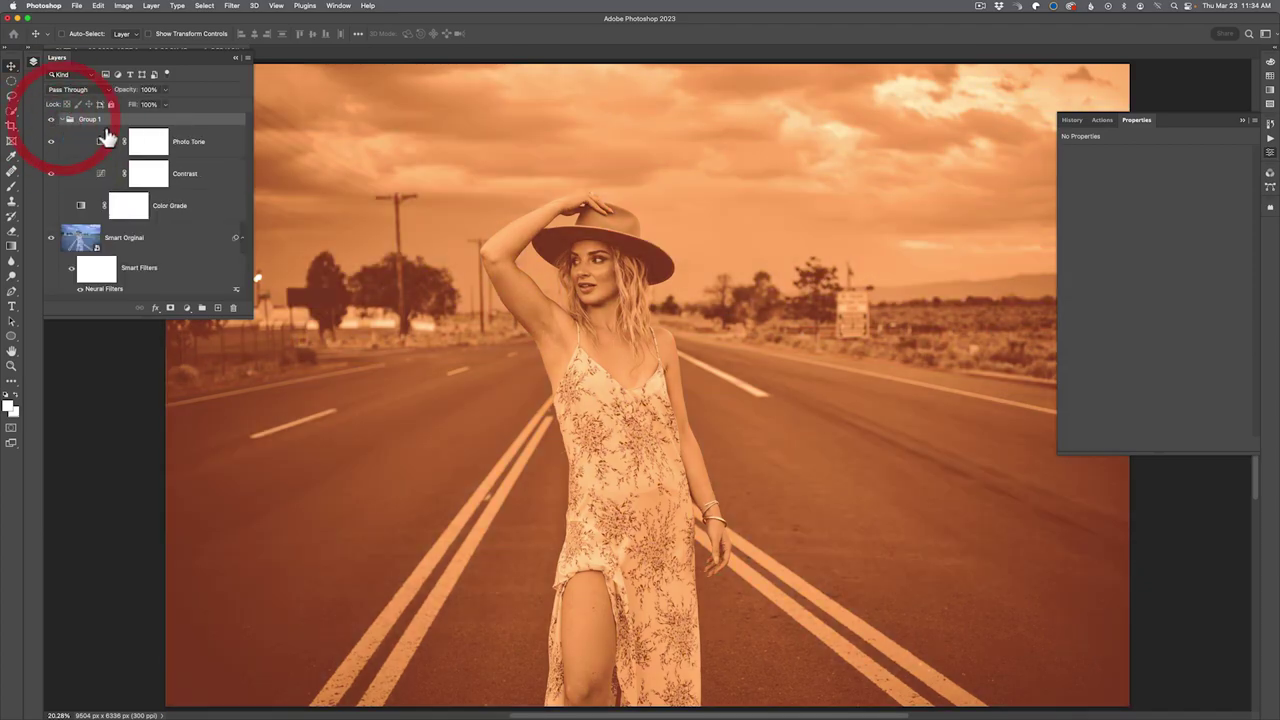
Try the Blue 1, Blue 2, Gold 1 and Gold 2 gradient presets on the Photo Tone layer and settle on Sepia Midtones.
{"action": "left_click", "coordinate": [103, 142]}
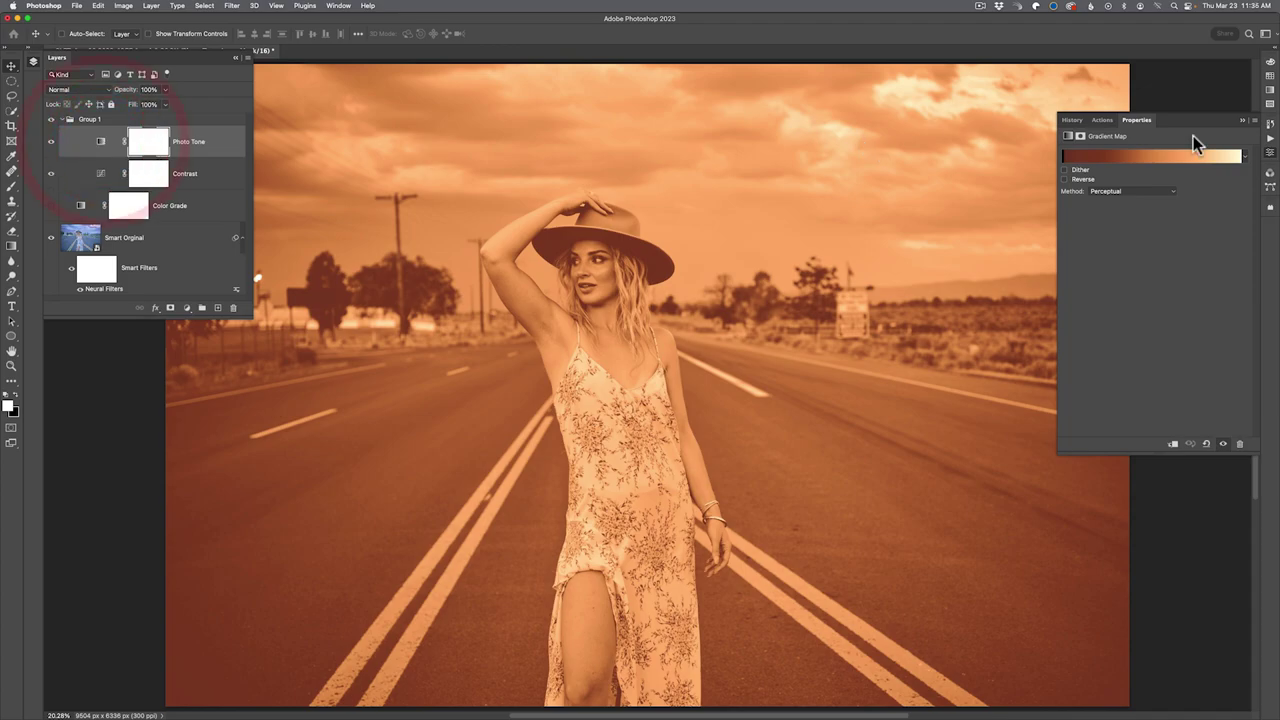
{"action": "left_click", "coordinate": [1240, 157]}
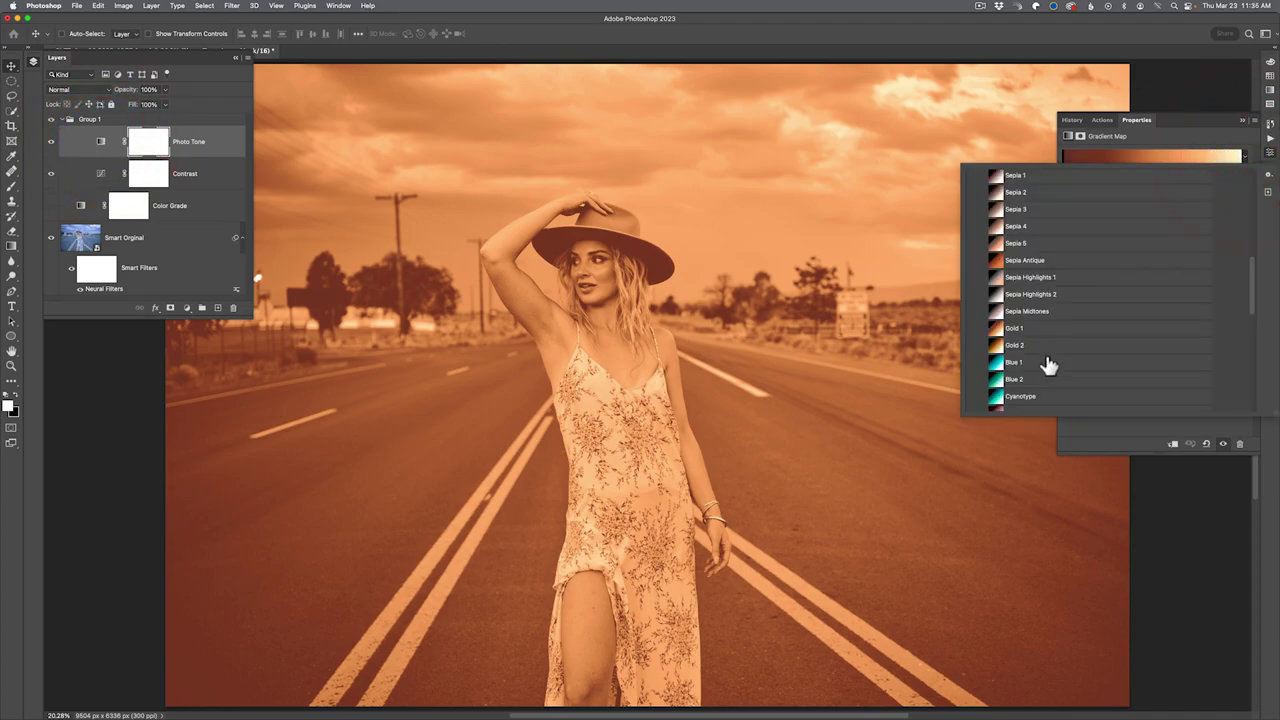
{"action": "left_click", "coordinate": [1045, 361]}
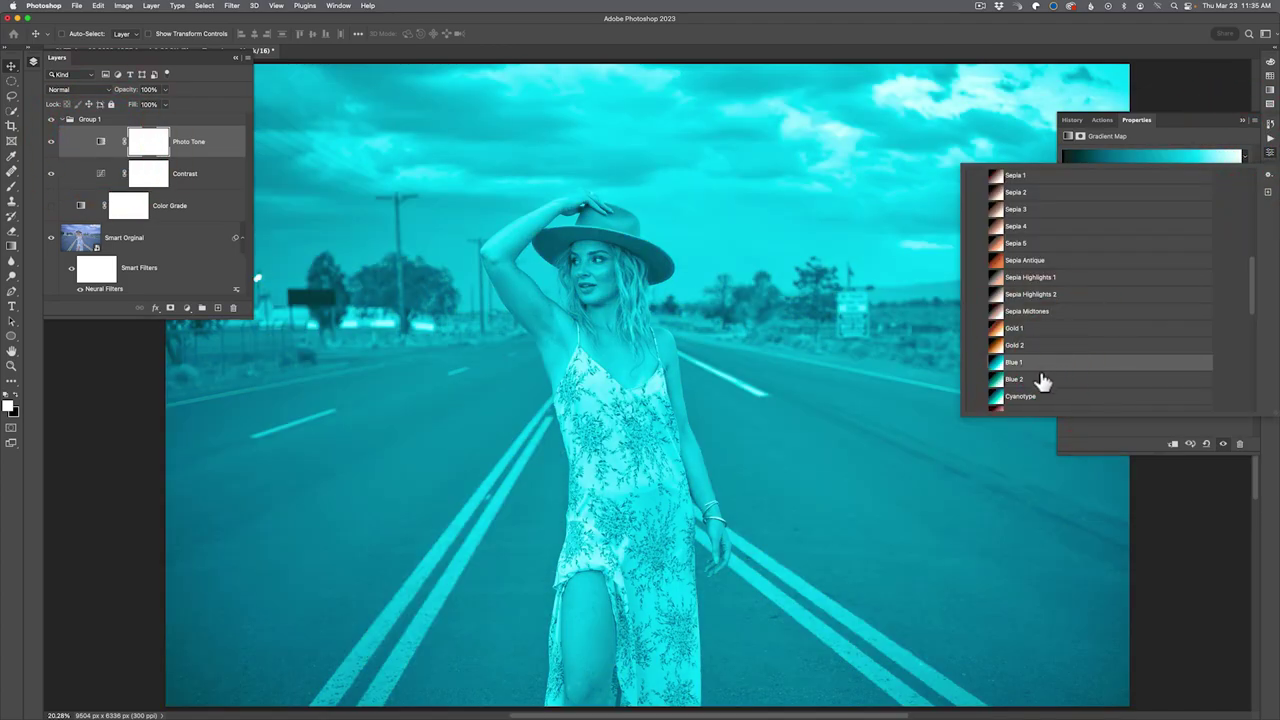
{"action": "left_click", "coordinate": [1040, 379]}
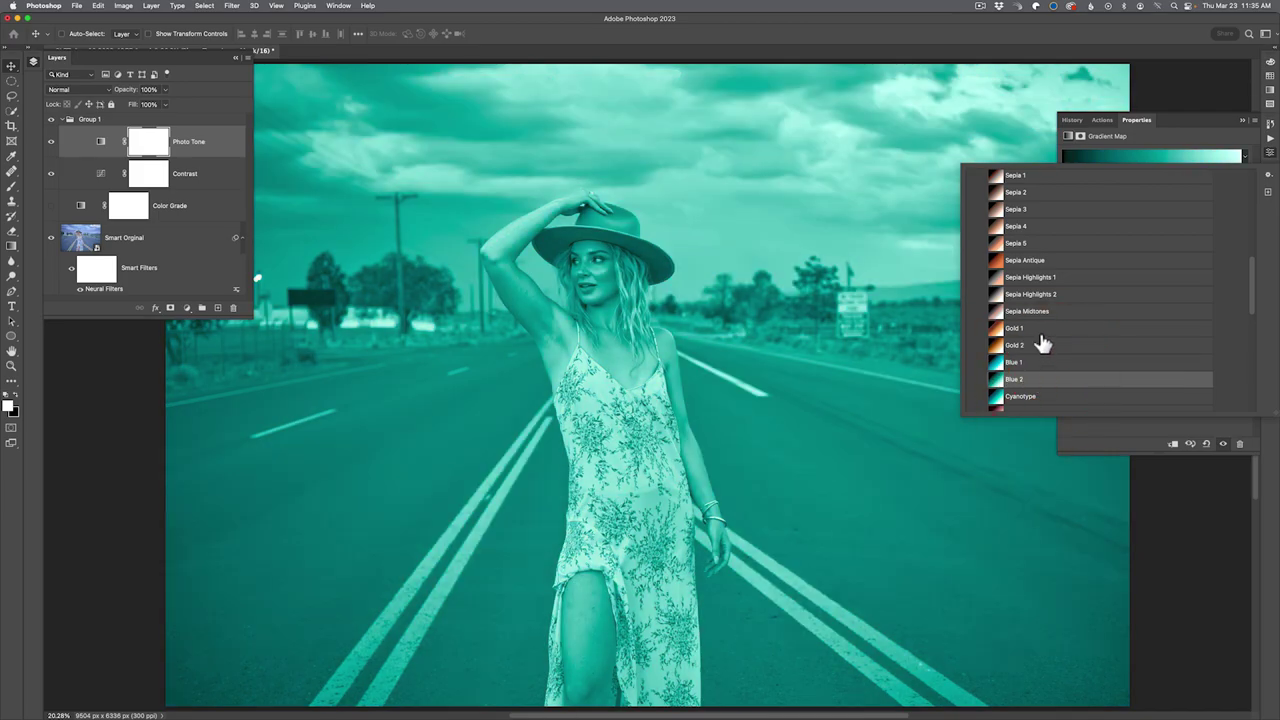
{"action": "left_click", "coordinate": [1041, 332]}
{"action": "left_click", "coordinate": [1042, 343]}
{"action": "left_click", "coordinate": [1038, 310]}
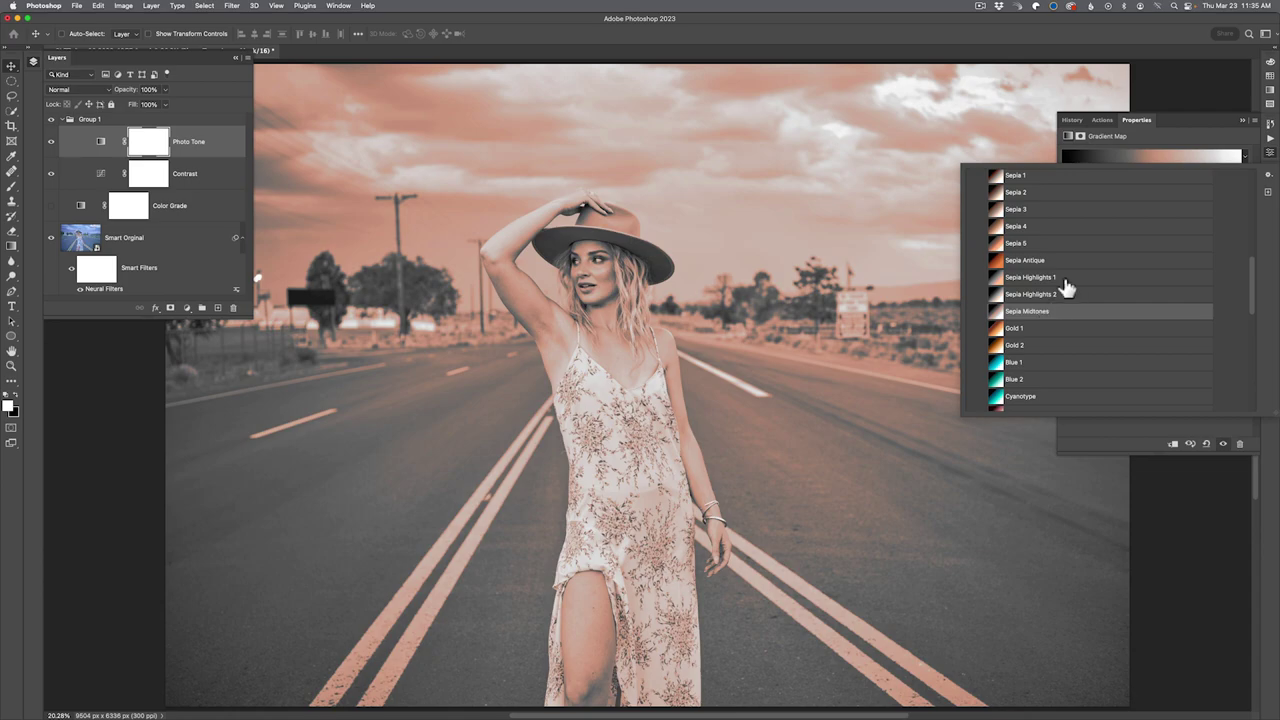
{"action": "left_click", "coordinate": [1182, 131]}
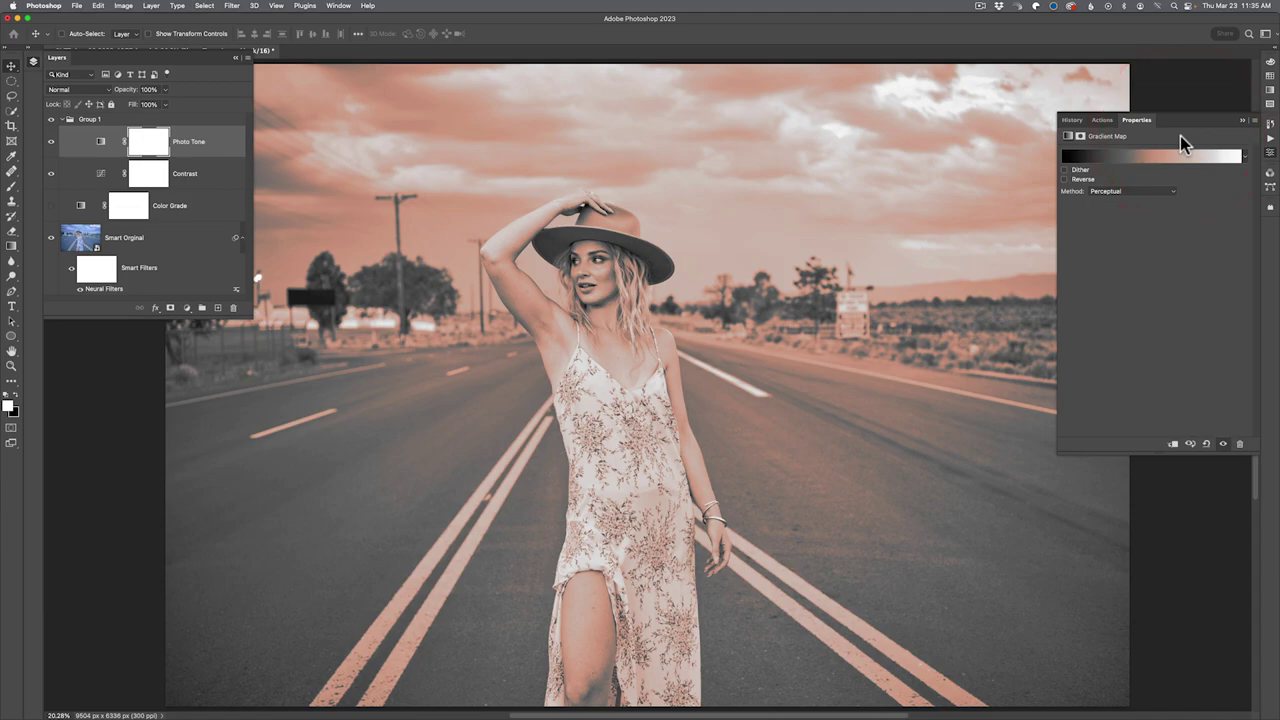